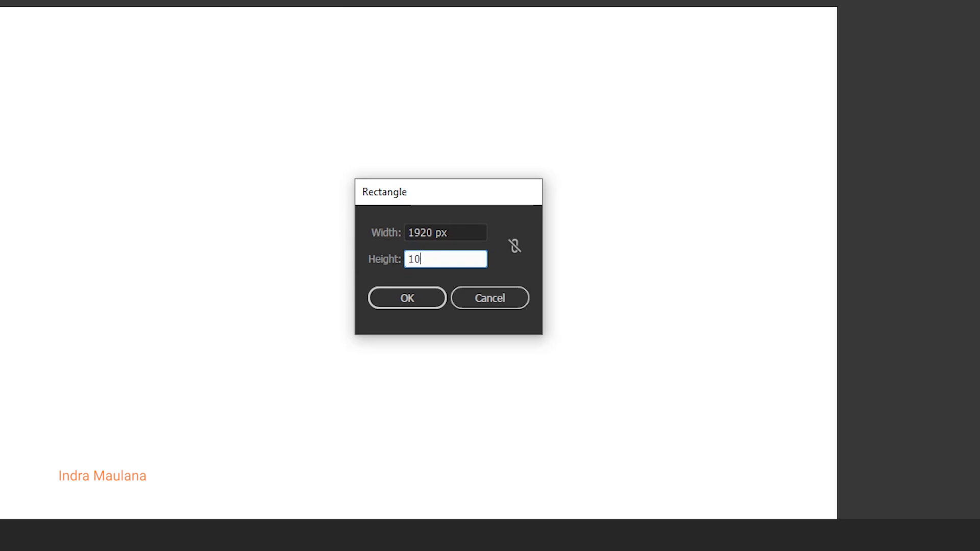
Centre the 1920 × 1080 px rectangle on the artboard and fill it with the blue gradient sampled from the small blue square.
click(10, 56)
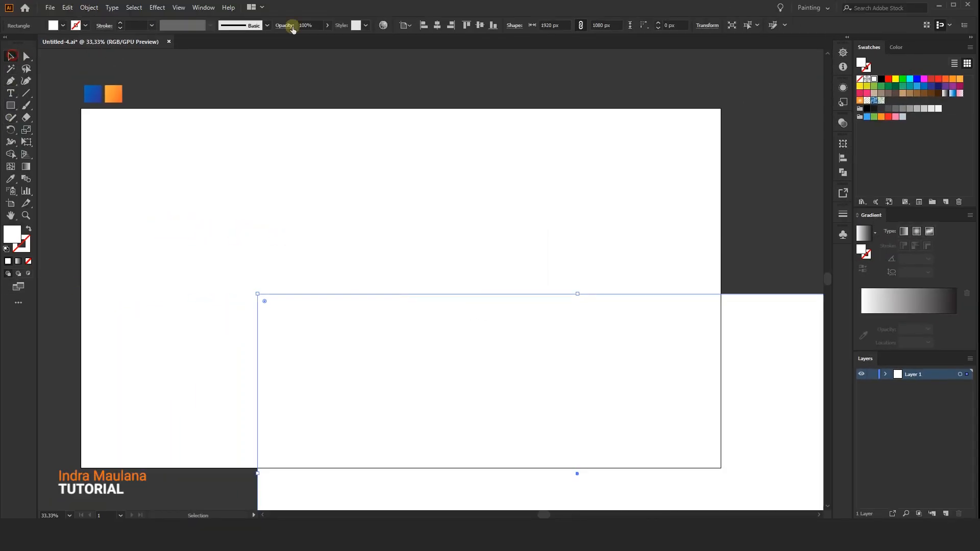
click(436, 25)
click(480, 26)
click(10, 178)
click(93, 94)
key(v)
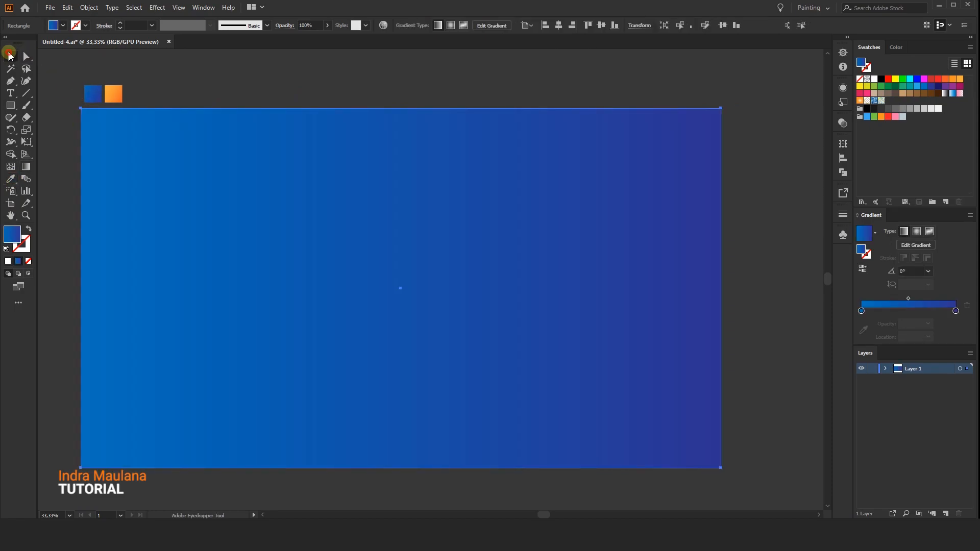
Check the hex colour codes of both stops in the rectangle's blue gradient.
double_click(955, 311)
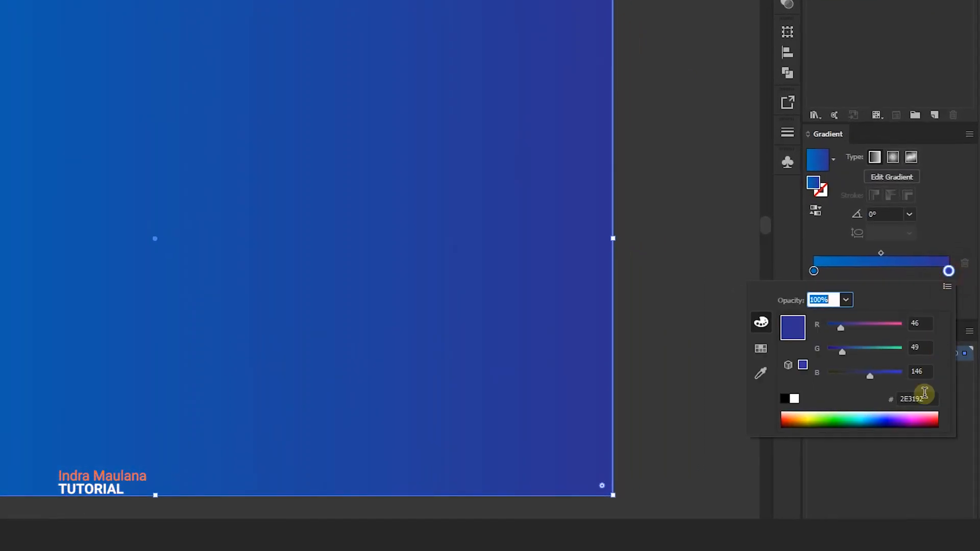
click(935, 400)
double_click(814, 271)
click(918, 396)
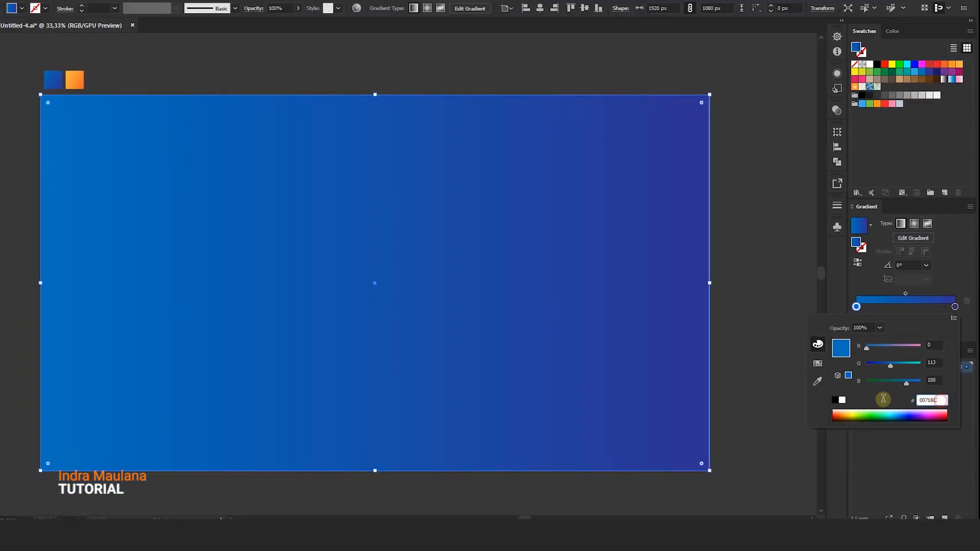
Run the rectangle's linear gradient diagonally from its upper-left corner to its lower-right corner.
click(26, 167)
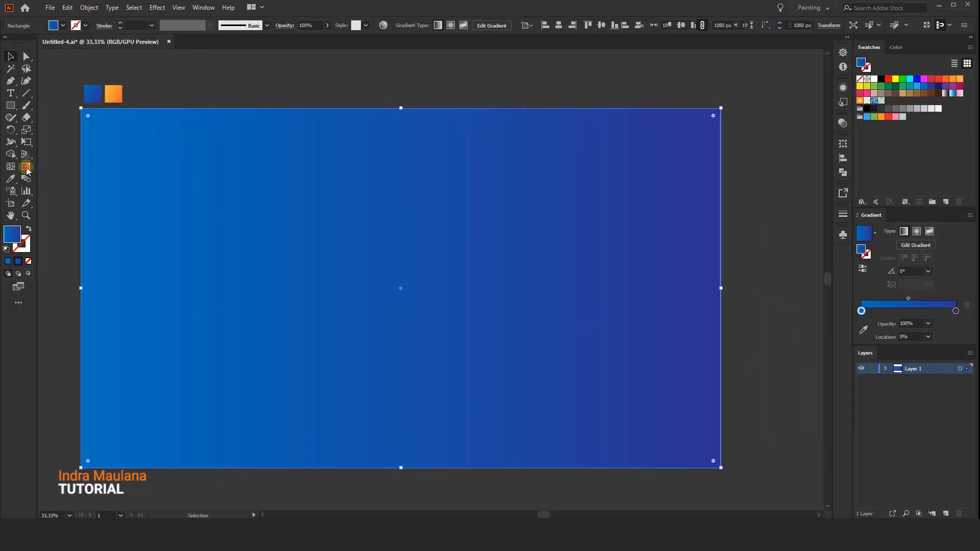
mouse_move(90, 112)
mouse_down()
mouse_move(459, 365)
mouse_move(734, 466)
mouse_move(722, 469)
mouse_up()
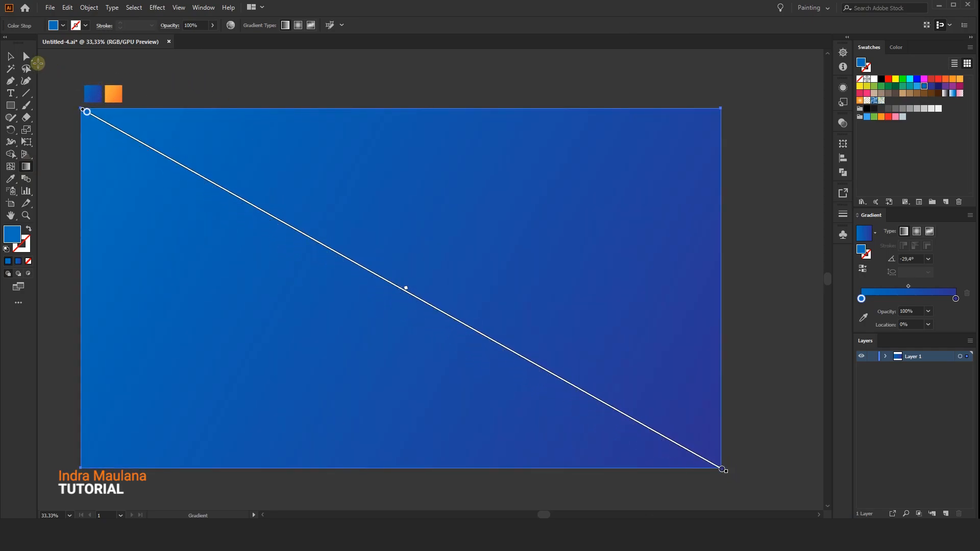
click(11, 56)
Create a second 1920 × 1080 px rectangle with a white fill and centre it on the artboard.
click(10, 105)
click(372, 309)
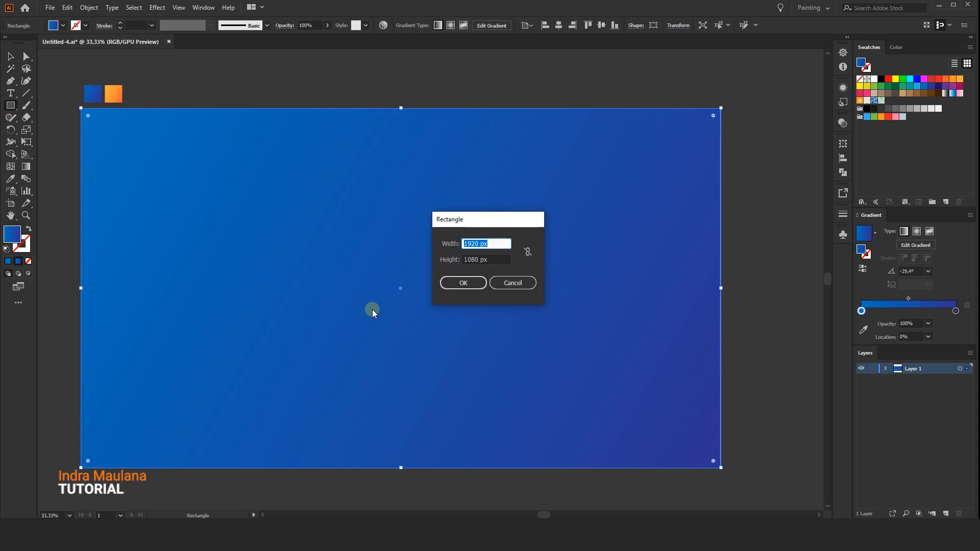
key(Return)
click(9, 56)
click(873, 82)
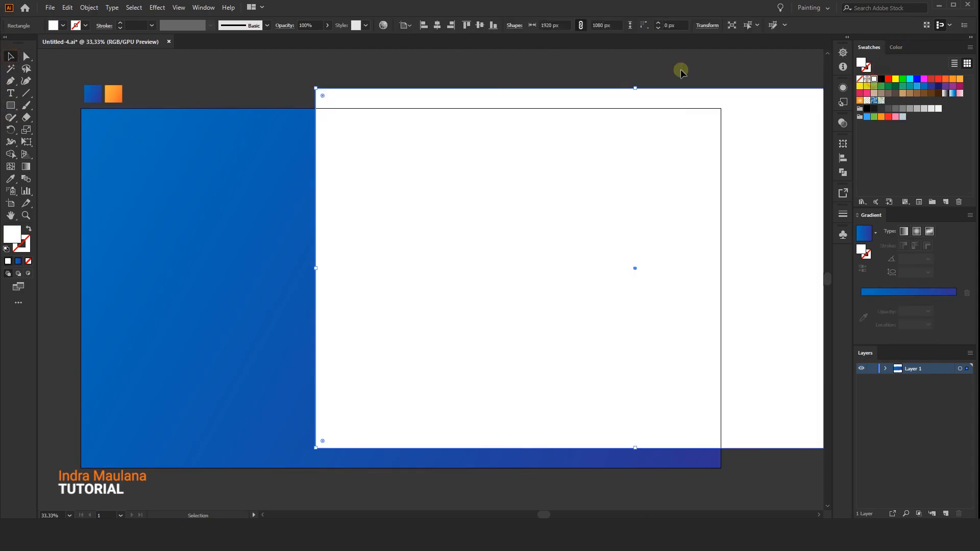
click(436, 25)
click(467, 25)
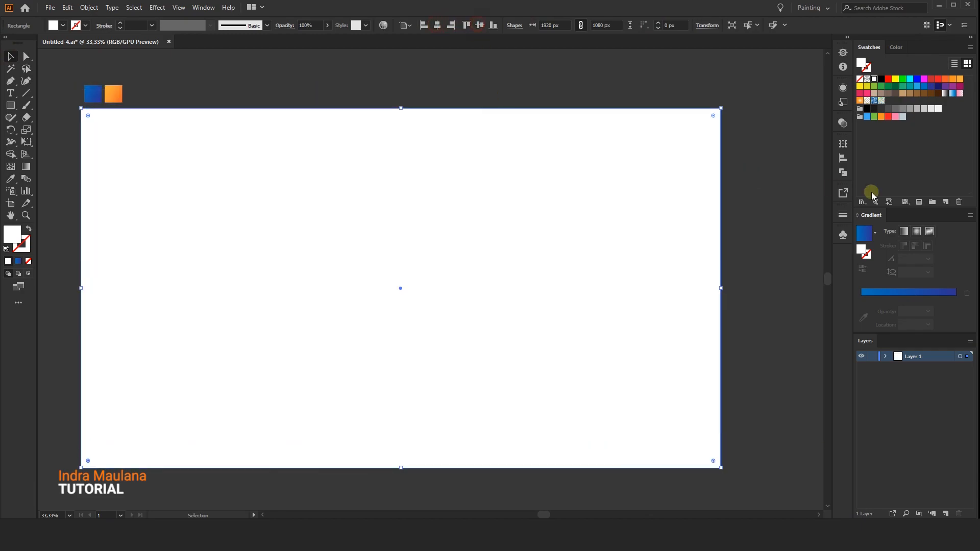
Apply the blue gradient to the new rectangle and change its start stop to cyan with a green value of 204.
click(877, 233)
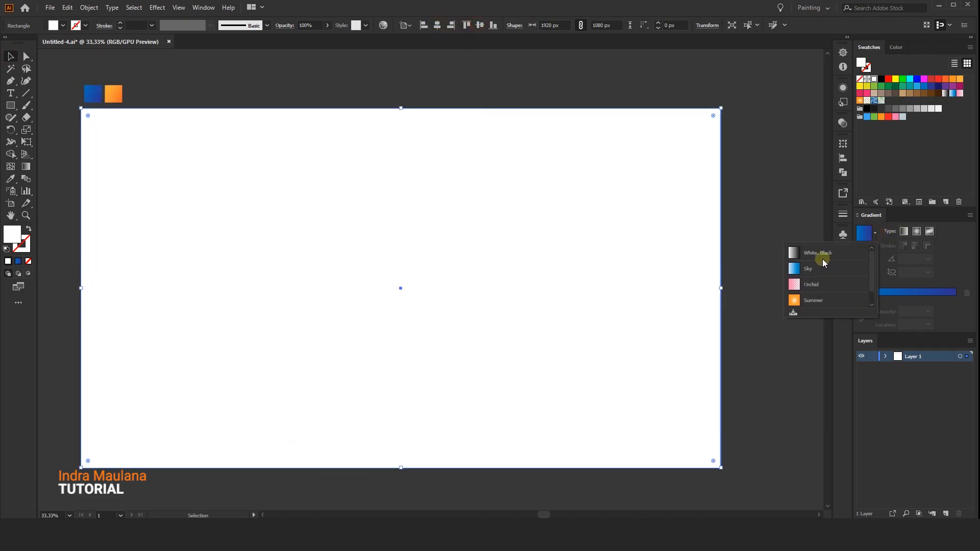
click(864, 297)
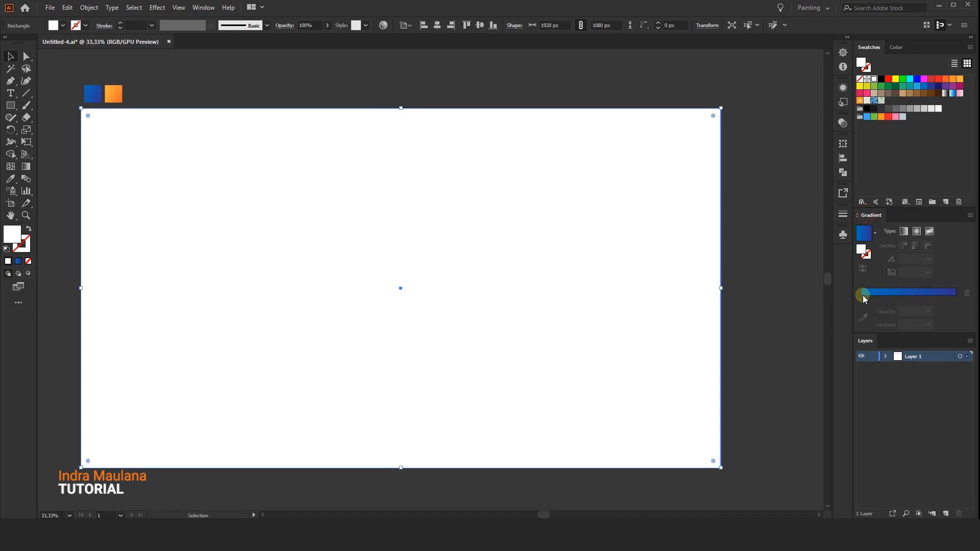
click(920, 293)
click(863, 309)
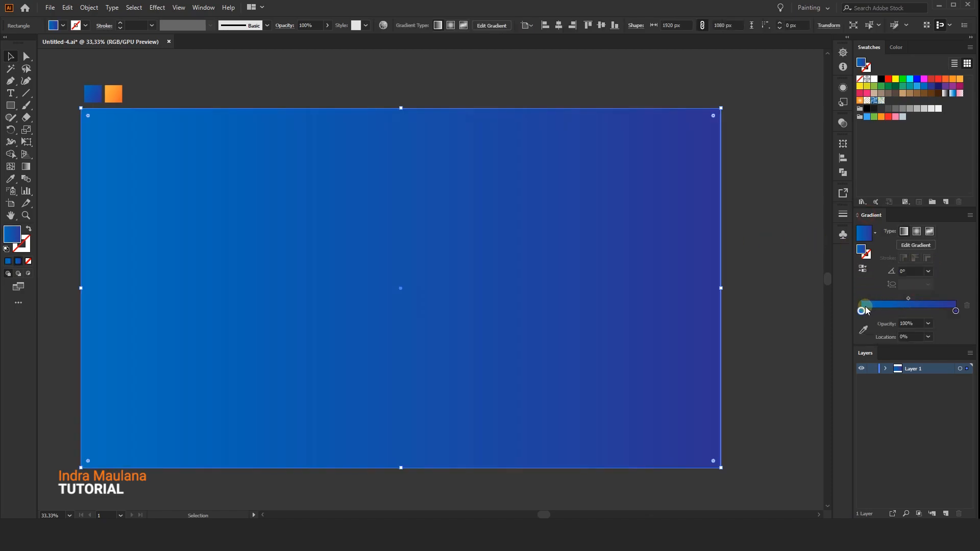
double_click(862, 311)
drag(898, 369, 915, 369)
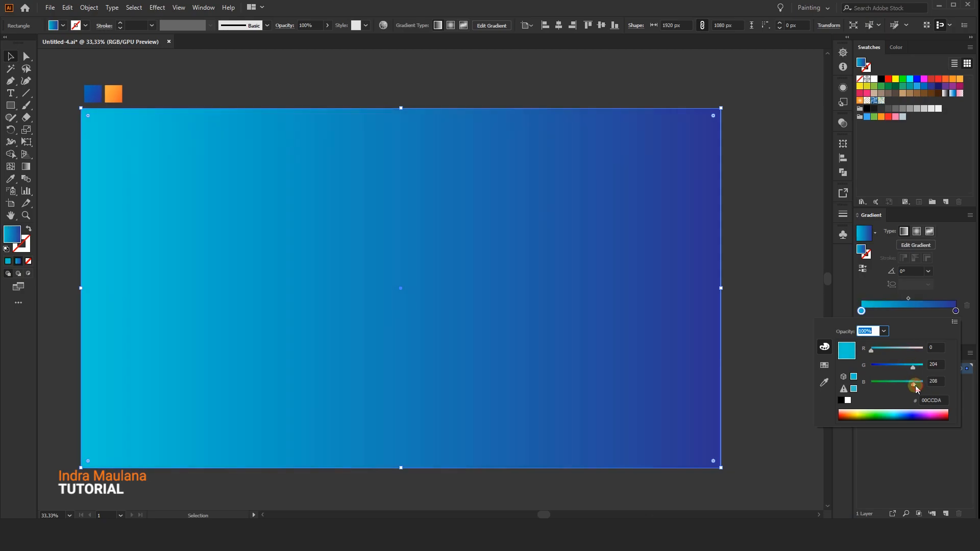
Set the end stop's opacity to 0% and change the gradient type to radial.
click(956, 312)
click(929, 323)
click(913, 332)
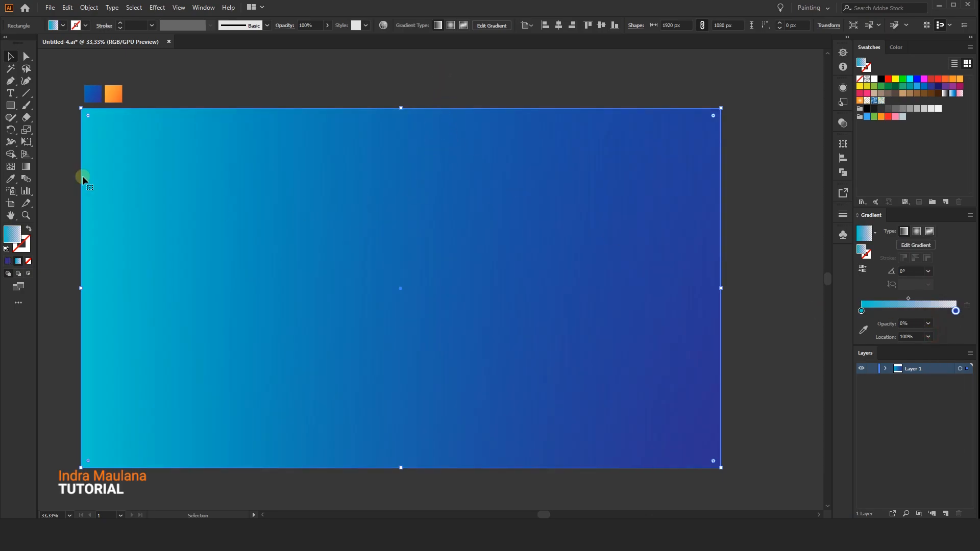
click(916, 231)
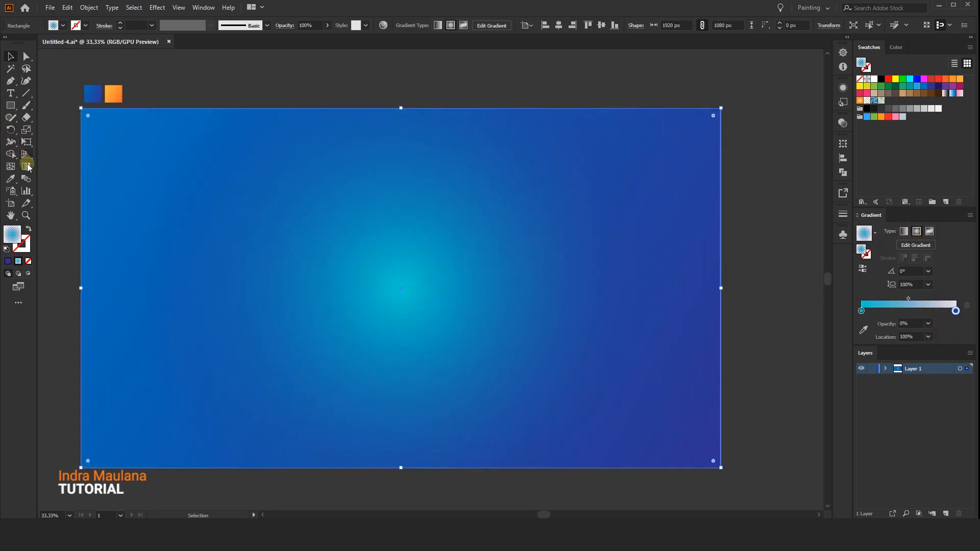
Reposition the radial gradient so the cyan glow starts at the artboard's upper-left corner and fades towards the centre.
click(26, 165)
drag(67, 110, 335, 306)
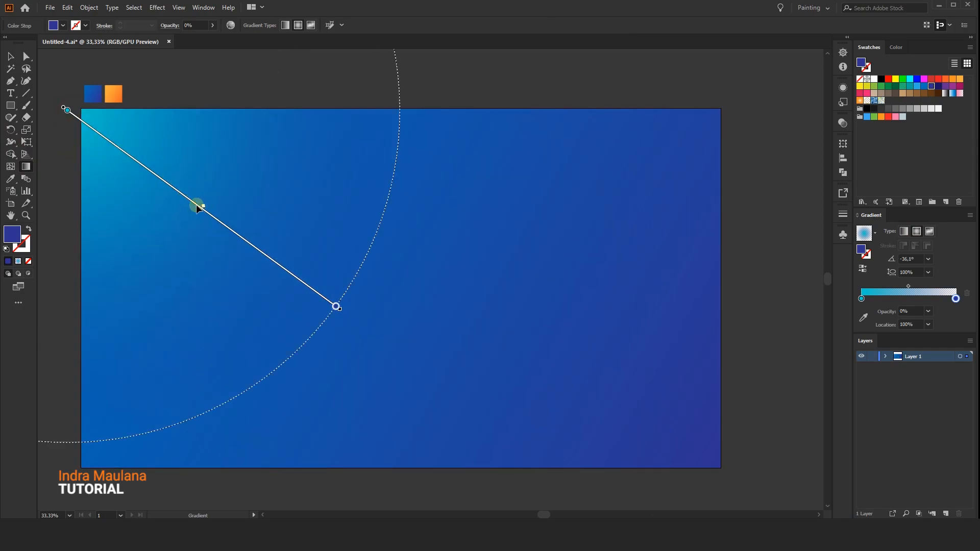
drag(167, 189, 191, 199)
click(8, 56)
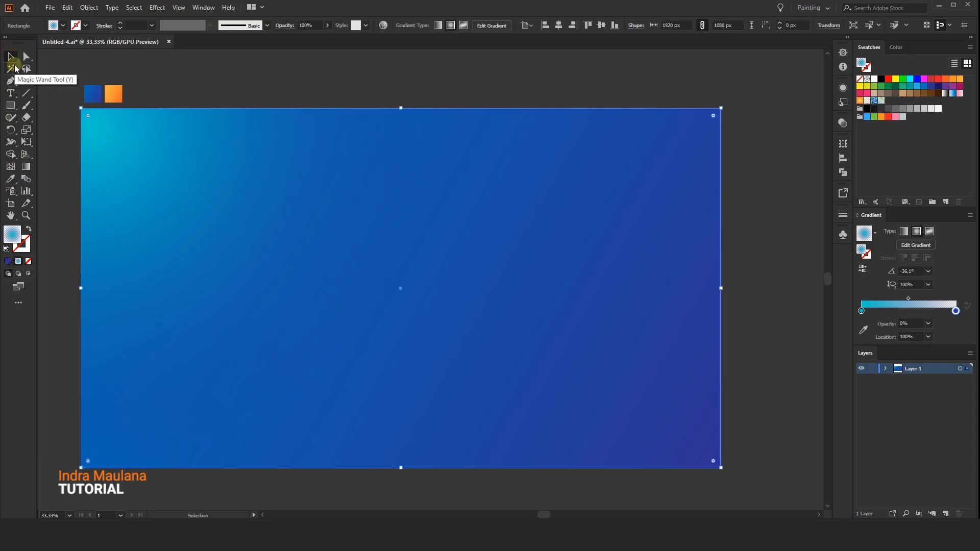
Duplicate the cyan glow rectangle by copying it and pasting it in front.
click(68, 9)
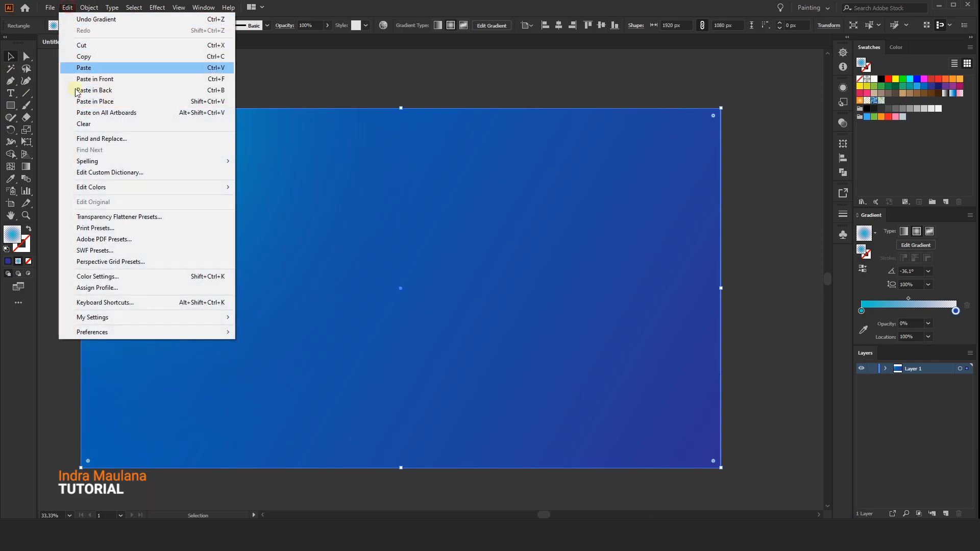
click(95, 56)
click(63, 8)
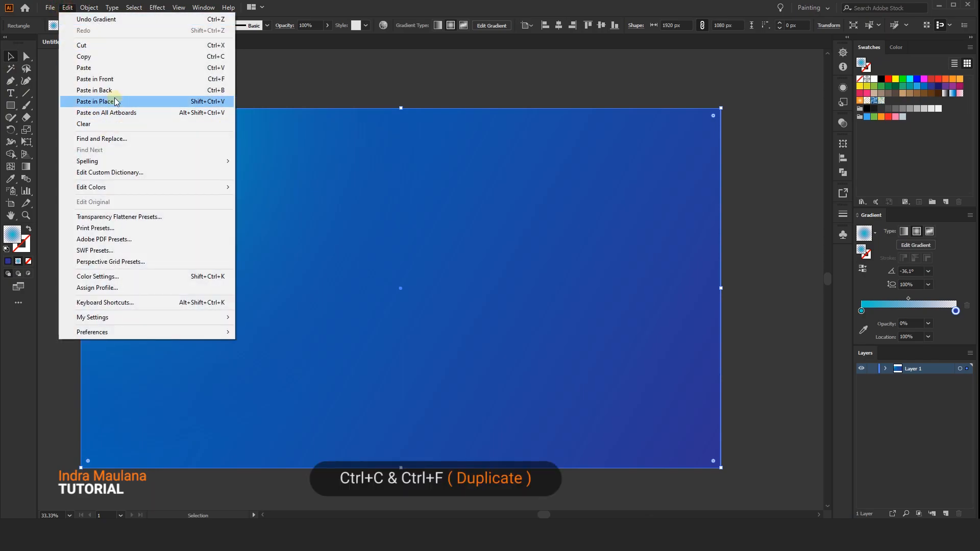
click(116, 79)
Redraw the copy's radial gradient from just outside the artboard's lower-right corner towards the centre.
click(26, 167)
drag(734, 465, 461, 258)
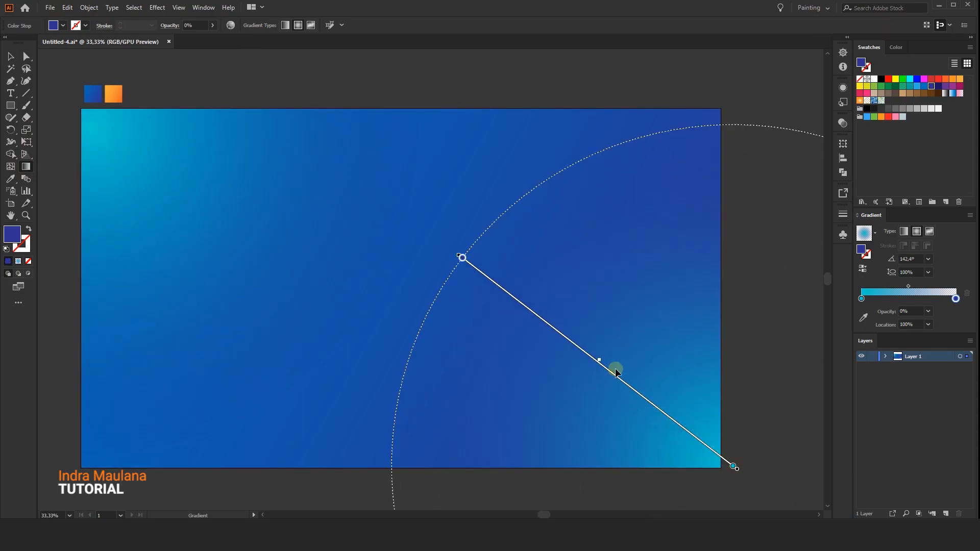
drag(636, 392, 650, 402)
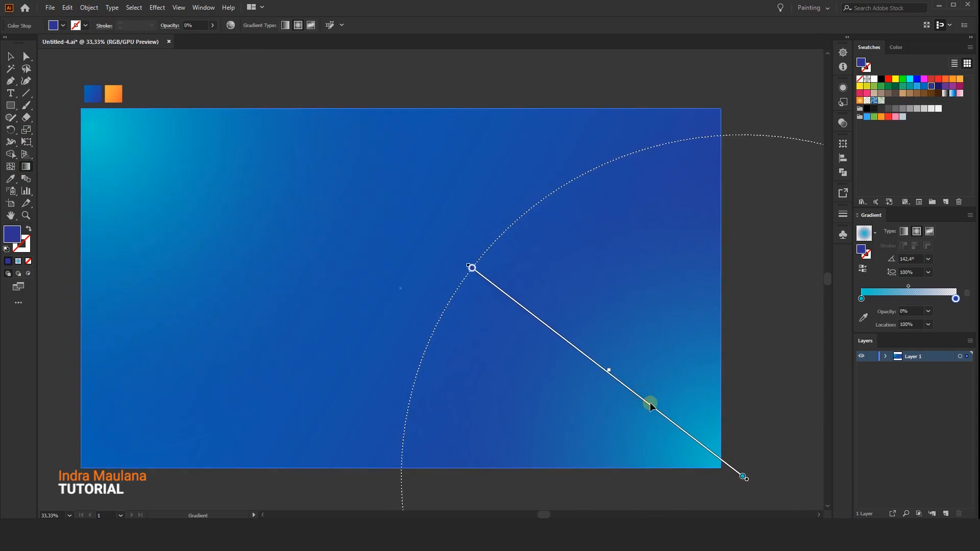
click(11, 57)
Select all the stacked background rectangles and group them.
click(269, 92)
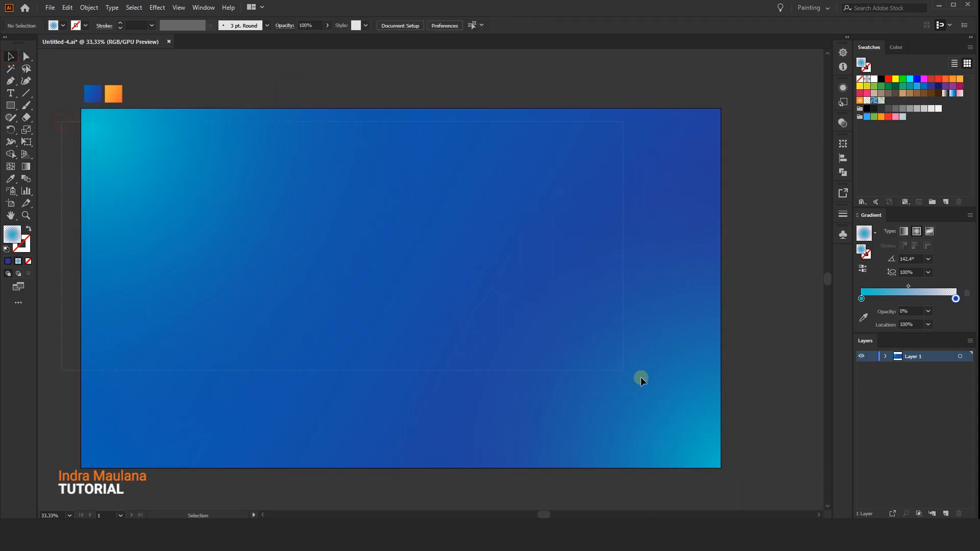
right_click(486, 207)
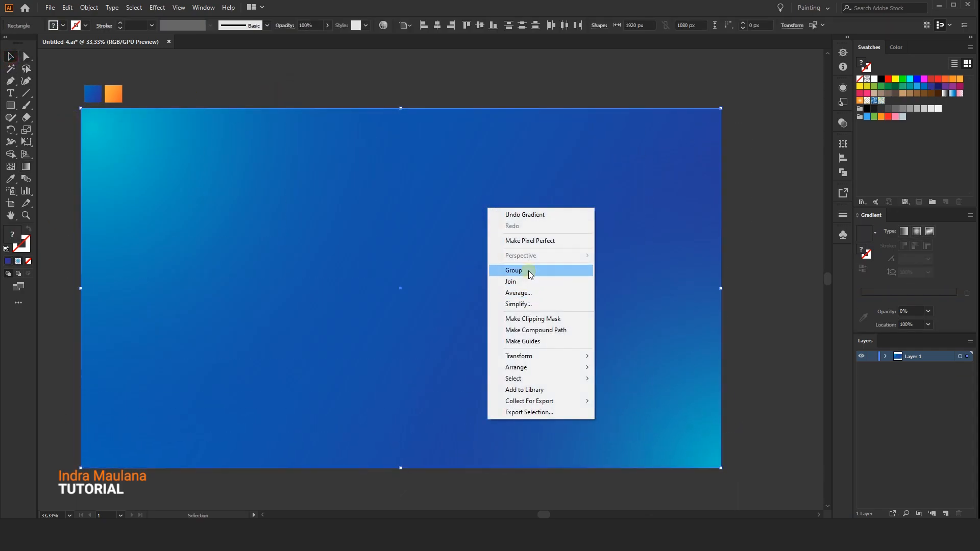
click(528, 270)
click(532, 90)
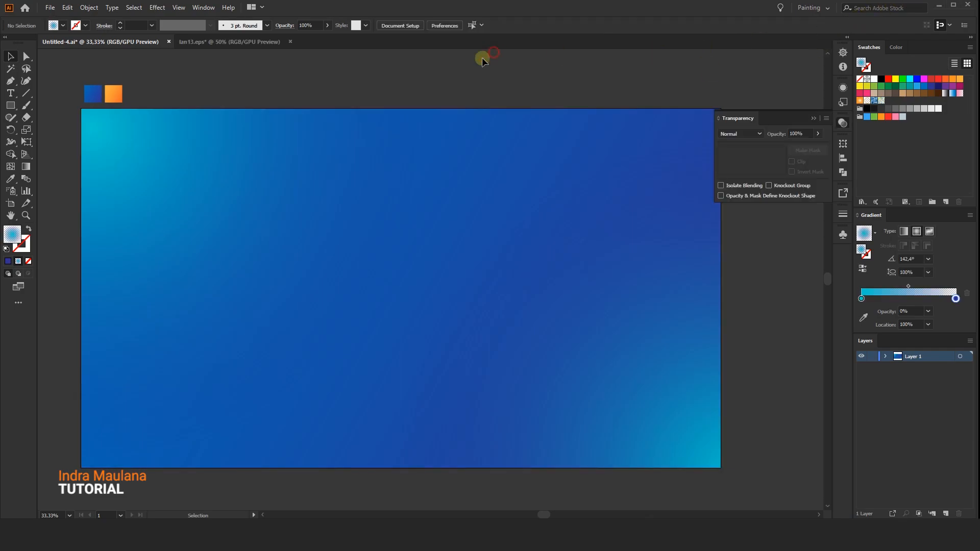
Create another 1920 × 1080 px rectangle and centre it on the artboard over the grouped background.
click(11, 105)
click(279, 217)
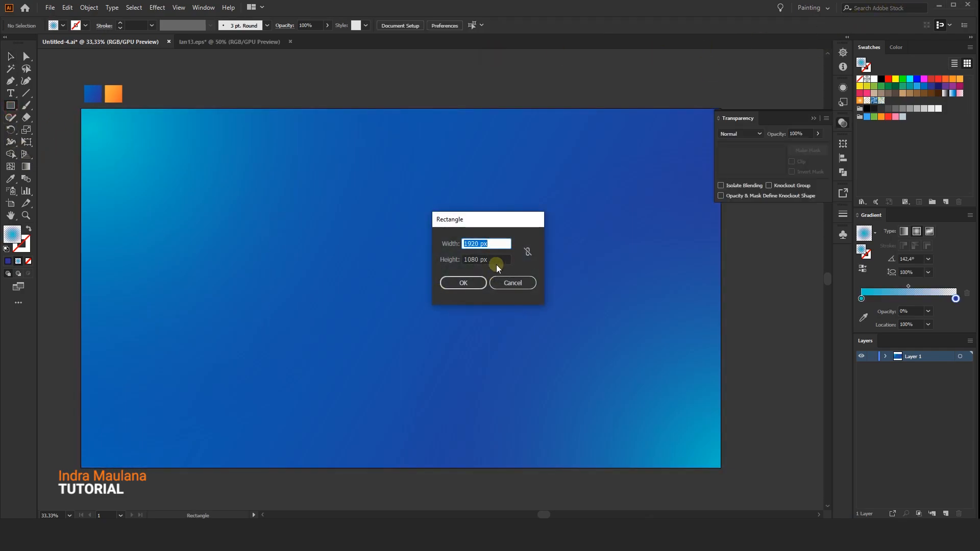
click(457, 282)
key(v)
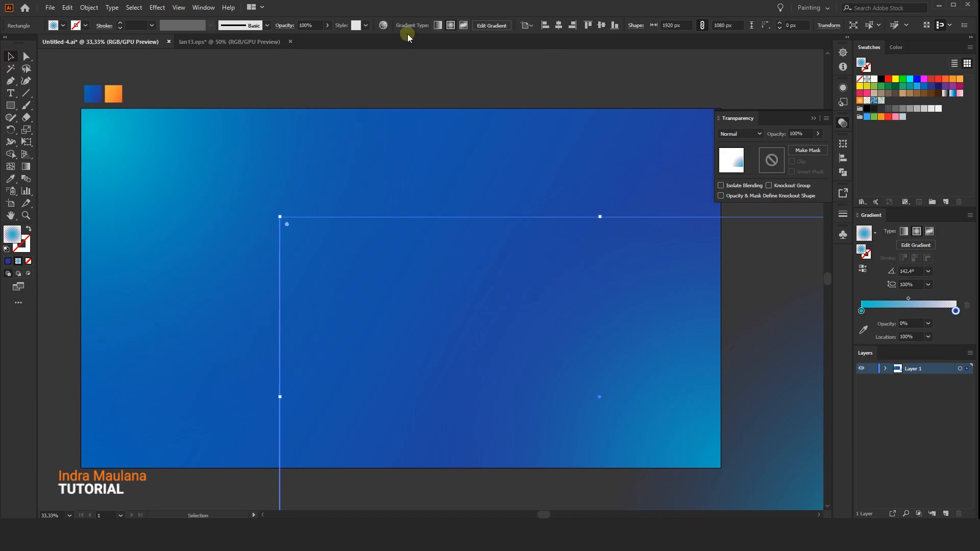
click(558, 25)
click(601, 25)
Load the Basic Graphics_Dots pattern library and fill the new rectangle with one of its dot patterns.
click(63, 27)
click(8, 89)
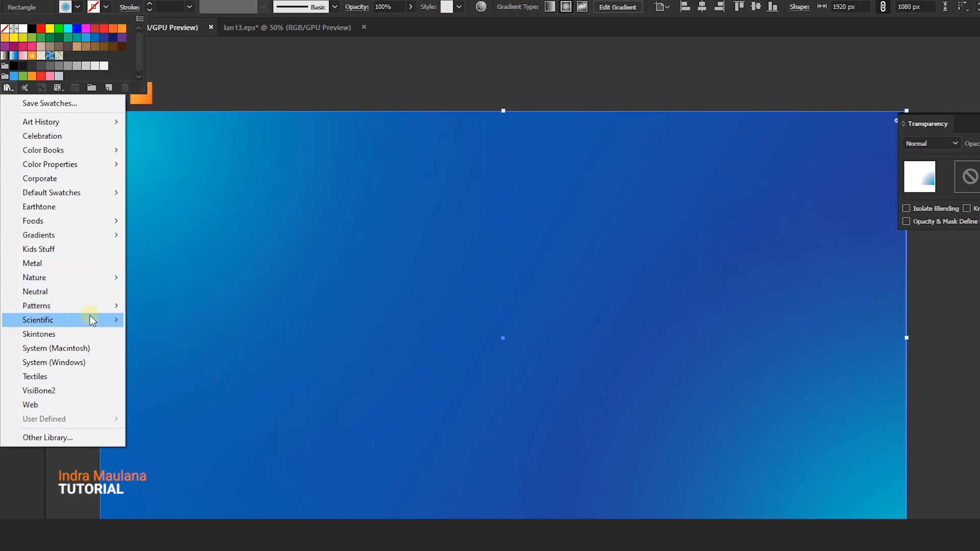
mouse_move(90, 306)
mouse_move(194, 307)
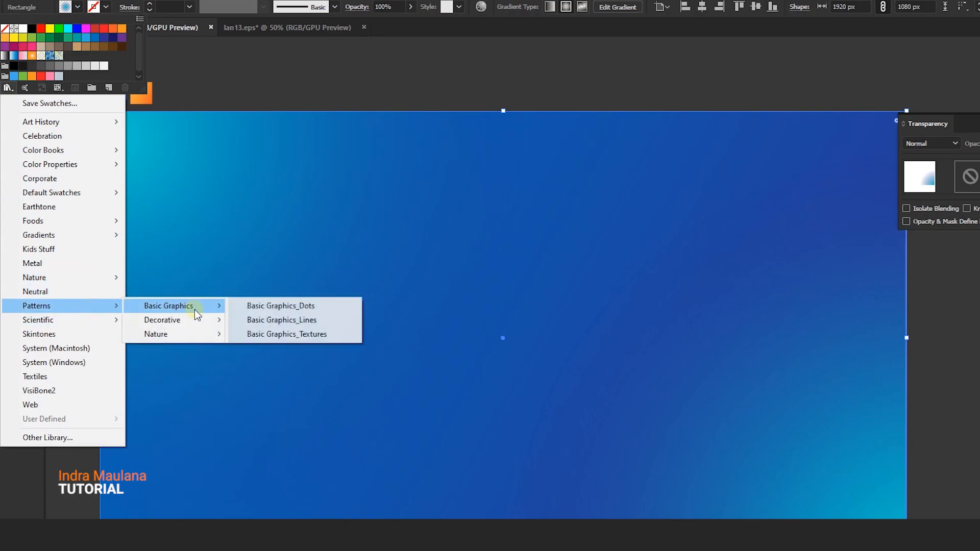
click(265, 305)
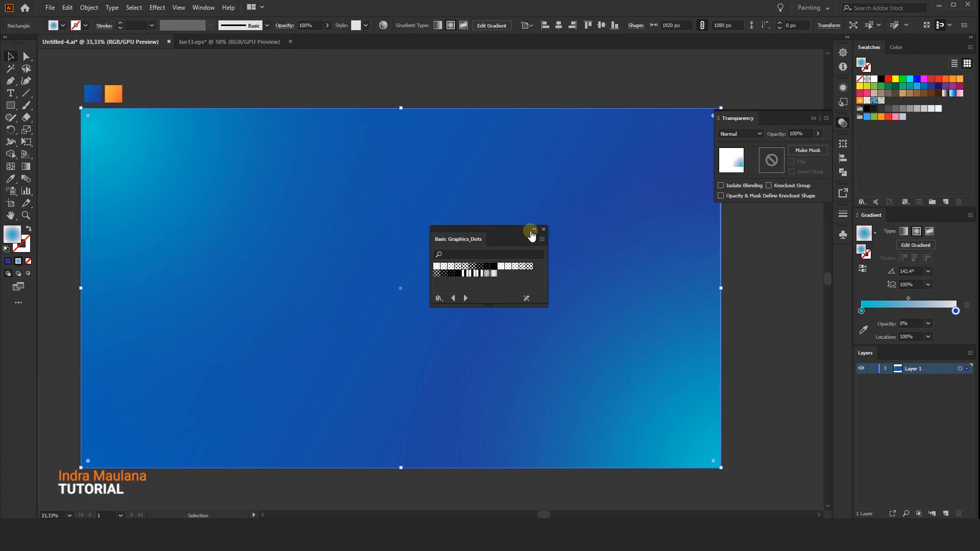
drag(459, 237, 737, 221)
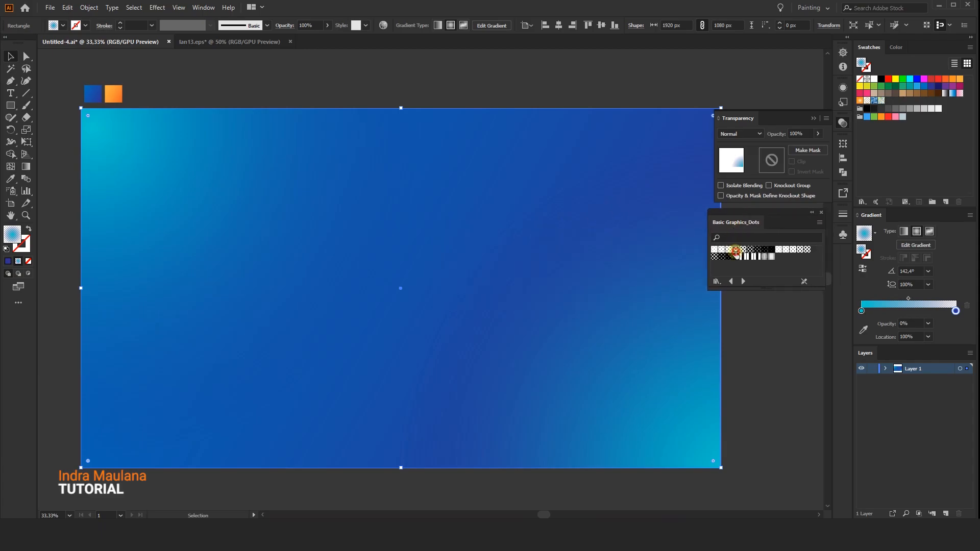
click(742, 250)
click(727, 253)
Recolor the black dot pattern to white (FFFFFF) with Recolor Artwork.
drag(544, 118, 520, 109)
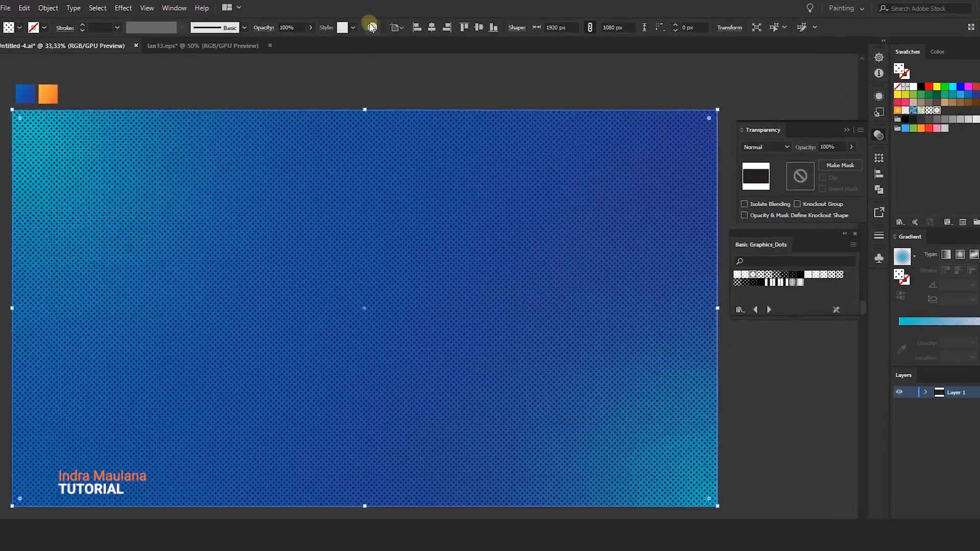
click(383, 25)
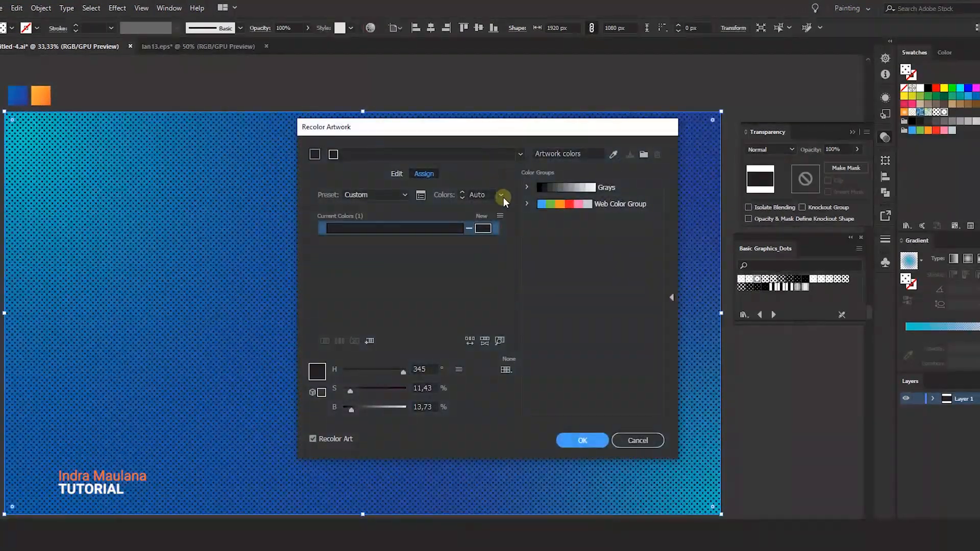
double_click(478, 229)
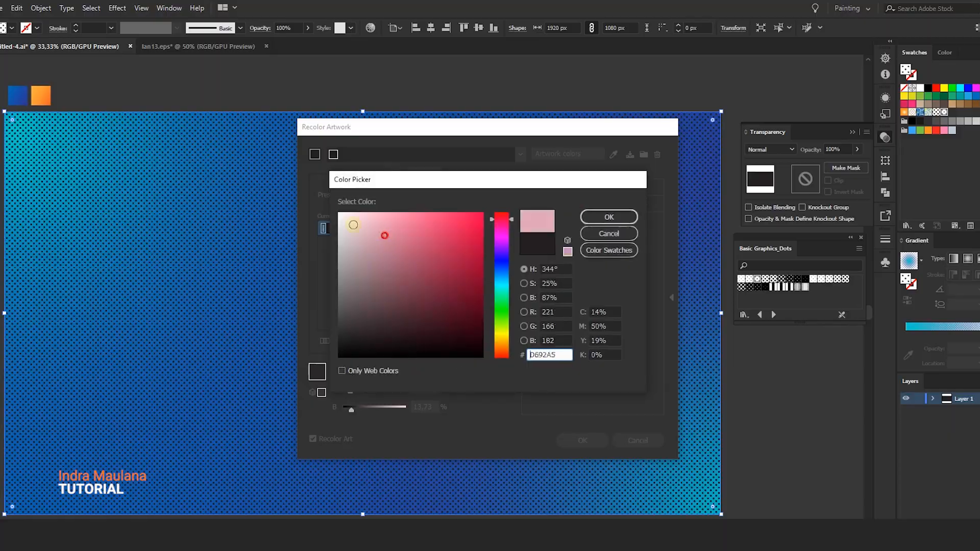
click(339, 213)
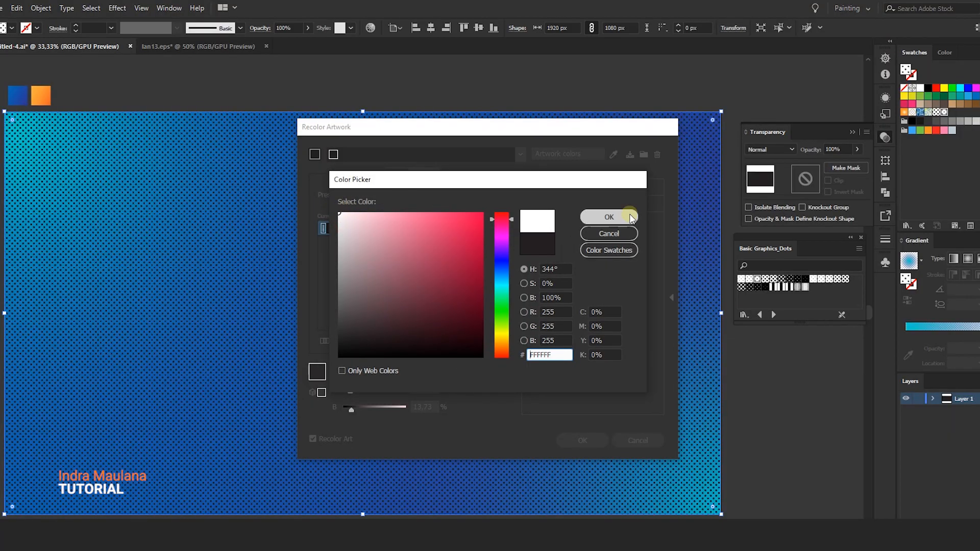
click(609, 217)
click(575, 433)
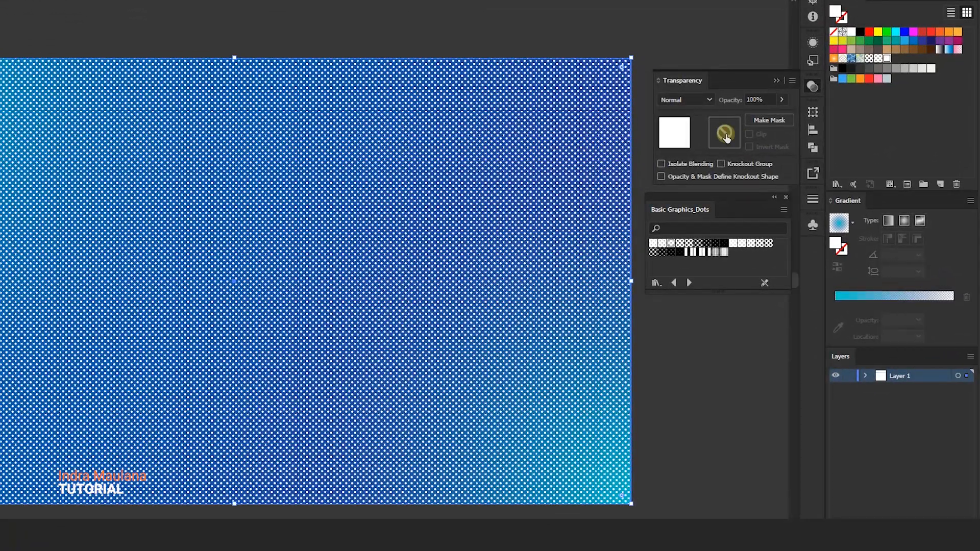
Create an opacity mask on the white dot rectangle, draw a 1920 × 1080 px rectangle in the mask and centre it on the artboard.
click(725, 135)
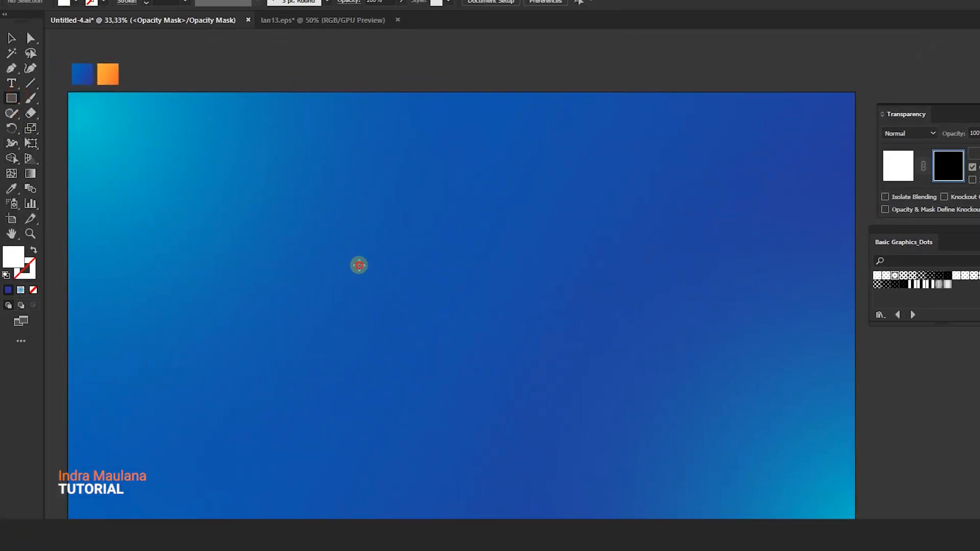
click(359, 265)
click(581, 317)
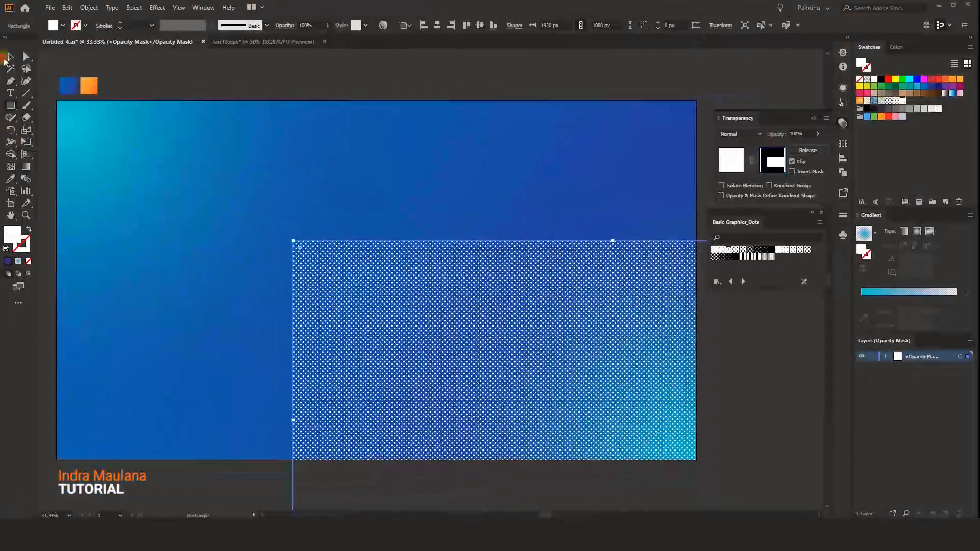
click(10, 57)
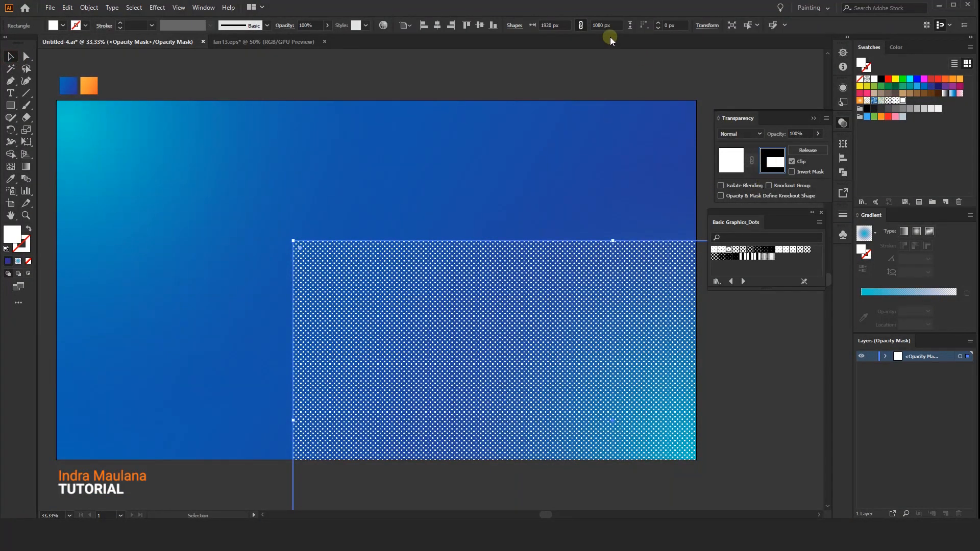
click(422, 26)
click(479, 25)
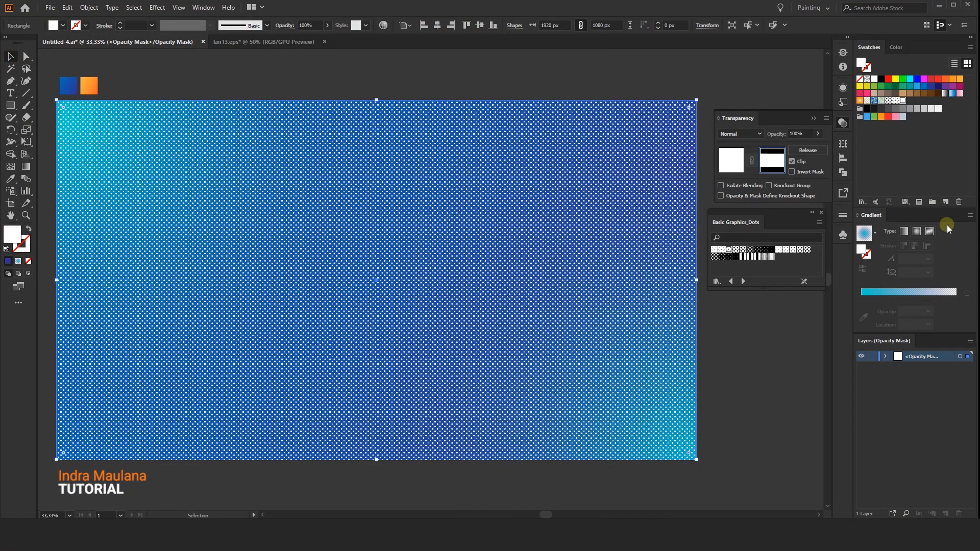
Fill the mask rectangle with a white-to-black radial gradient starting just outside the artboard's lower-right corner and fading toward its centre.
click(875, 234)
click(827, 260)
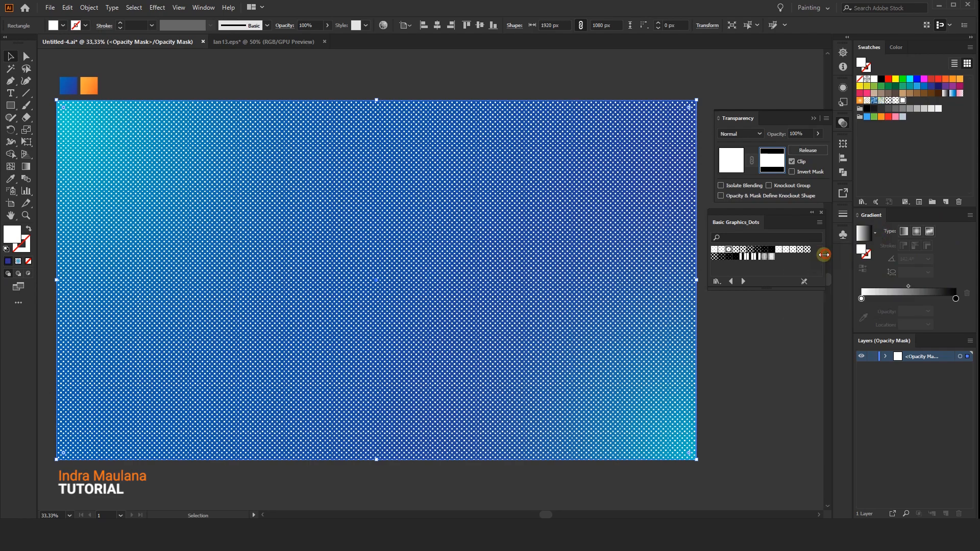
click(25, 168)
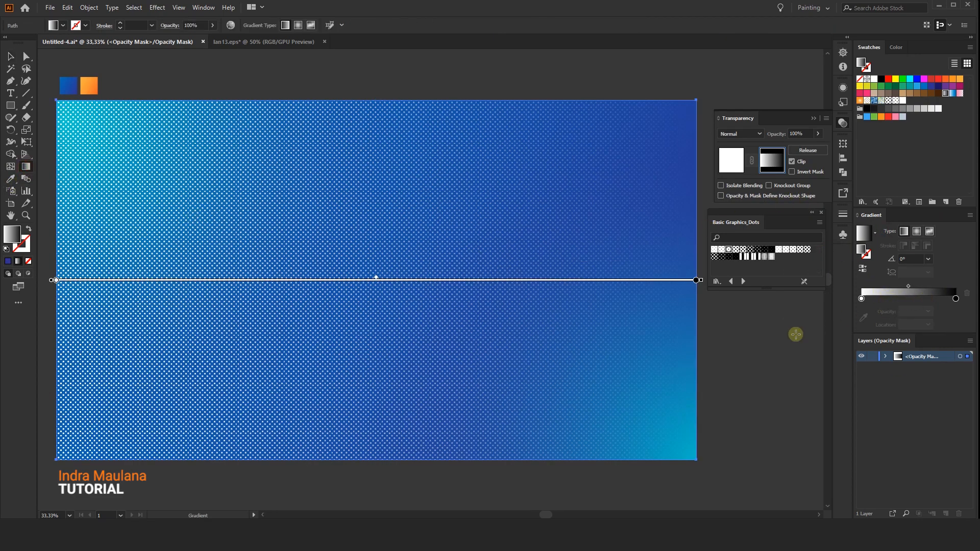
click(917, 232)
drag(699, 465, 416, 231)
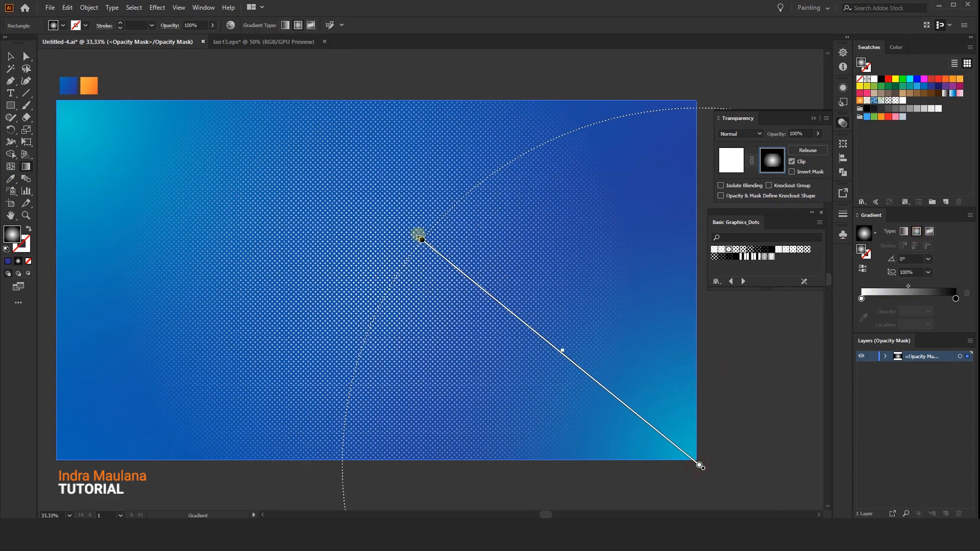
drag(692, 456, 711, 482)
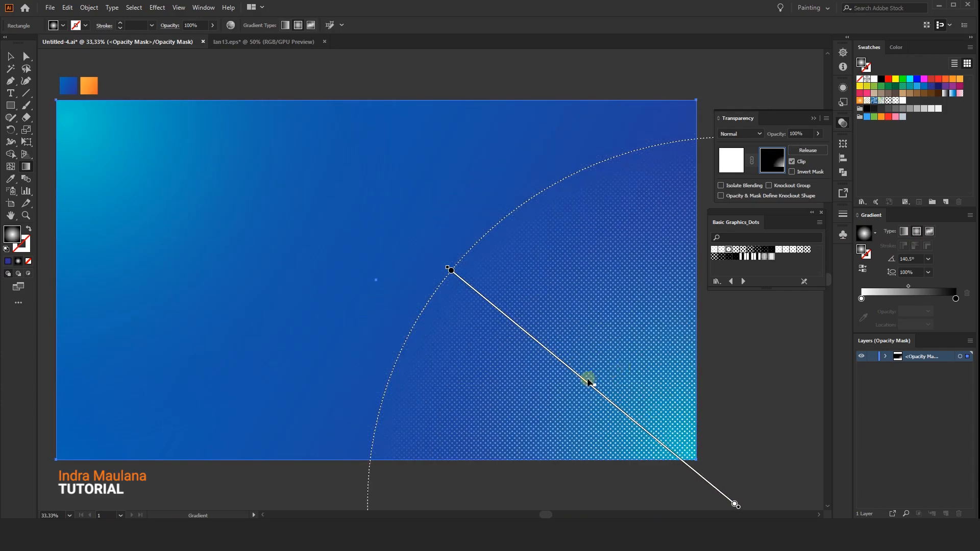
Leave the mask and set the dot pattern rectangle's blending mode to Overlay.
click(729, 160)
click(740, 133)
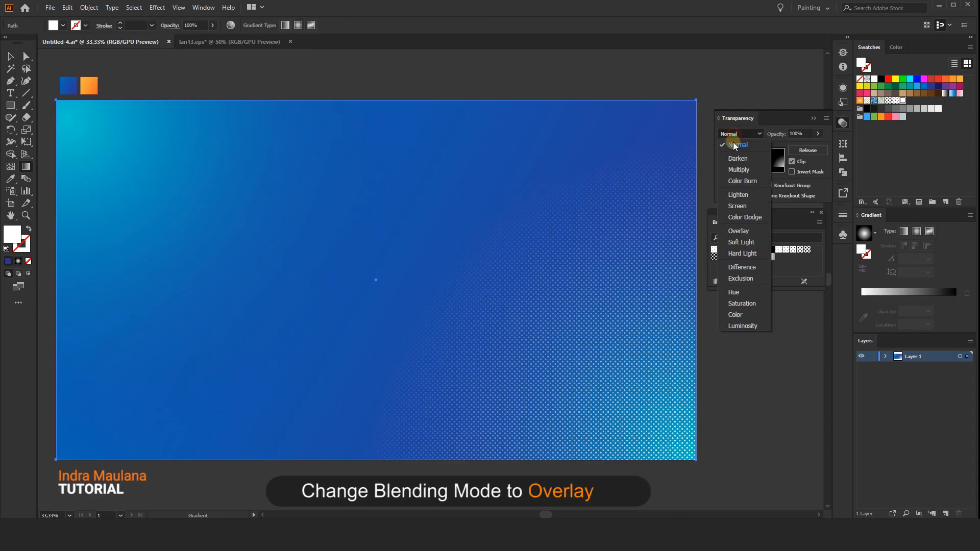
click(738, 231)
click(10, 56)
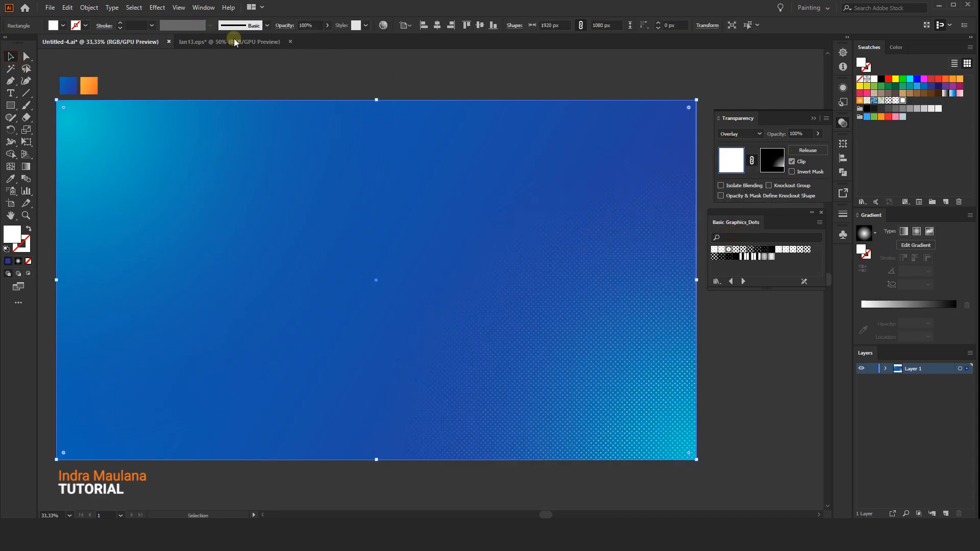
Copy the masked dot pattern and paste the duplicate in front, in the same place.
click(71, 9)
click(84, 56)
click(67, 7)
click(112, 79)
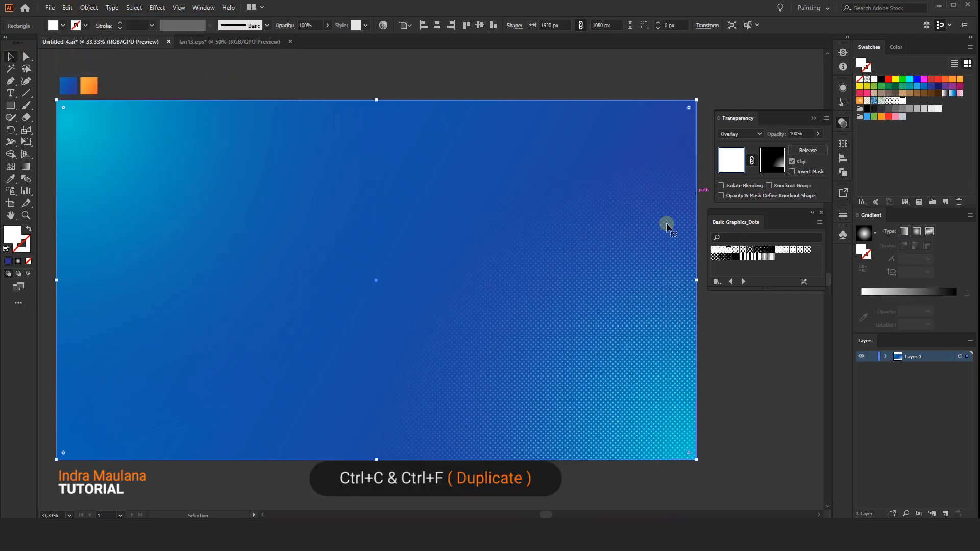
Redraw the radial gradient in the duplicate's opacity mask from the artboard's upper-left corner inward at about -37°, and return to the artwork.
click(768, 161)
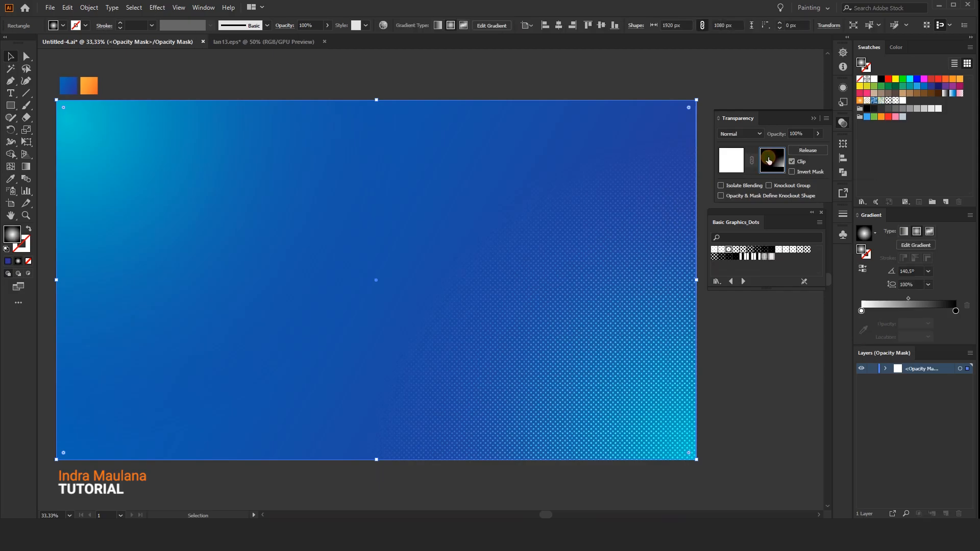
click(26, 166)
mouse_move(56, 104)
mouse_down()
mouse_move(116, 189)
mouse_move(277, 272)
mouse_up()
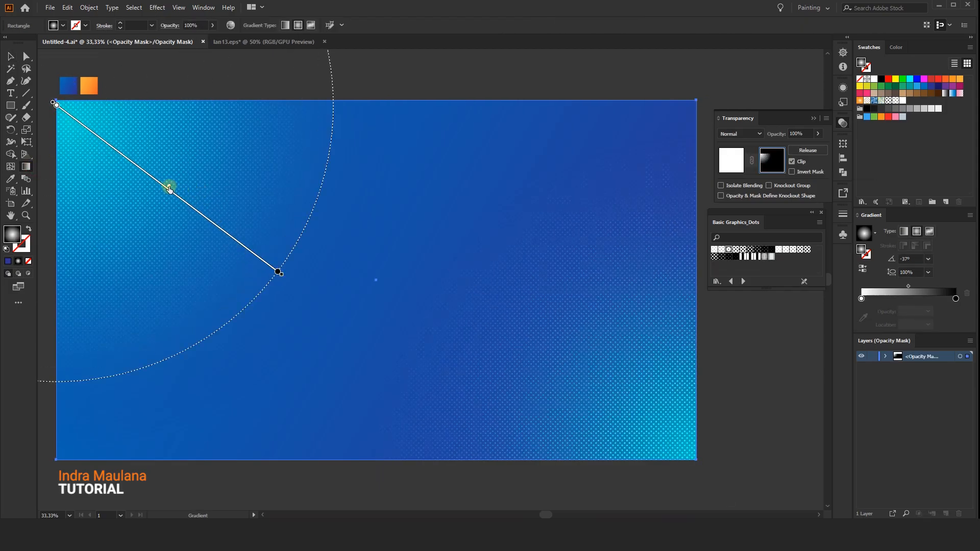
click(10, 56)
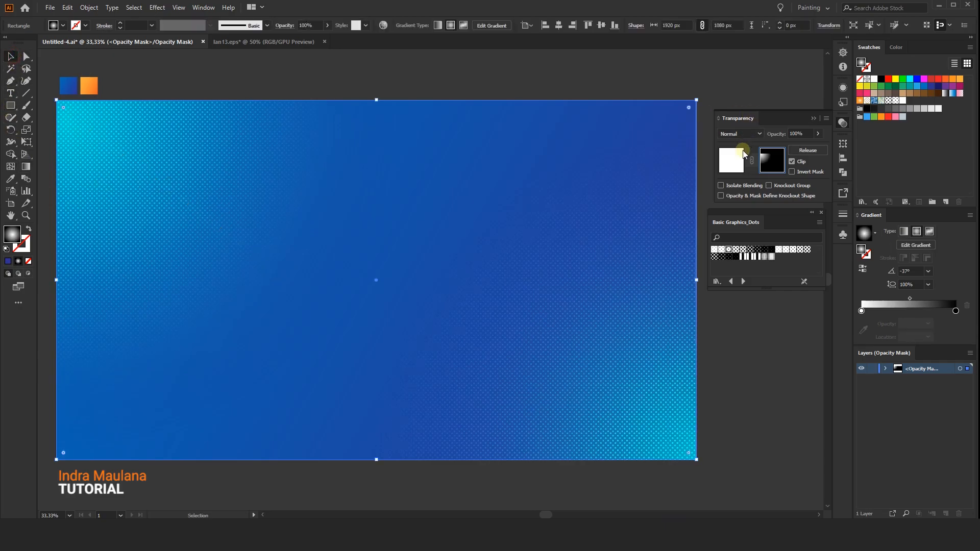
click(730, 160)
Select all the background artwork, including both dot overlays, and group it.
click(543, 56)
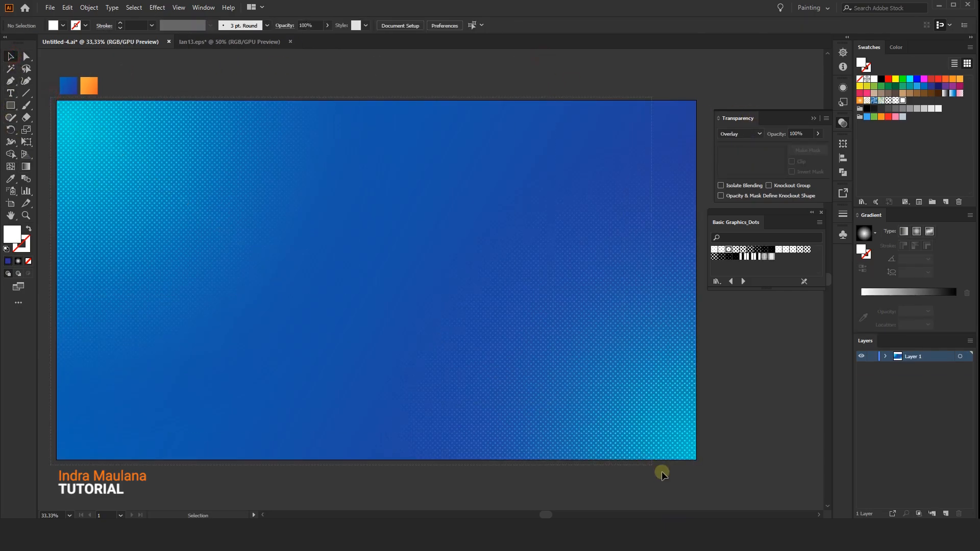
drag(735, 488, 736, 490)
right_click(619, 342)
click(665, 418)
click(762, 367)
Rename Layer 1 to BG and lock it.
double_click(911, 356)
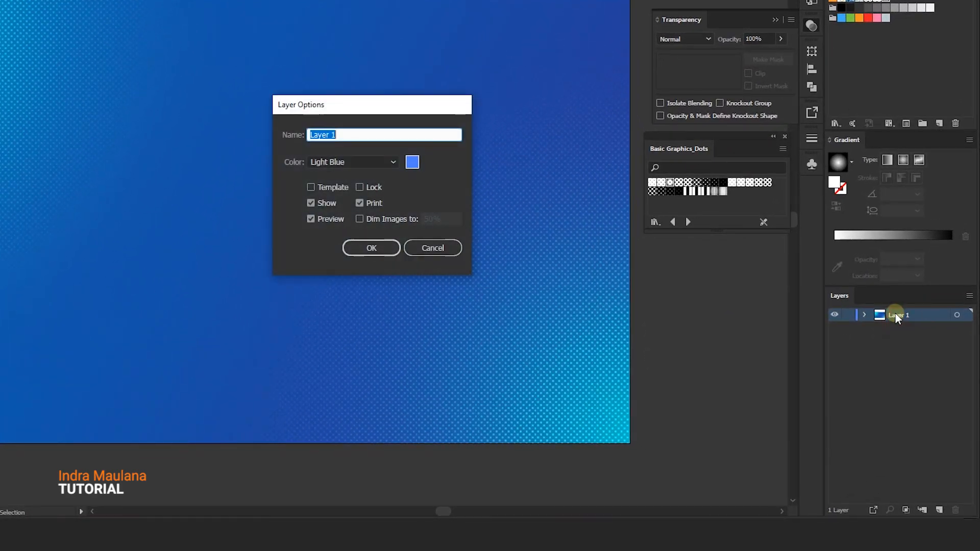
key(Return)
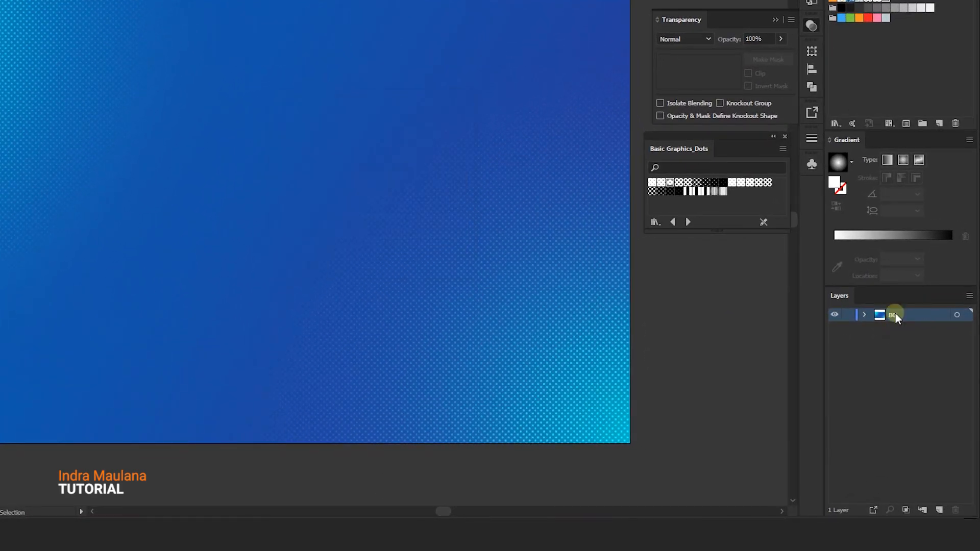
click(847, 315)
Create a new layer above BG and name it Element.
click(940, 510)
double_click(899, 314)
text(Element)
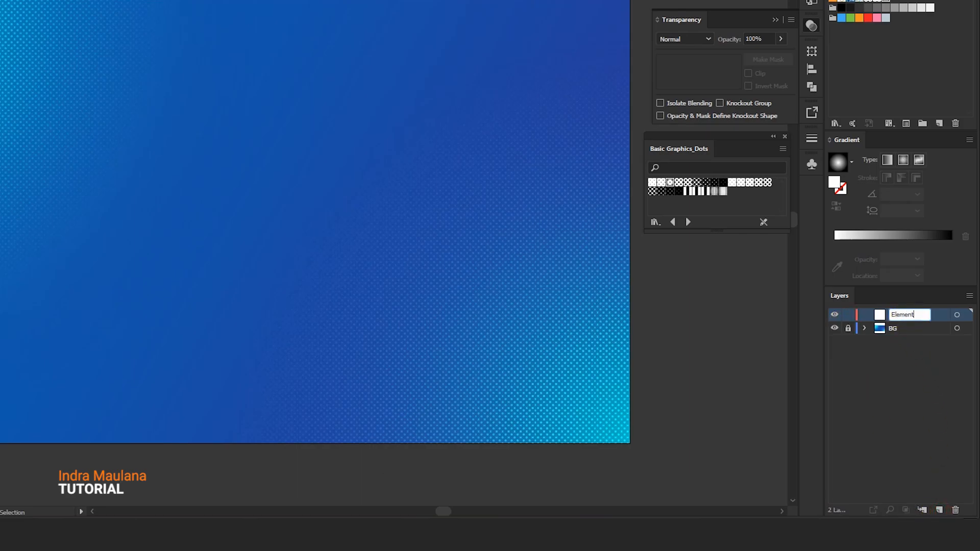
click(899, 316)
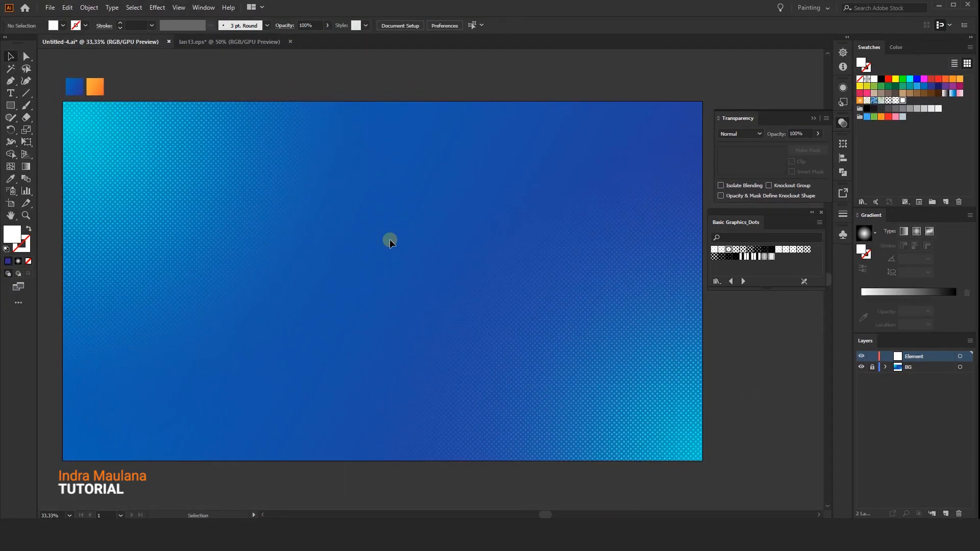
Copy the black brush stroke group from grunge.ai and paste it into the Untitled-4.ai document.
drag(347, 226, 350, 225)
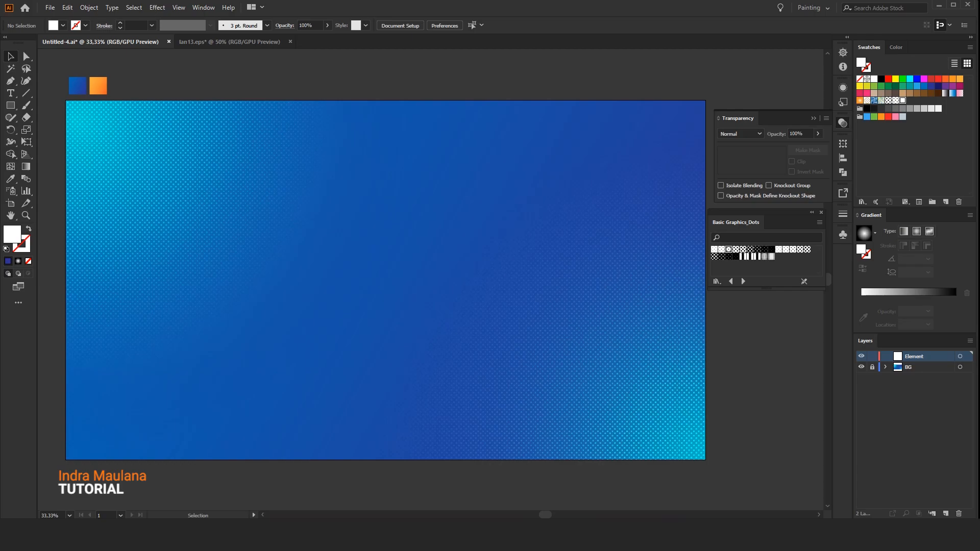
click(200, 39)
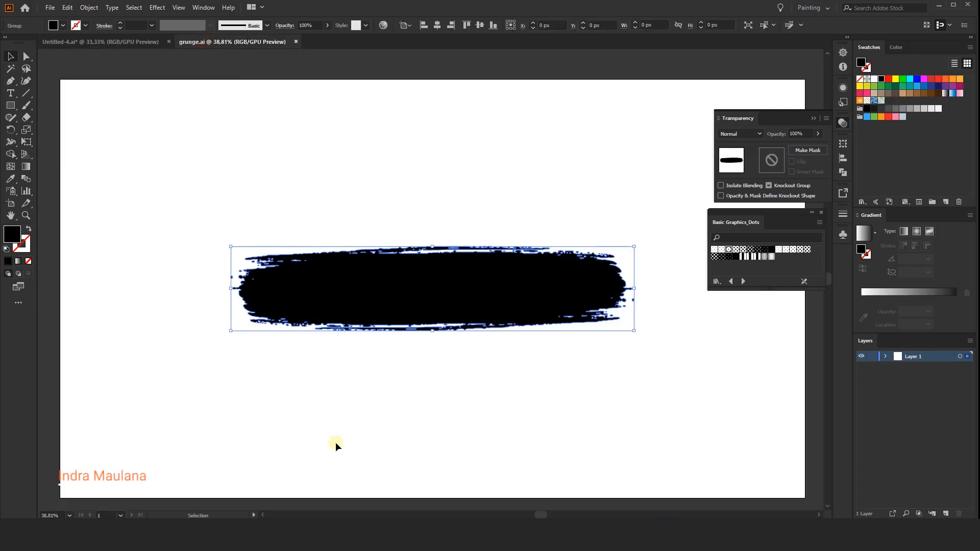
click(418, 299)
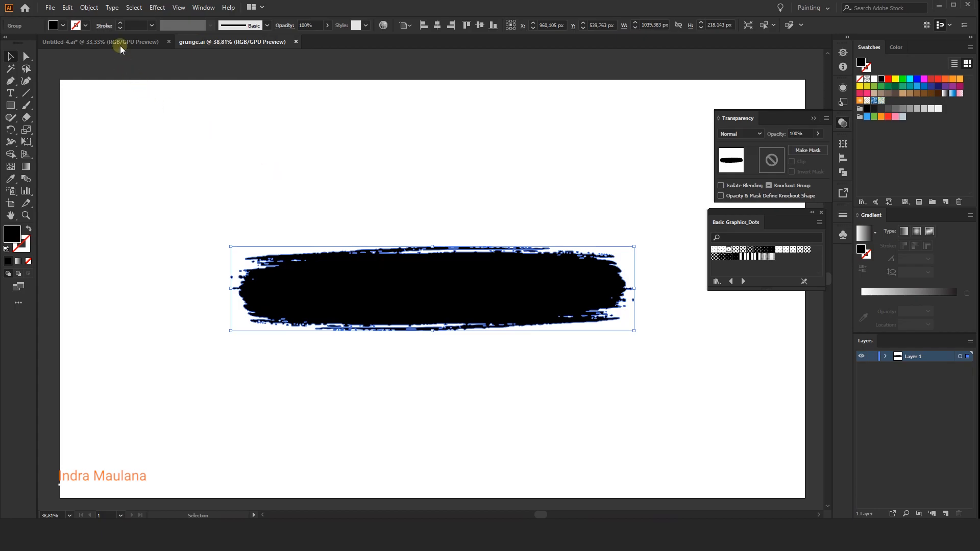
click(121, 44)
drag(479, 285, 442, 276)
key(ctrl+v)
Move the pasted brush stroke to the upper right part of the artboard and place a copy of it above the artboard.
click(507, 187)
drag(504, 185, 481, 174)
drag(480, 269, 504, 179)
drag(538, 267, 429, 286)
scroll(429, 287, down, 2)
drag(387, 239, 384, 145)
scroll(383, 294, up, 1)
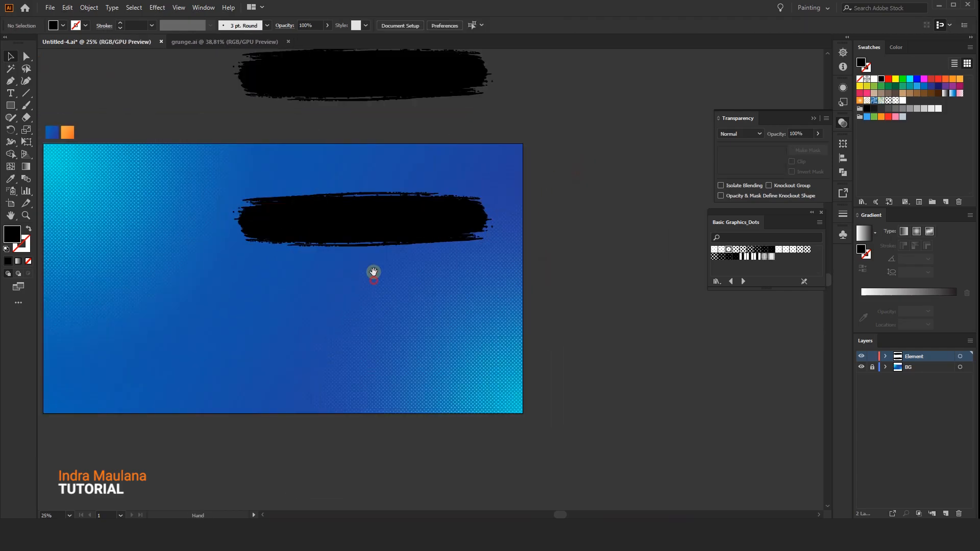
Duplicate the brush stroke on the artboard straight down by about 205 px.
click(372, 231)
scroll(373, 228, up, 1)
drag(376, 300, 414, 296)
drag(554, 179, 570, 179)
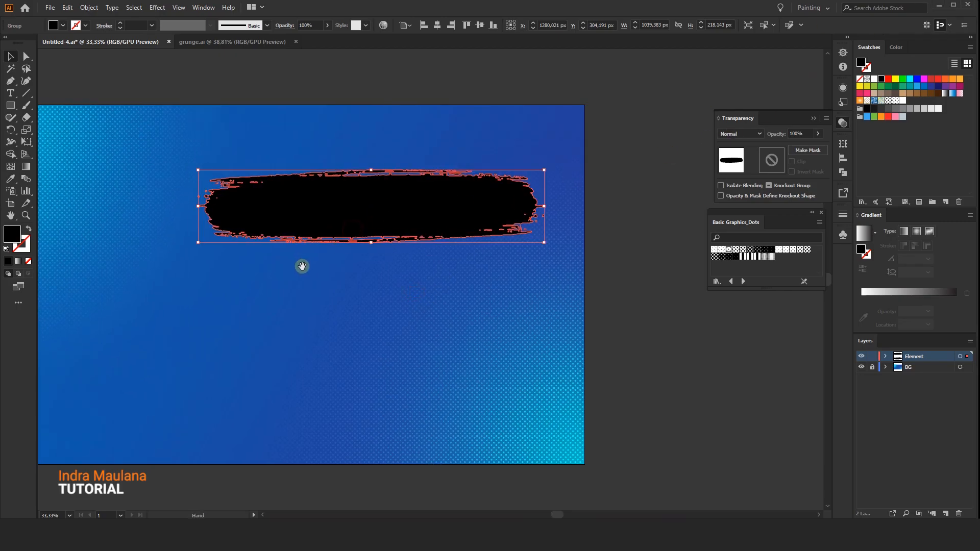
drag(302, 265, 318, 251)
drag(350, 209, 350, 278)
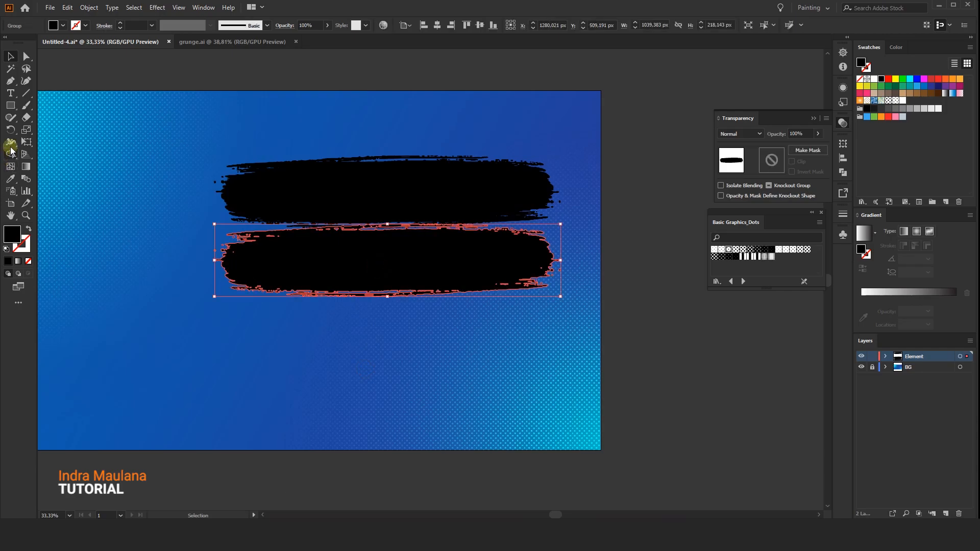
Reflect the lower brush stroke across the vertical axis.
drag(10, 133, 18, 140)
double_click(16, 130)
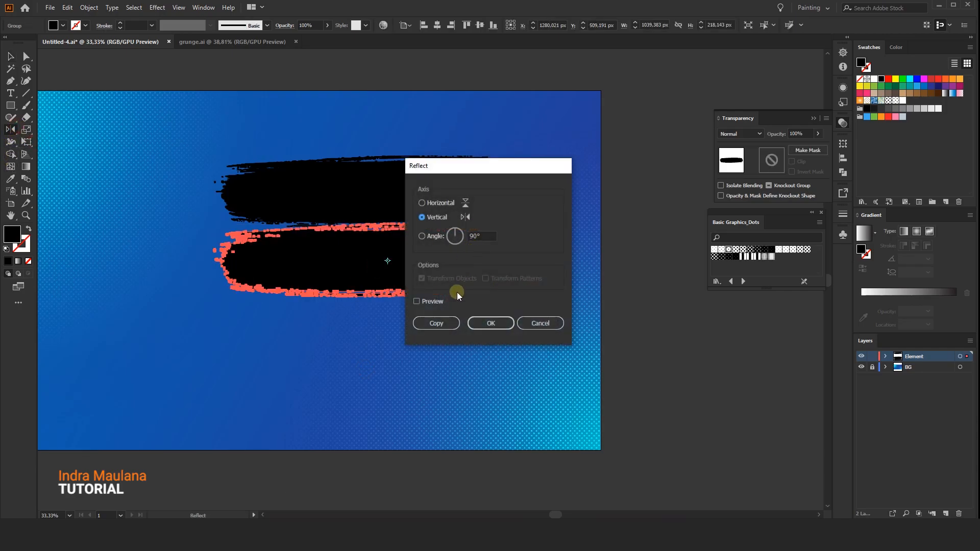
click(432, 218)
click(499, 326)
click(11, 55)
Nudge the reflected brush stroke up by 45 px so it overlaps the stroke above.
click(388, 360)
click(415, 268)
key(Up)
key(Up)
key(Up)
key(Up)
key(Up)
key(shift+Up)
key(shift+Up)
key(shift+Up)
key(shift+Up)
key(shift+Up)
key(shift+Up)
key(shift+Up)
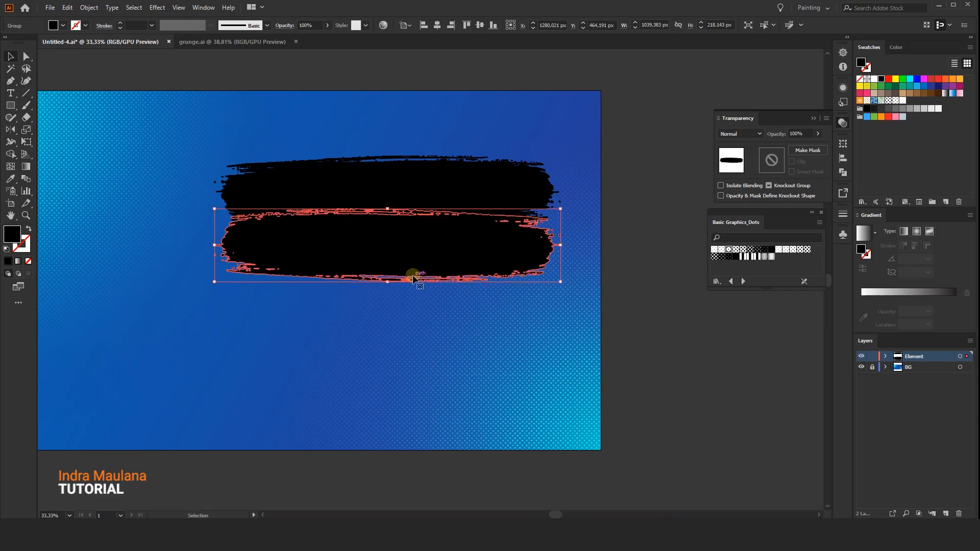
Narrow the reflected brush stroke to about 974 px wide, pulling its right end in and extending its left end slightly.
drag(560, 245, 536, 247)
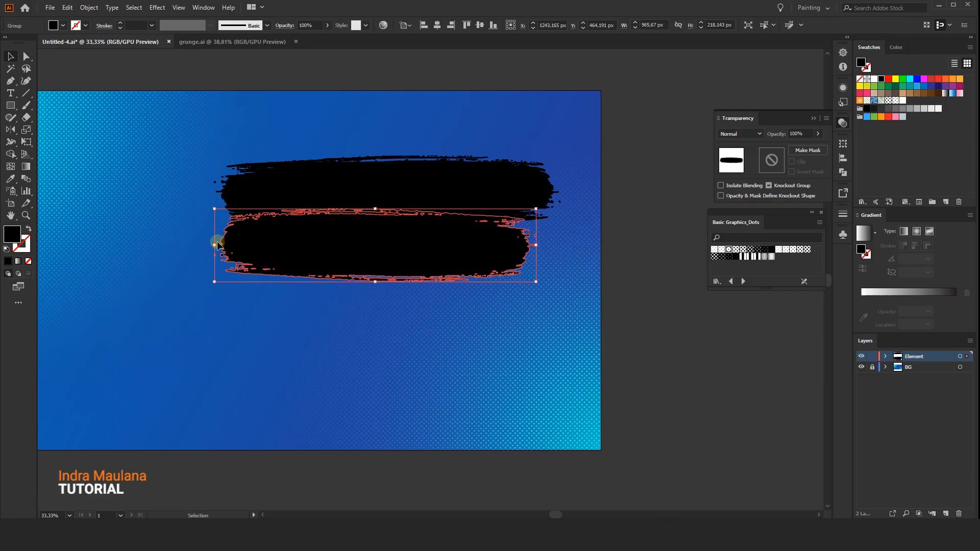
drag(215, 245, 213, 245)
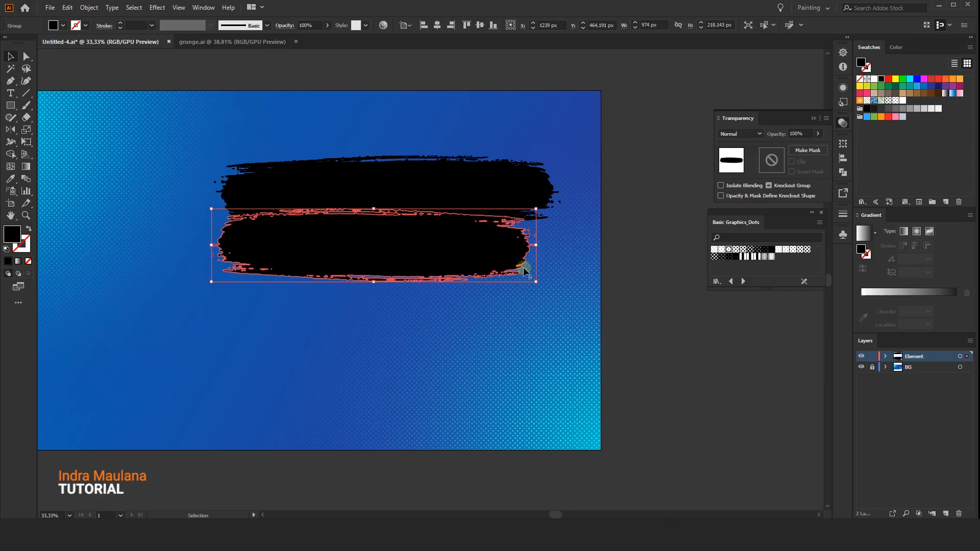
click(557, 351)
mouse_move(558, 350)
mouse_down()
mouse_move(470, 260)
mouse_move(408, 174)
mouse_up()
drag(470, 345, 491, 365)
click(479, 350)
Duplicate the top brush stroke straight down by about 327 px to form a third stroke below the reflected one.
click(463, 196)
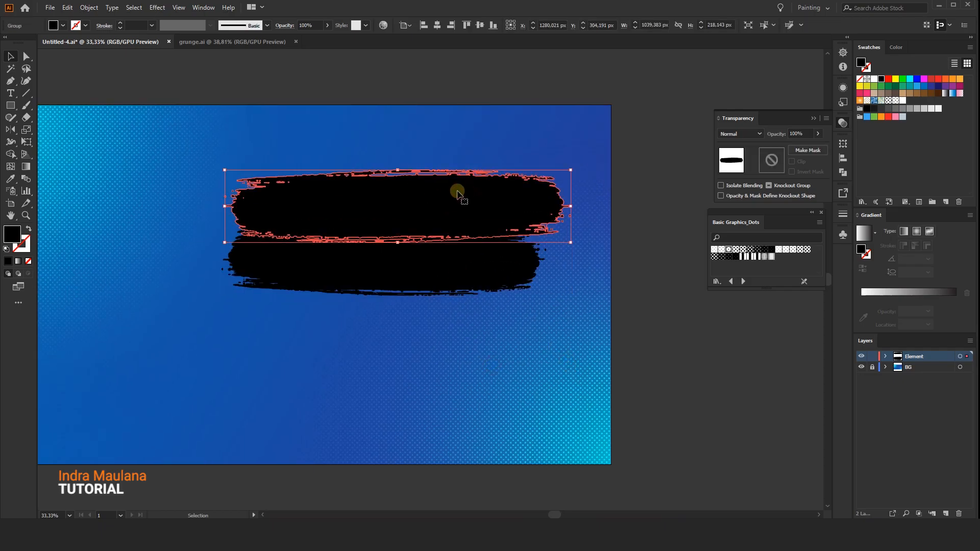
click(458, 262)
click(461, 219)
click(432, 291)
click(431, 283)
drag(420, 192, 422, 303)
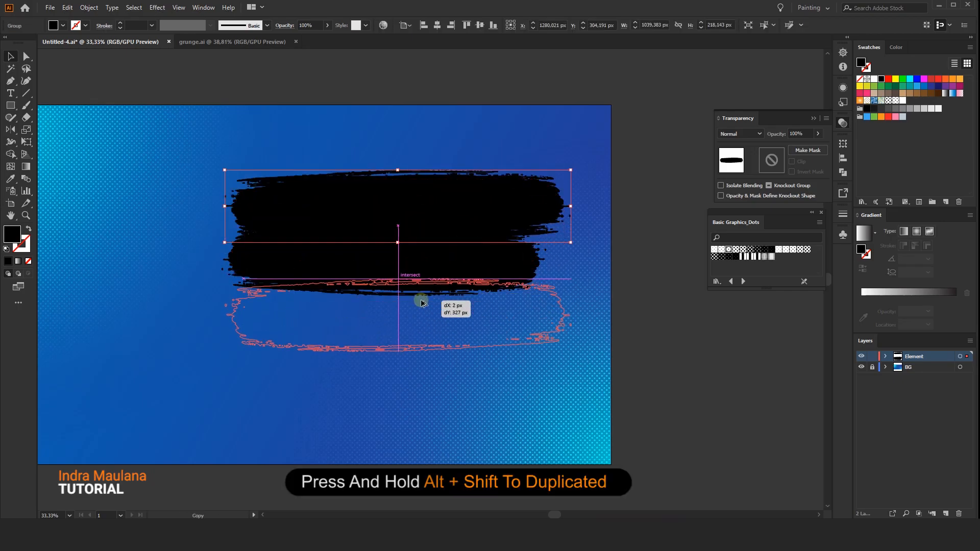
drag(422, 304, 422, 303)
drag(573, 276, 158, 391)
click(209, 375)
click(366, 319)
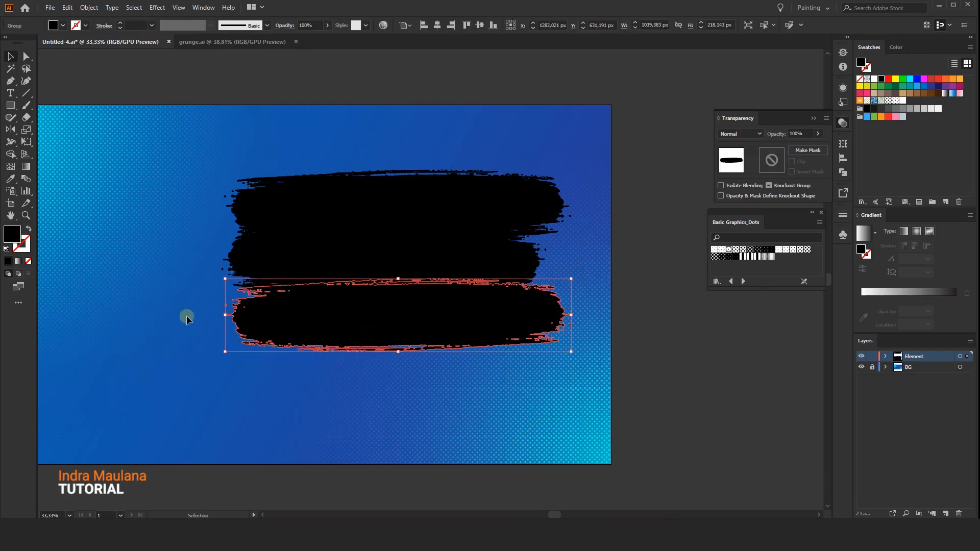
Narrow the third brush stroke from both ends and shorten the top stroke at its right end to stagger their edges.
drag(225, 314, 234, 313)
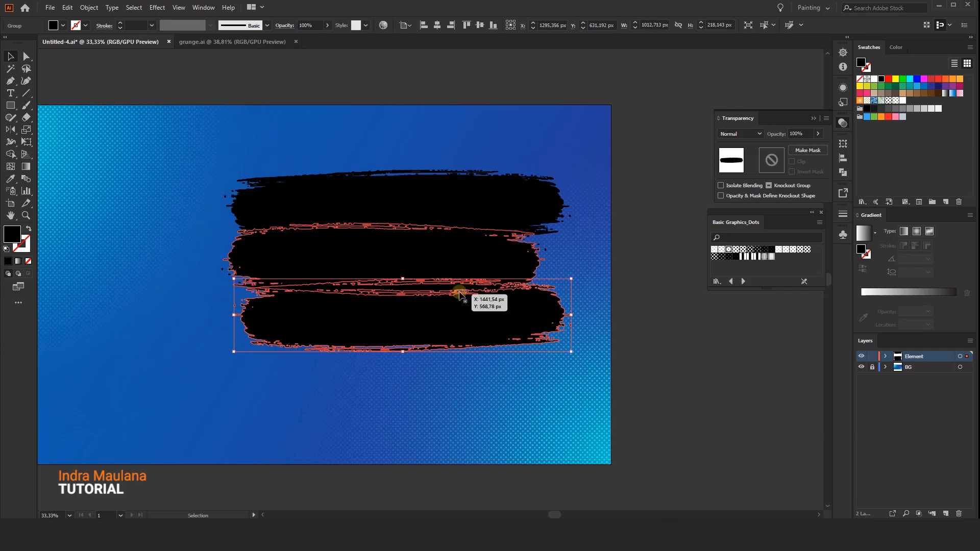
drag(571, 315, 567, 314)
click(541, 215)
drag(571, 210, 554, 208)
click(558, 125)
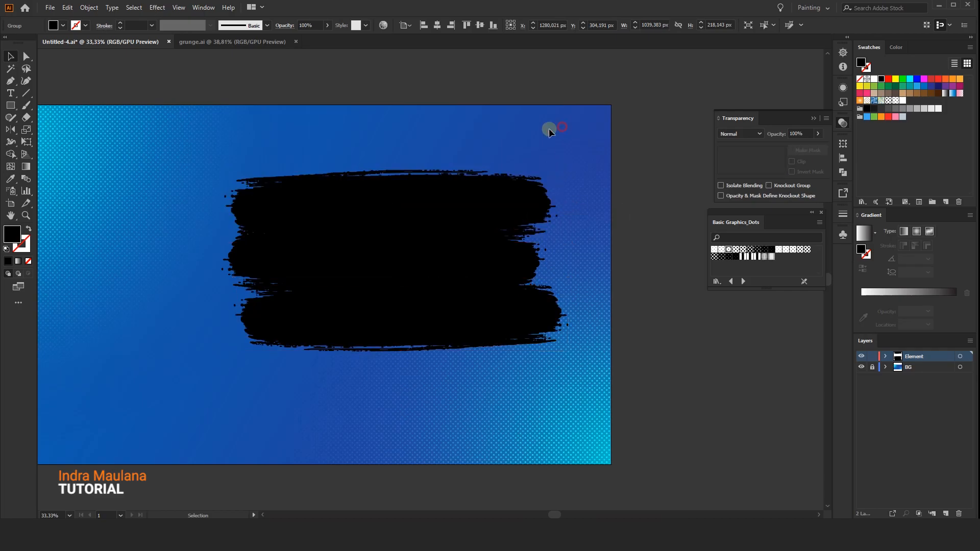
Duplicate the second brush stroke straight down by about 356 px as a fourth stroke below the others.
click(350, 251)
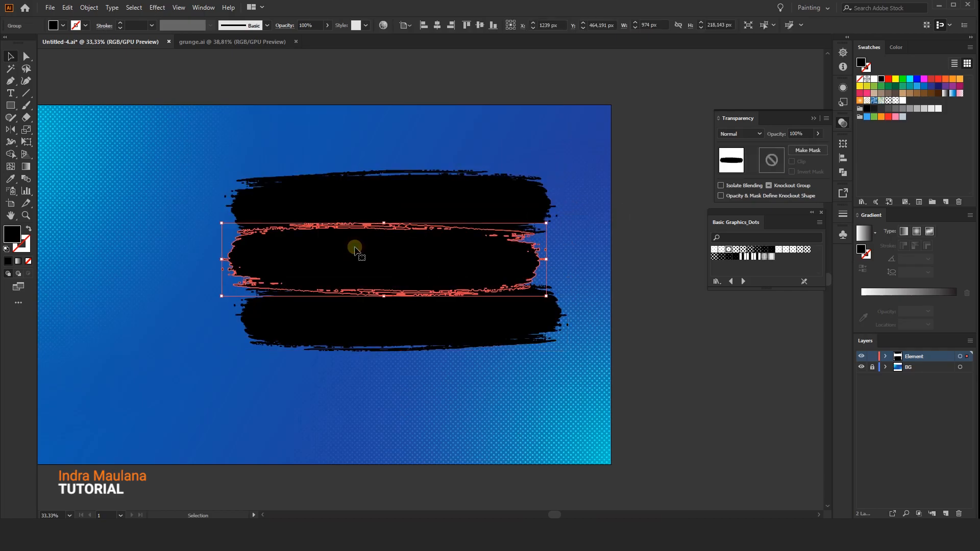
drag(355, 250, 356, 369)
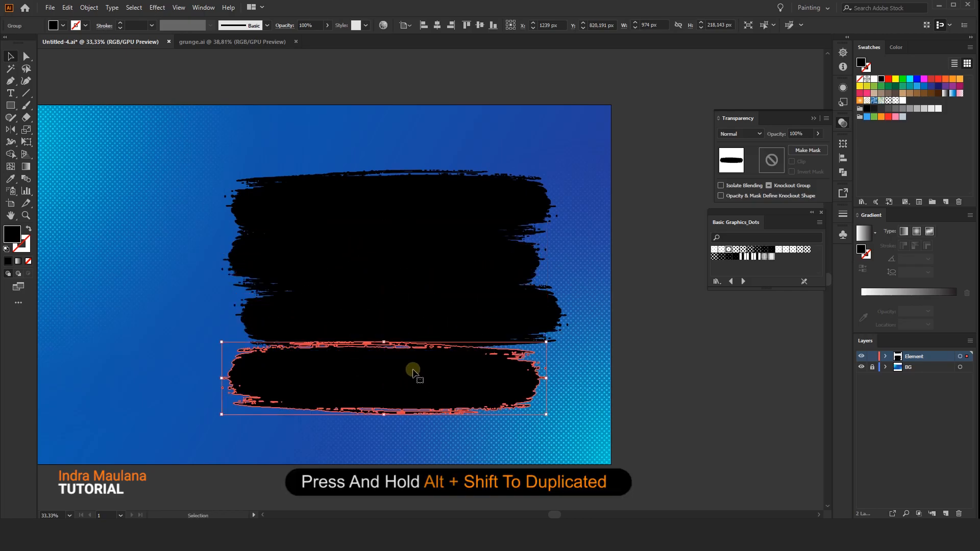
Move the fourth brush stroke up by about 20 px so that it overlaps the third stroke.
drag(398, 385, 421, 382)
click(388, 434)
click(396, 435)
click(306, 376)
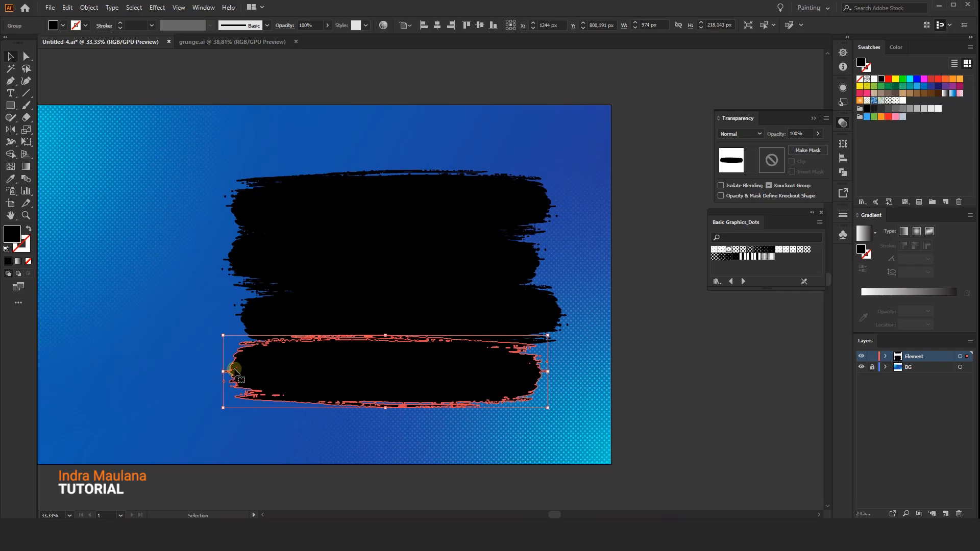
Pull in the fourth brush stroke's left end slightly and extend its right end to a width of about 992 px.
drag(224, 371, 226, 372)
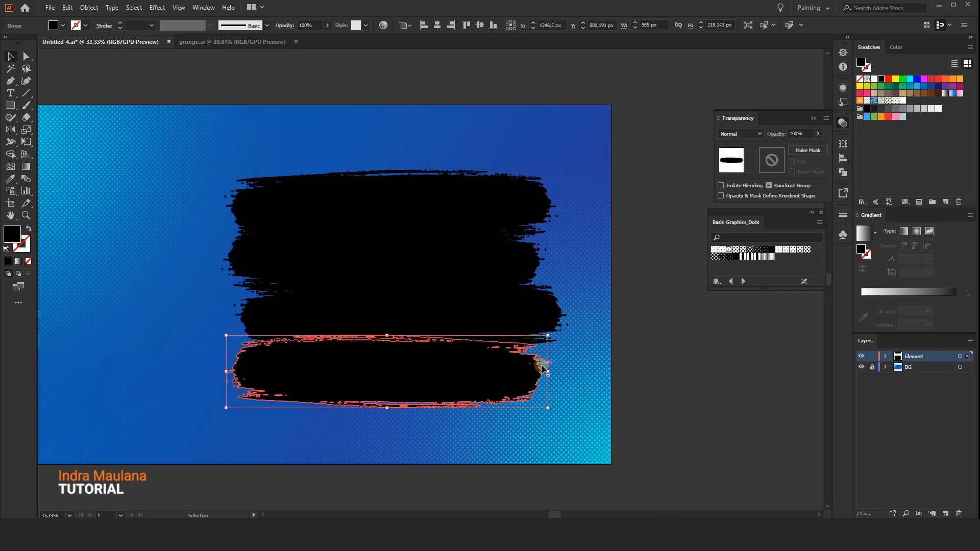
drag(548, 371, 556, 371)
click(548, 453)
scroll(547, 453, up, 2)
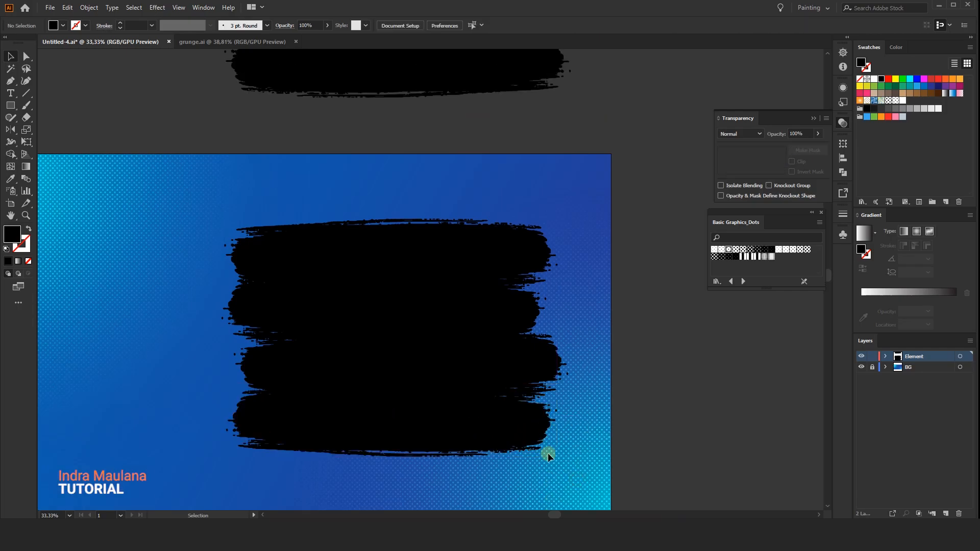
Move the third brush stroke slightly up to increase its overlap with the second stroke.
scroll(546, 453, up, 2)
scroll(547, 453, down, 3)
click(502, 406)
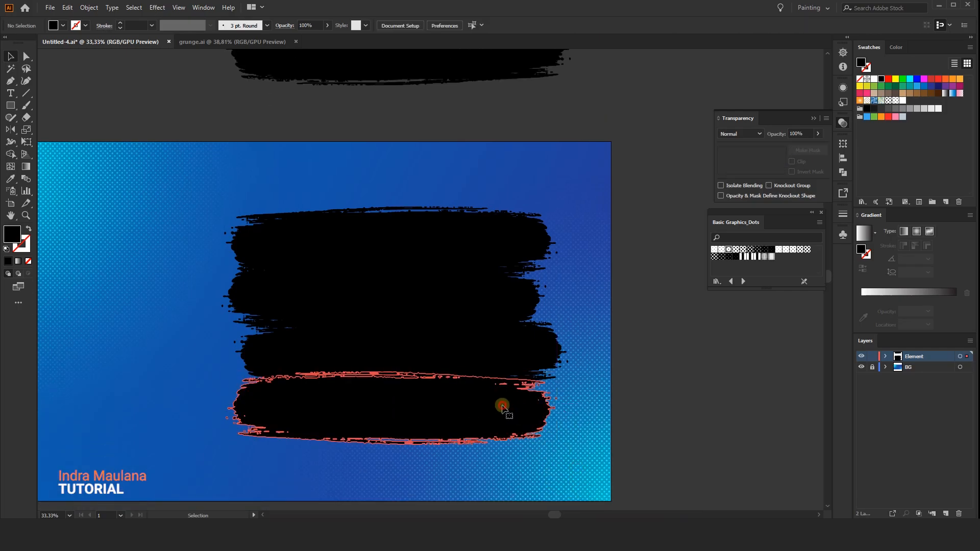
click(502, 405)
shift+click(491, 343)
drag(502, 348, 501, 339)
click(602, 308)
Narrow the second and third brush strokes from both ends and raise the fourth stroke slightly.
drag(566, 317, 579, 308)
mouse_move(513, 416)
mouse_down()
mouse_move(546, 334)
mouse_move(600, 320)
mouse_move(557, 293)
mouse_move(578, 278)
mouse_up()
click(603, 316)
click(538, 290)
click(601, 269)
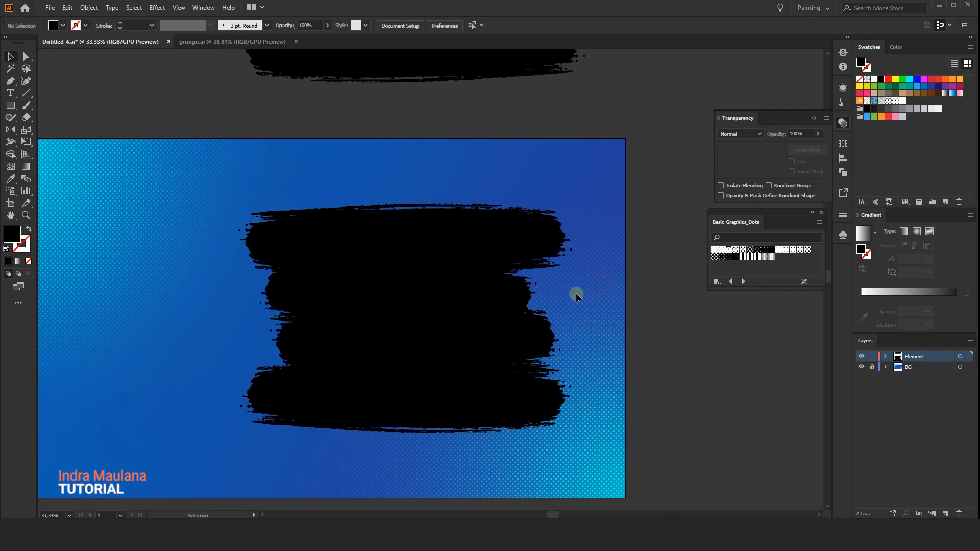
Narrow the fourth and top brush strokes symmetrically so their ends sit closer to the middle strokes.
click(525, 411)
drag(571, 396, 540, 397)
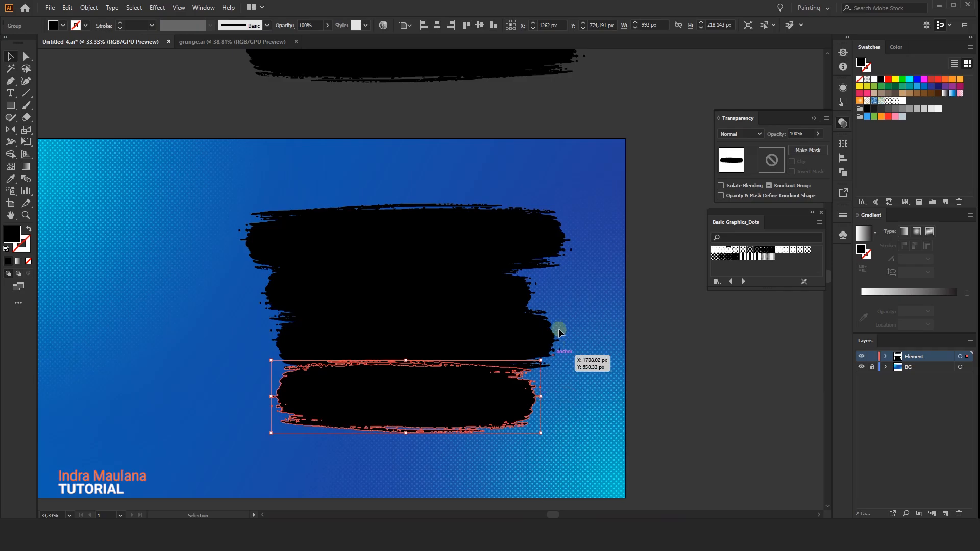
click(560, 334)
click(444, 216)
drag(573, 242, 547, 240)
click(582, 266)
Nudge the third and fourth brush strokes slightly up to tighten their overlaps.
mouse_move(582, 268)
mouse_down()
mouse_move(574, 244)
mouse_move(568, 286)
mouse_up()
click(560, 361)
click(569, 427)
drag(513, 411, 426, 359)
drag(521, 345, 522, 337)
click(634, 285)
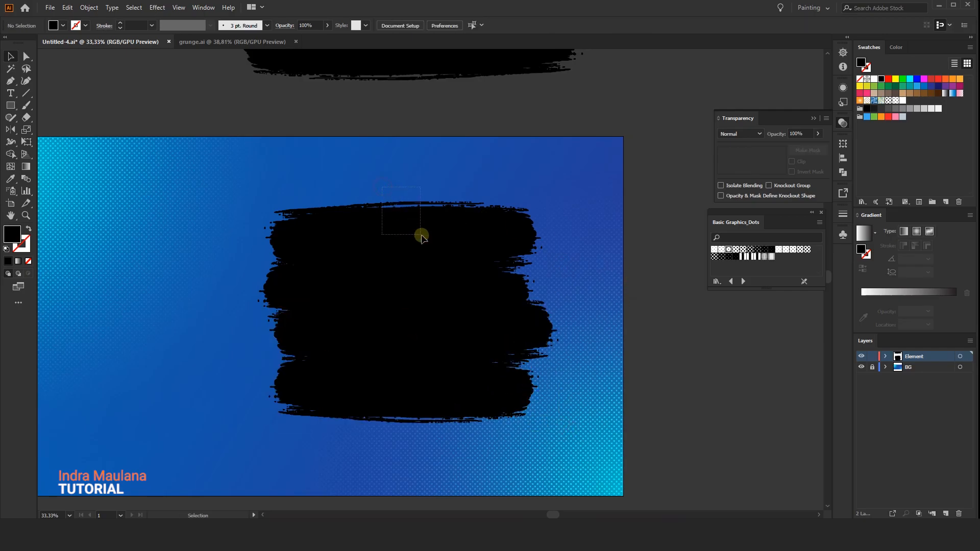
Nudge the top brush stroke slightly down toward the second stroke.
drag(421, 235, 433, 242)
key(ctrl+z)
key(ctrl+shift+z)
drag(377, 162, 448, 255)
Try shortening the third brush stroke at its right end.
drag(327, 308, 341, 335)
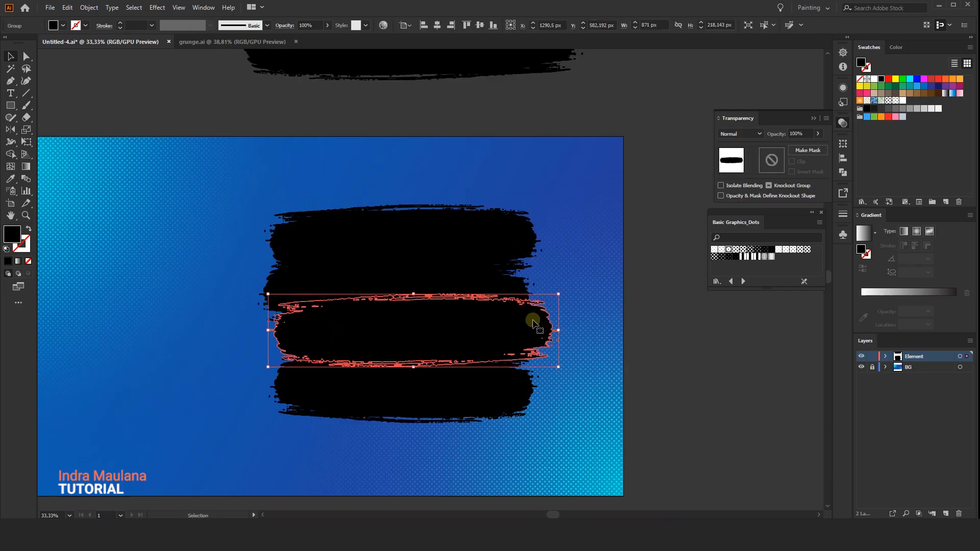
drag(558, 330, 532, 329)
click(599, 329)
drag(573, 305, 580, 315)
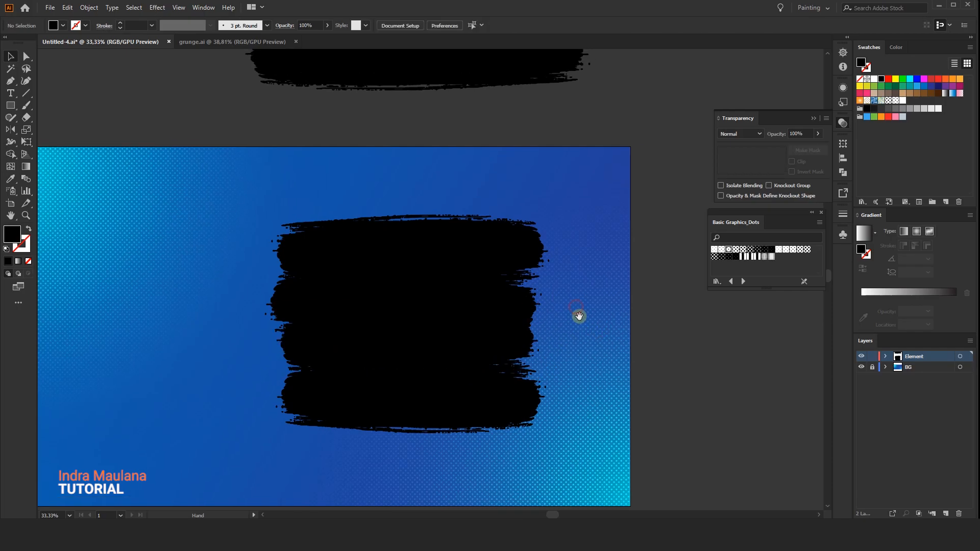
Narrow the second brush stroke to about 809 px at its right end and the third to about 844 px at its left end.
click(505, 343)
mouse_move(538, 340)
mouse_down()
mouse_move(533, 299)
mouse_move(543, 308)
mouse_up()
click(260, 321)
click(284, 302)
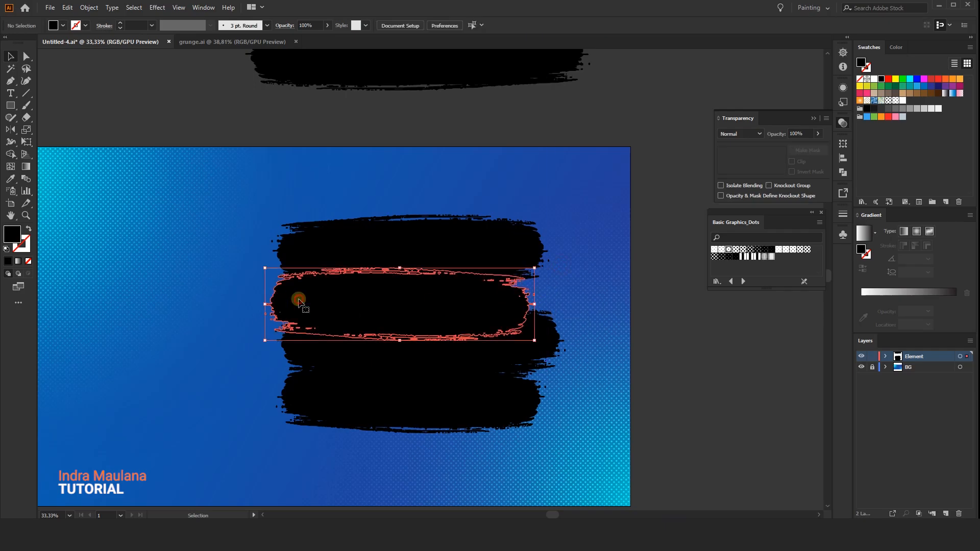
click(306, 352)
drag(276, 341, 286, 340)
click(241, 358)
Nudge the fourth brush stroke slightly up against the third stroke.
scroll(237, 358, down, 1)
click(309, 413)
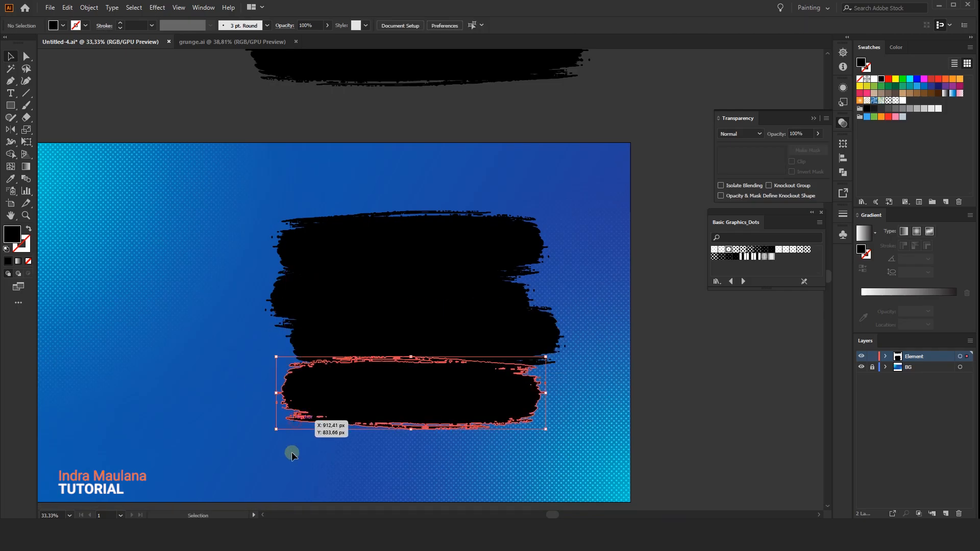
drag(402, 407, 403, 403)
click(490, 431)
Shift the third brush stroke slightly right and down, and shorten it a little at its right end.
click(525, 328)
drag(525, 328, 533, 335)
key(ctrl+shift+a)
click(536, 336)
key(ctrl+shift+a)
click(564, 339)
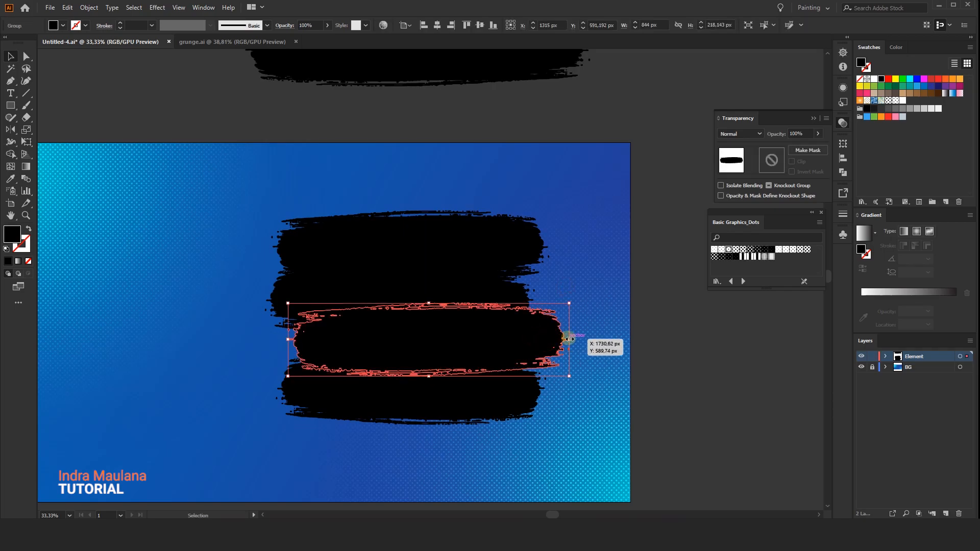
drag(569, 339, 559, 339)
click(571, 335)
Shift the top brush stroke slightly right and the fourth stroke slightly left to stagger the stack's edges.
click(511, 297)
drag(473, 238, 485, 238)
click(463, 193)
drag(239, 163, 225, 153)
scroll(227, 176, down, 1)
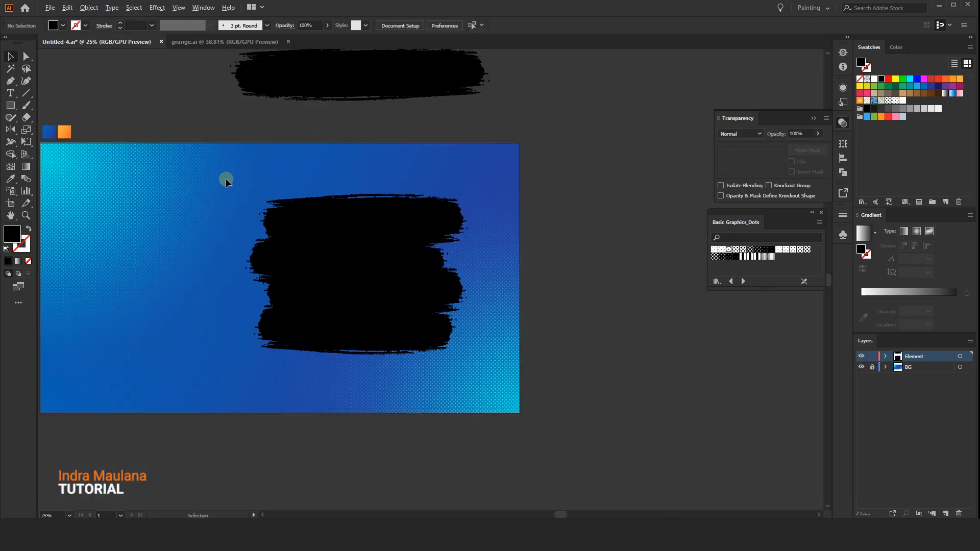
scroll(226, 179, up, 1)
drag(326, 356, 322, 357)
click(359, 427)
scroll(332, 415, down, 1)
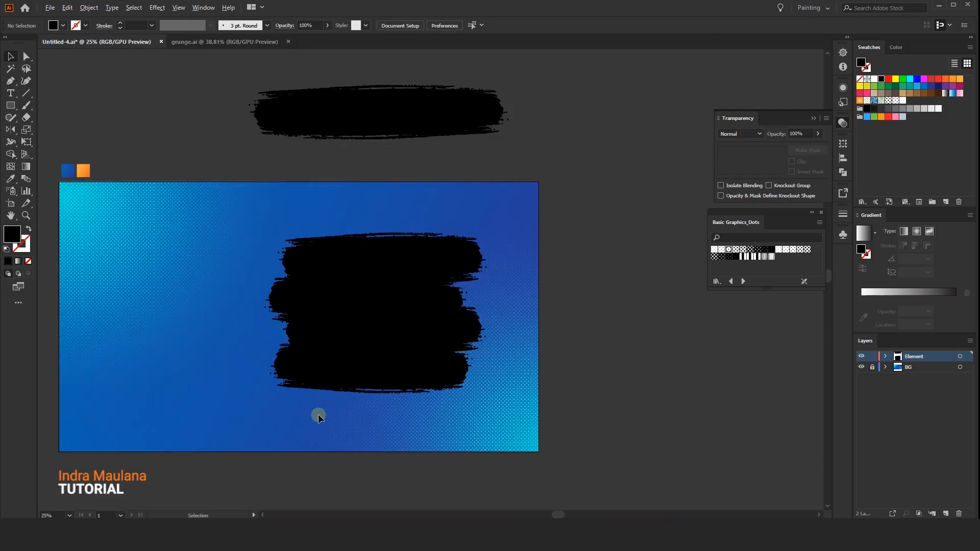
Unite the four stacked brush strokes into a single shape with Pathfinder.
drag(204, 354, 237, 376)
mouse_move(229, 212)
mouse_down()
mouse_move(241, 210)
mouse_move(592, 442)
mouse_up()
click(842, 173)
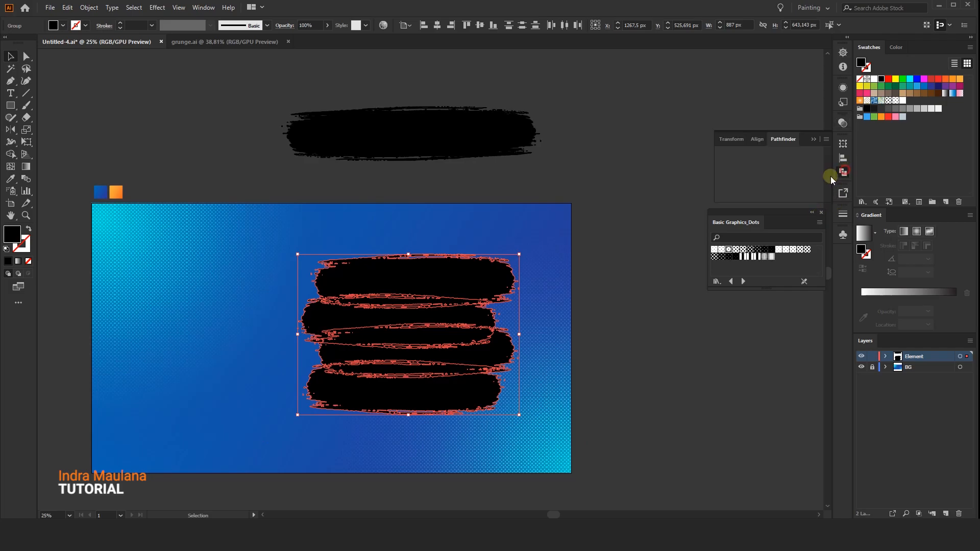
click(724, 166)
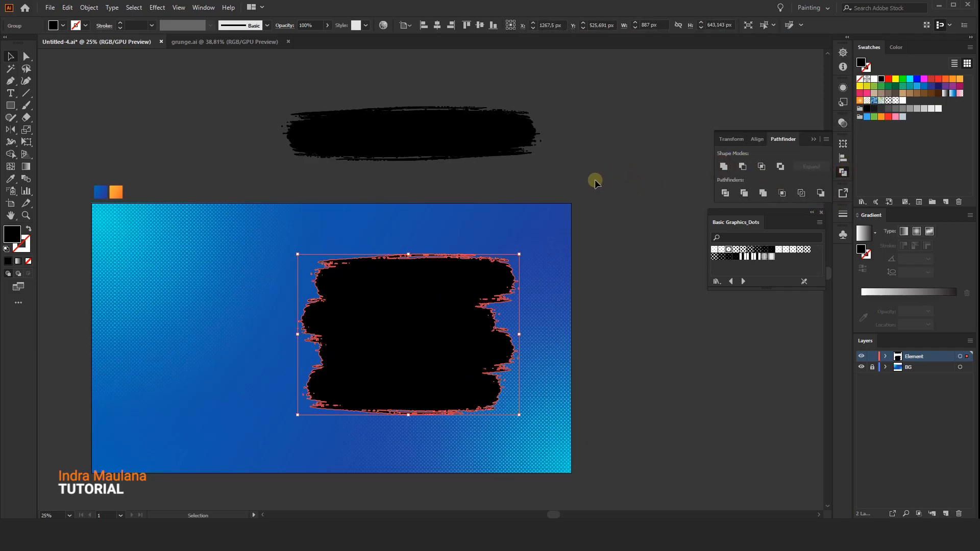
drag(383, 300, 431, 386)
key(ctrl+z)
click(309, 290)
click(409, 307)
click(164, 245)
drag(235, 365, 215, 330)
Fill the united brush shape with white and scale it from its center to about 1024 × 743 px.
click(422, 297)
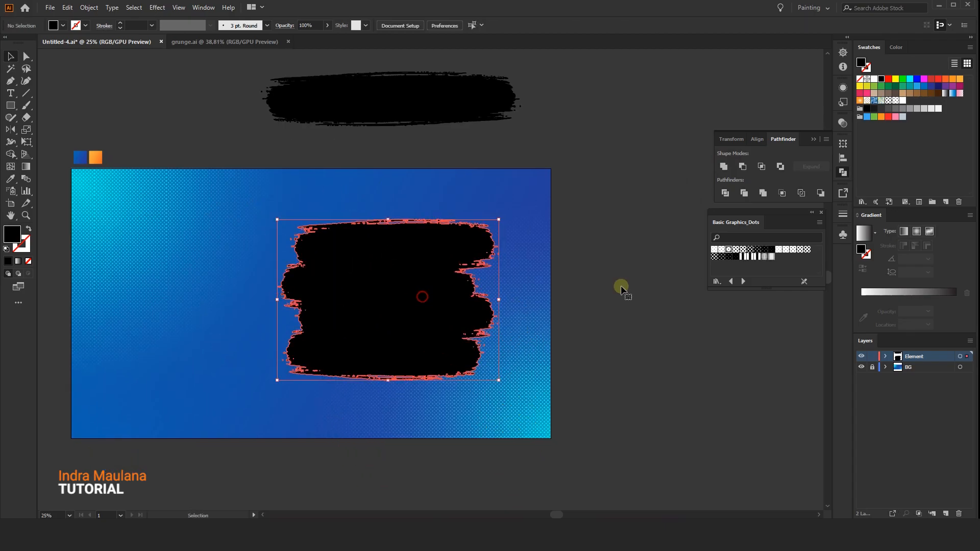
click(874, 80)
drag(500, 380, 515, 392)
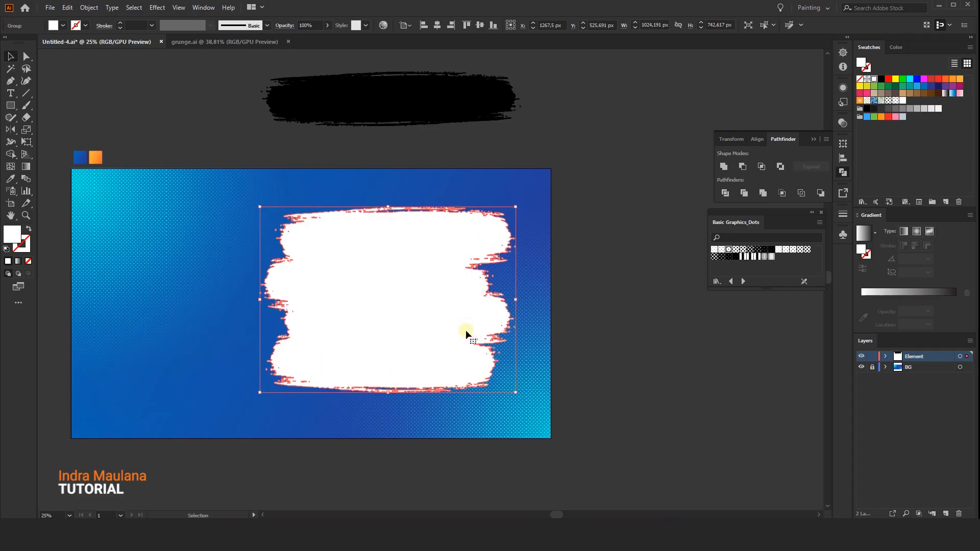
click(588, 231)
Move the white brush shape down by 19 px and enlarge it slightly from its center.
drag(445, 326, 445, 332)
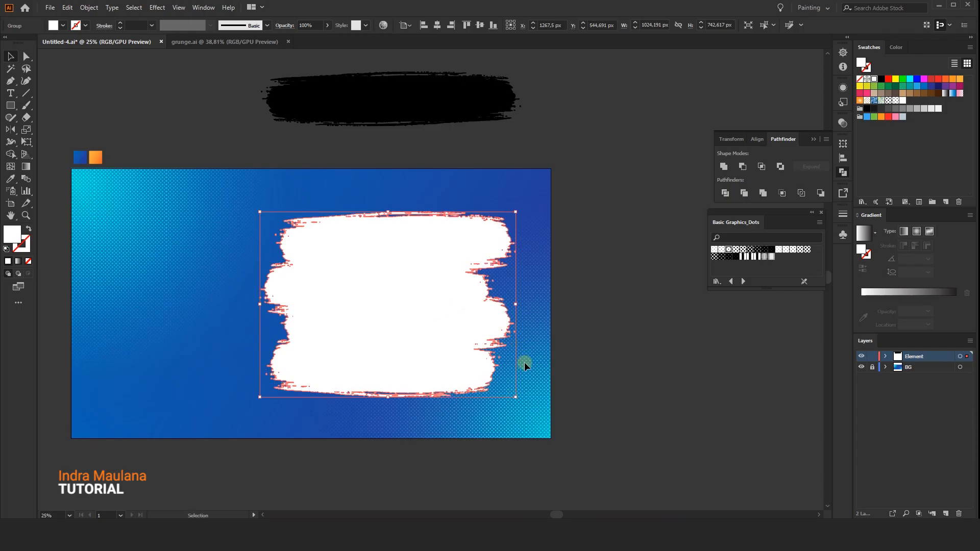
drag(518, 398, 520, 401)
click(587, 387)
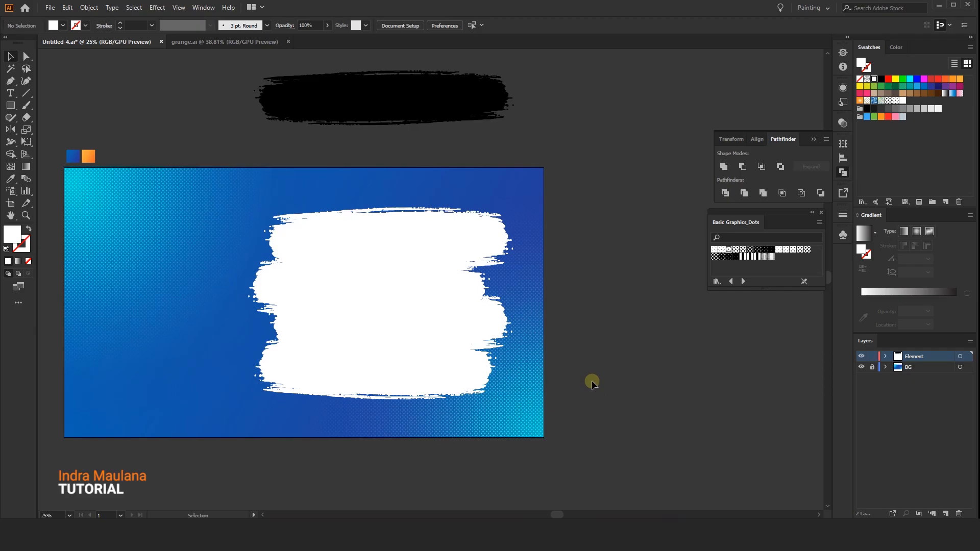
Duplicate the black brush stroke above the artboard onto the white shape's top edge and arrange the copy behind the white shape.
click(470, 107)
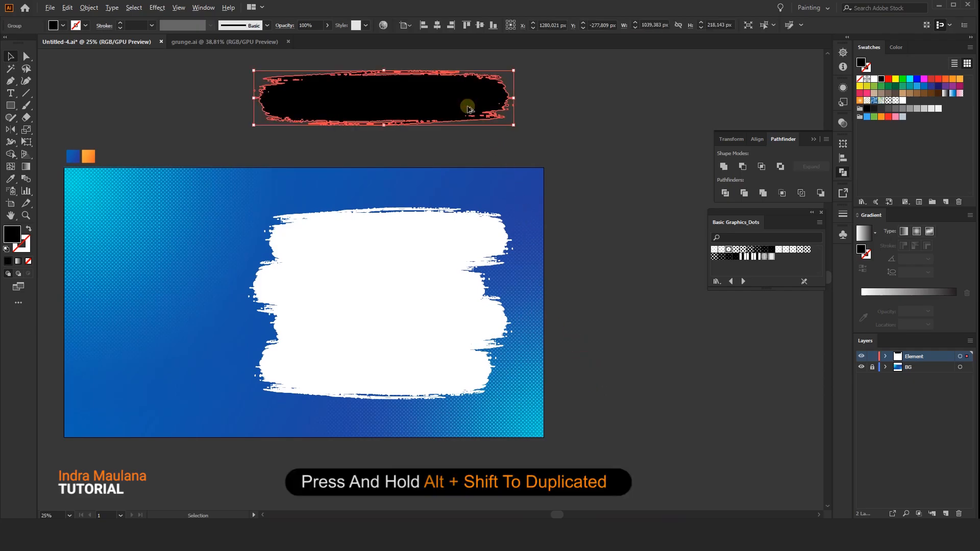
drag(467, 109, 462, 212)
right_click(451, 197)
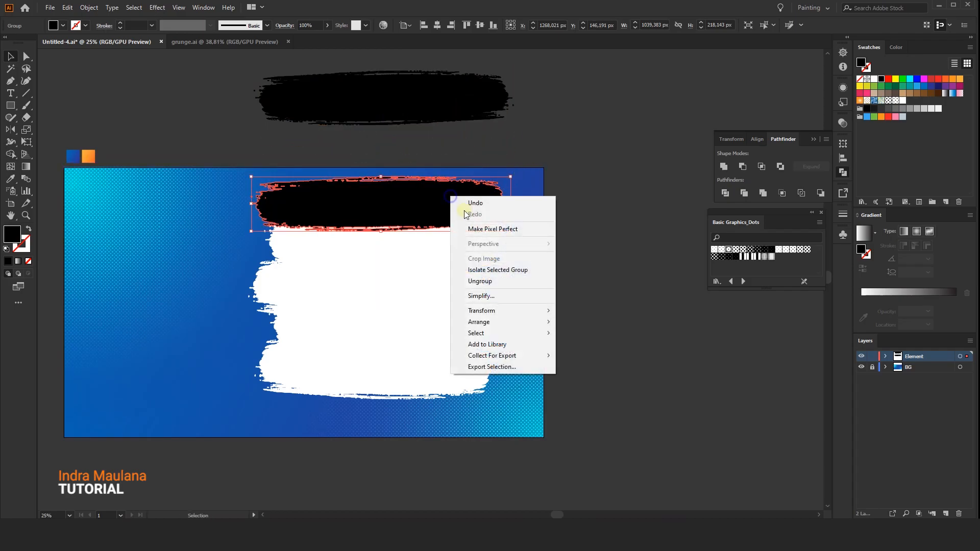
mouse_move(505, 321)
click(599, 350)
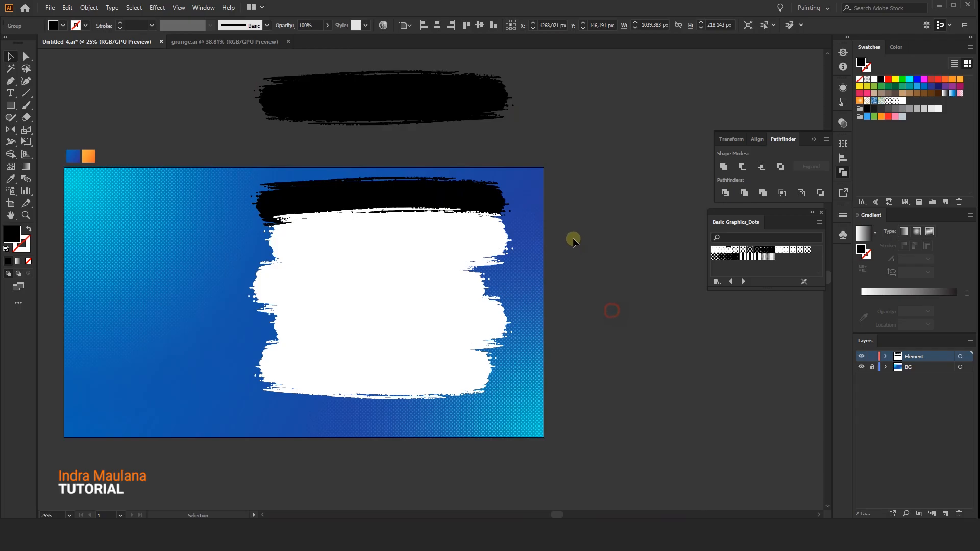
click(573, 239)
Apply the orange gradient of the sample square above the artboard to the stroke behind the white shape, using the Eyedropper.
click(469, 195)
click(12, 180)
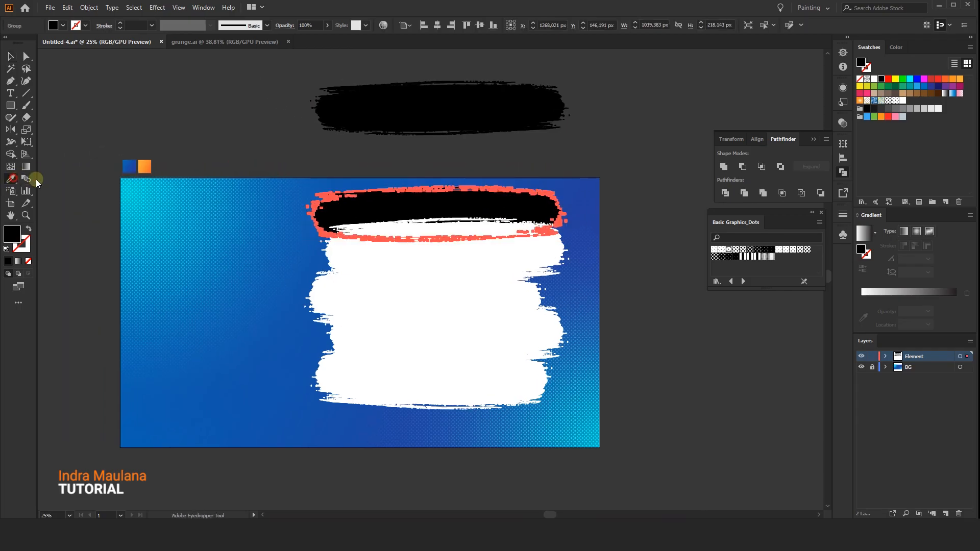
click(140, 168)
click(8, 55)
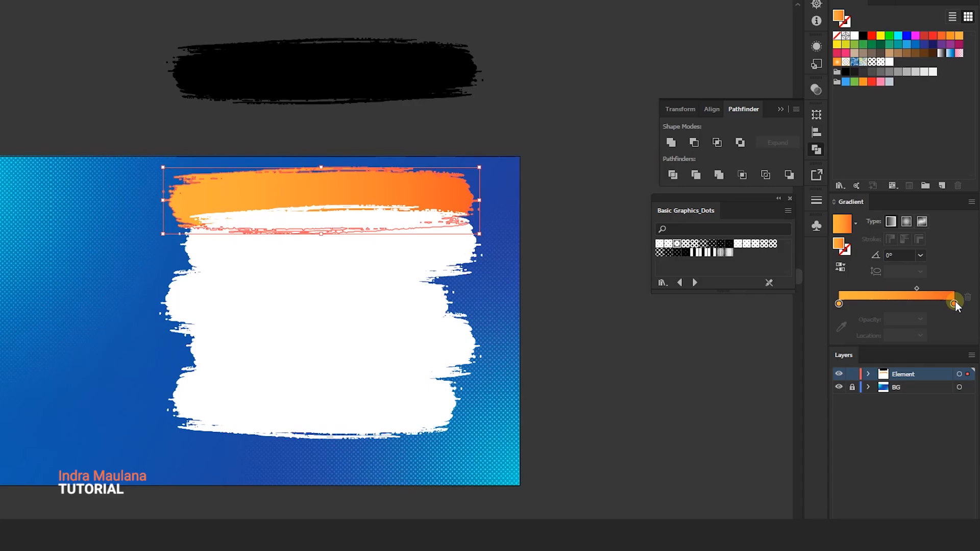
Examine the hex color codes of both stops of the orange gradient.
double_click(954, 304)
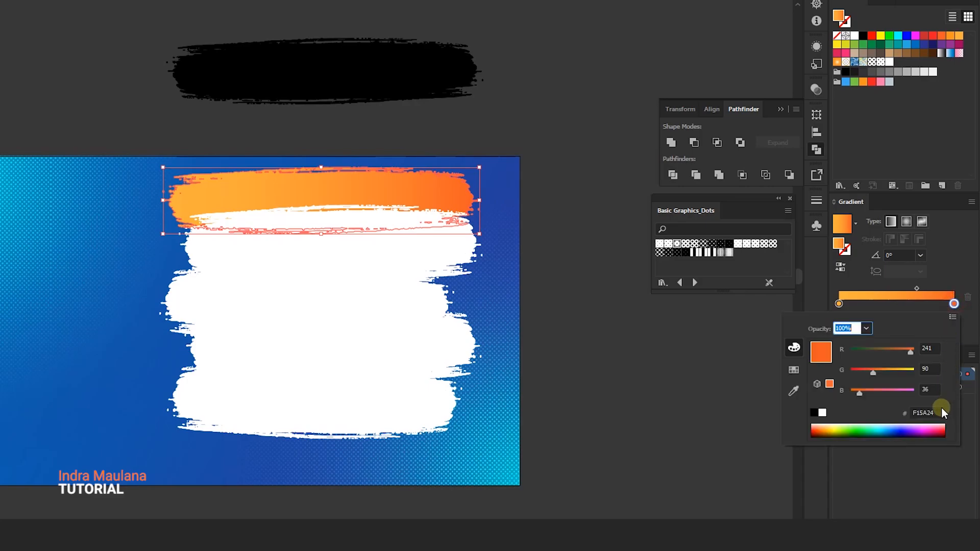
click(936, 408)
double_click(838, 304)
drag(941, 412, 908, 411)
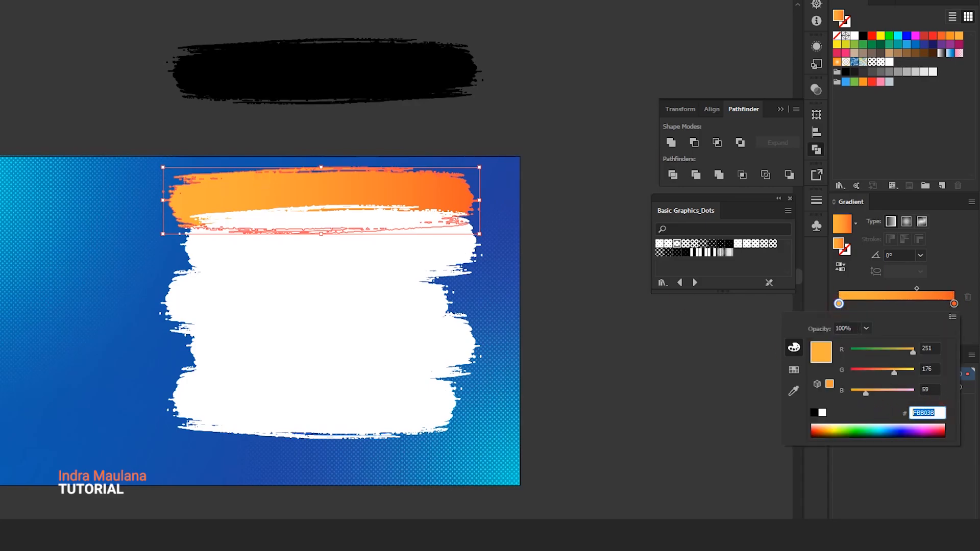
click(26, 114)
click(55, 124)
click(373, 179)
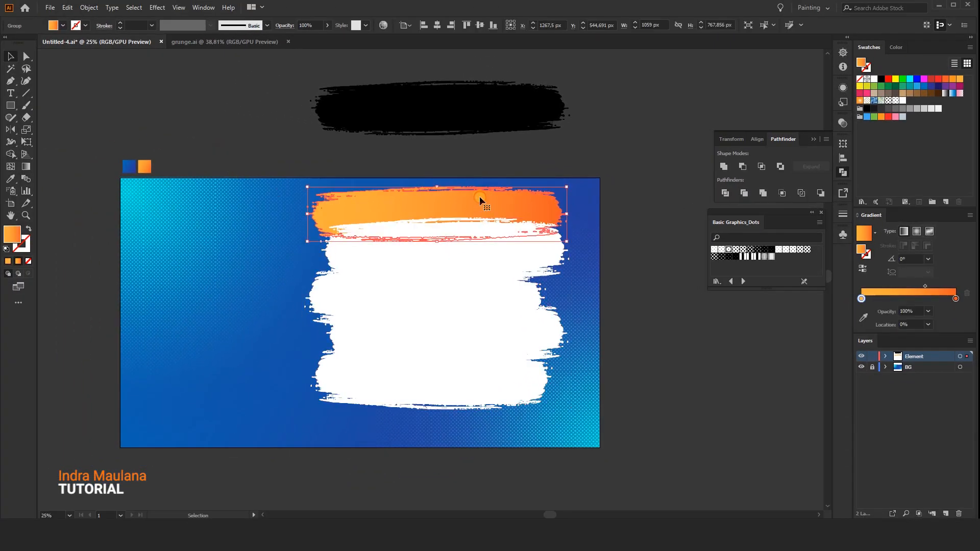
Reverse the stroke's gradient and set the opacity of its left color stop to 0%.
click(866, 268)
click(928, 312)
click(936, 323)
click(701, 349)
Widen the orange gradient stroke to about 1052 px at its right end and move it down by 27 px.
scroll(606, 261, up, 1)
click(500, 232)
scroll(525, 245, up, 1)
mouse_move(547, 247)
mouse_down()
mouse_move(503, 250)
mouse_move(540, 248)
mouse_up()
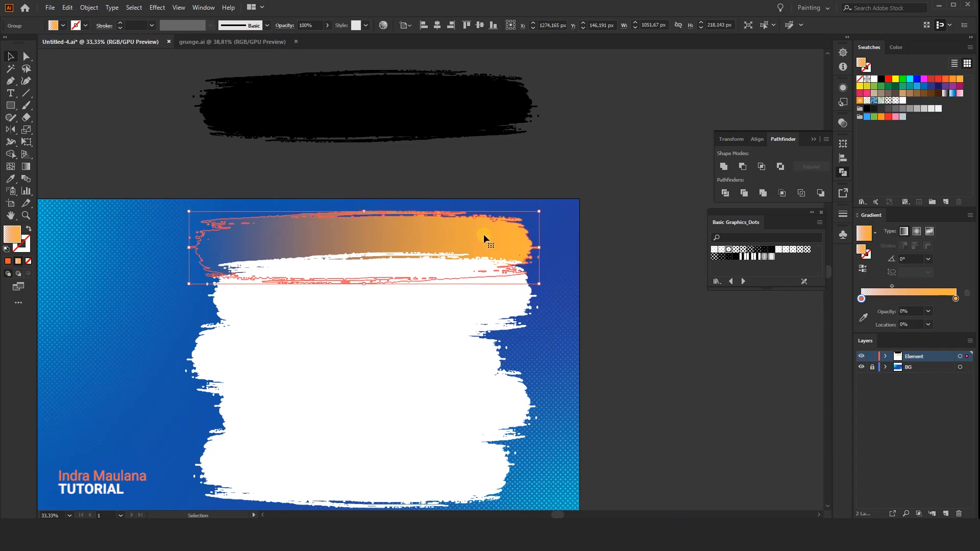
drag(480, 228, 480, 237)
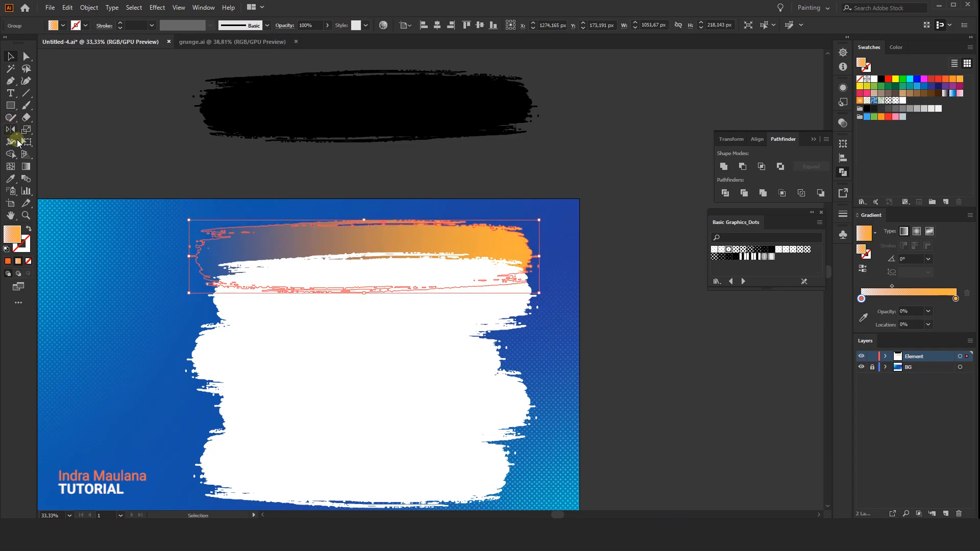
Shift the midpoint of the orange stroke's gradient to a location of about 53.57%.
click(25, 167)
key(v)
drag(889, 288, 913, 290)
click(118, 114)
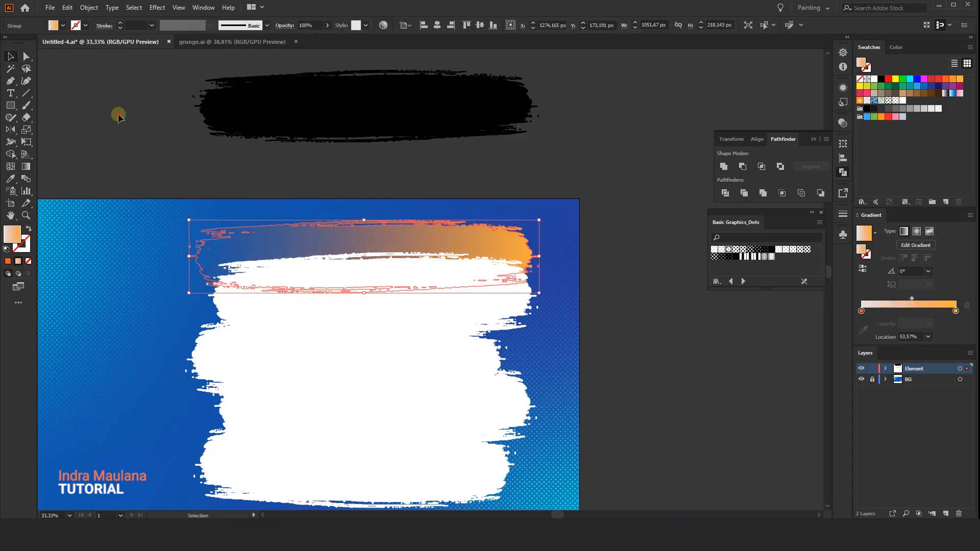
Duplicate the orange gradient stroke to the white shape's lower-left edge, about 170 px left and 754 px down.
drag(269, 203, 237, 182)
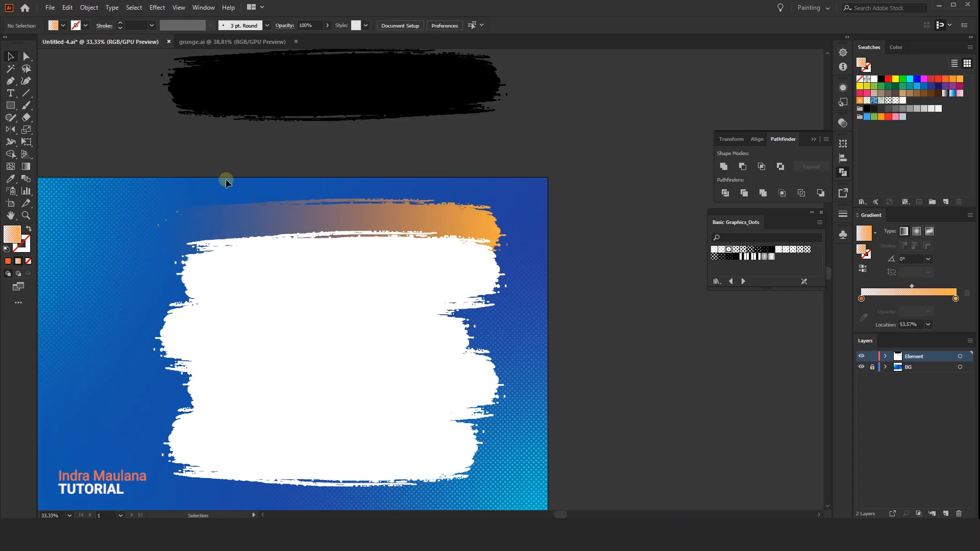
click(405, 207)
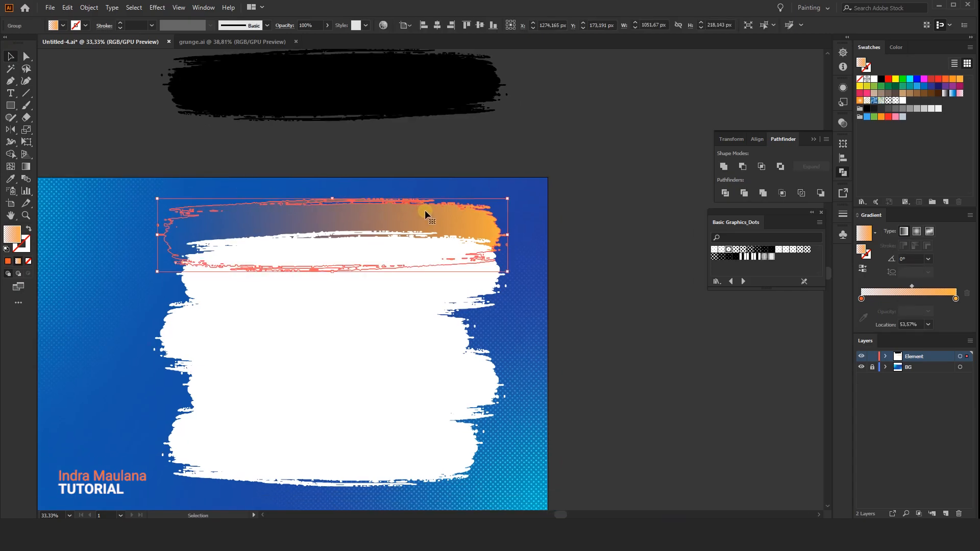
click(624, 248)
drag(624, 248, 613, 206)
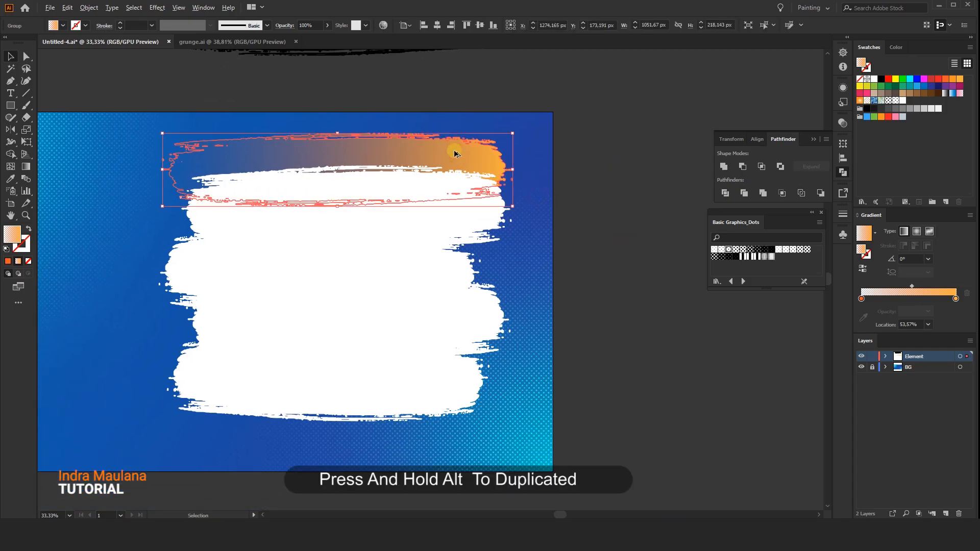
drag(454, 153, 397, 403)
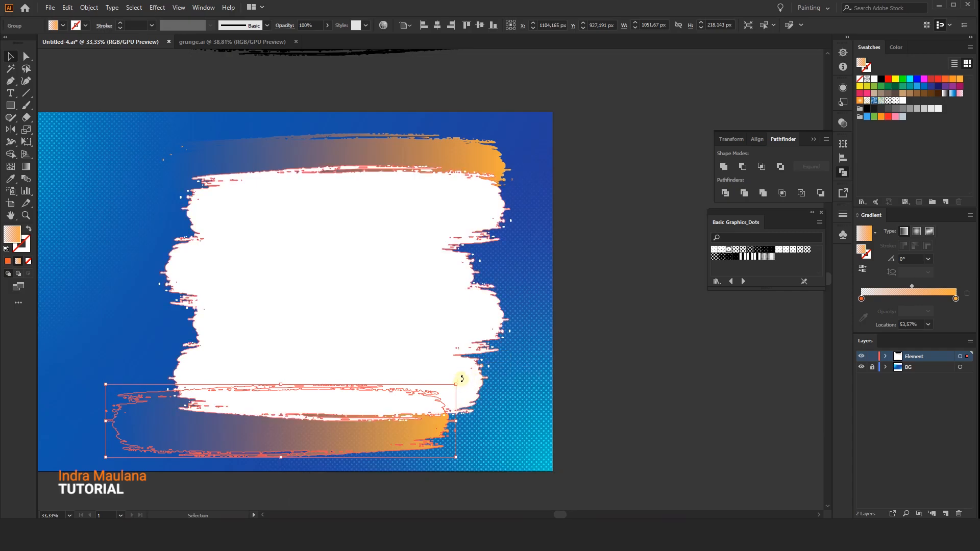
Rotate the duplicated orange stroke by 180° and shift it about 29 px right and 34 px up along the white shape's lower-left edge.
mouse_move(461, 378)
mouse_down()
mouse_move(240, 435)
mouse_move(136, 429)
mouse_up()
click(127, 324)
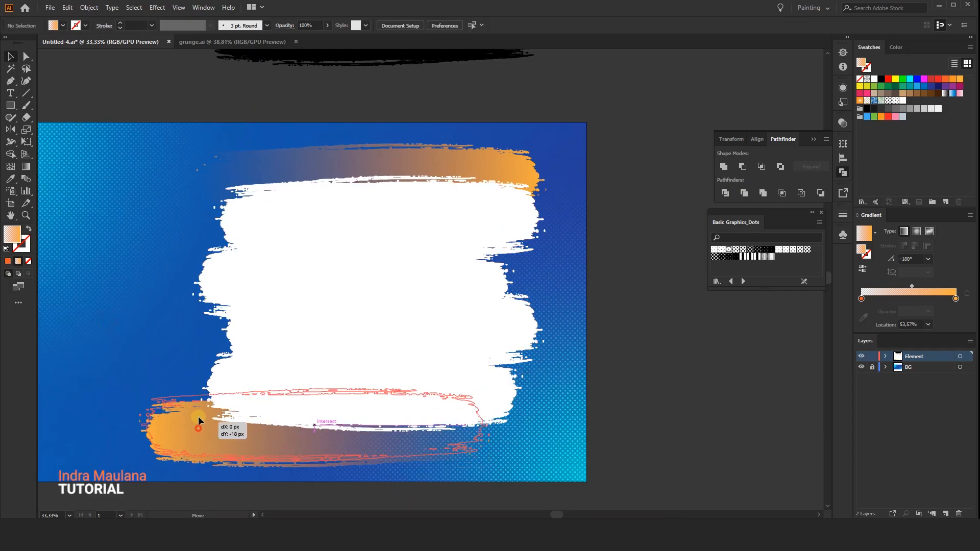
mouse_move(198, 418)
mouse_down()
mouse_move(187, 406)
mouse_move(194, 413)
mouse_up()
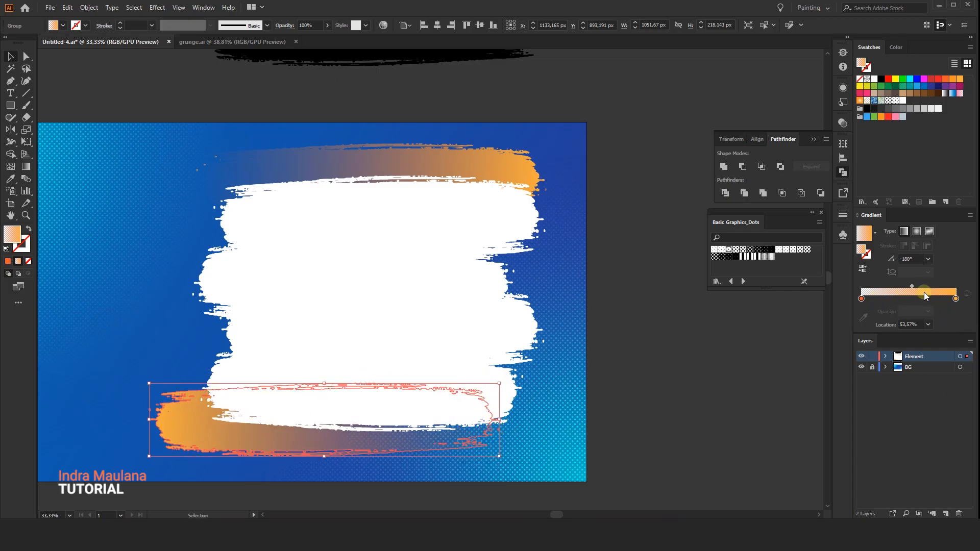
Set the lower stroke's transparent gradient stop to about 43.92% and midpoint to about 47.75%, and move the stroke 12 px left and 18 px up.
mouse_move(921, 286)
mouse_down()
mouse_move(903, 301)
mouse_move(926, 287)
mouse_up()
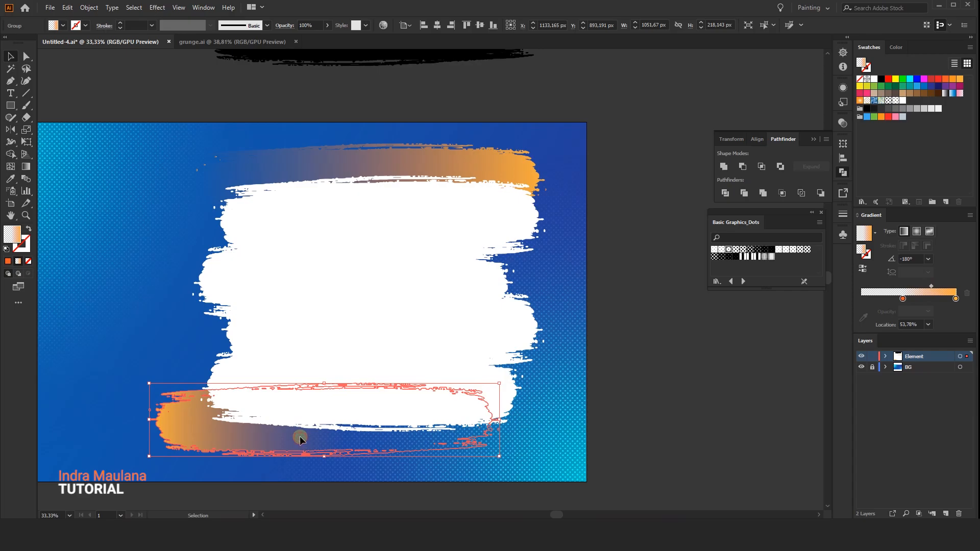
drag(299, 435, 250, 432)
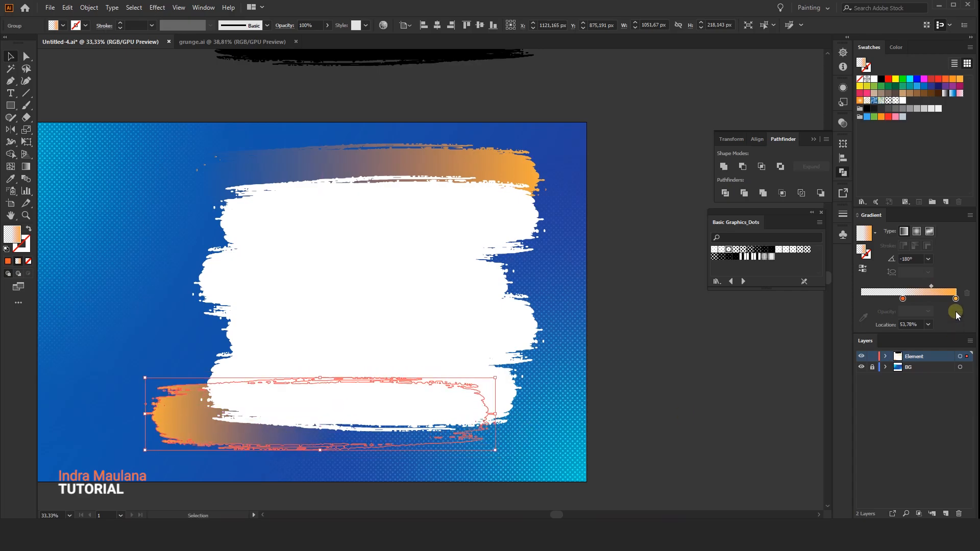
drag(949, 301, 926, 287)
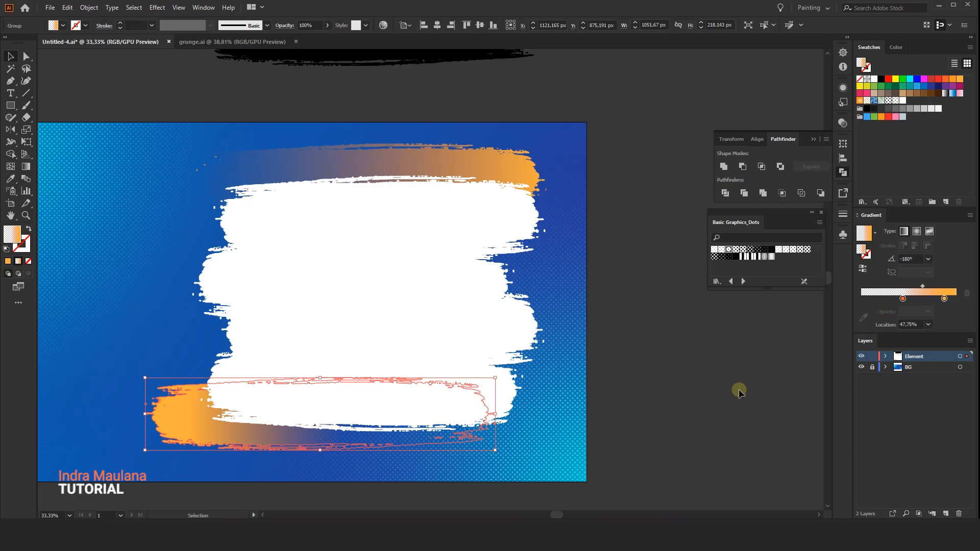
click(681, 396)
Move the upper orange stroke about 61 px right and 6 px down, and set its gradient midpoint to about 63.29%.
drag(519, 168, 540, 170)
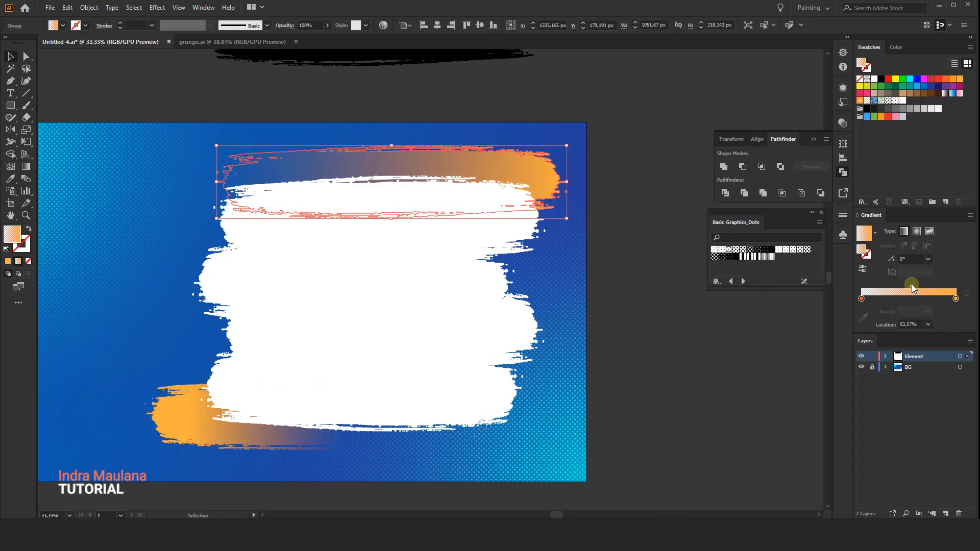
drag(911, 286, 899, 286)
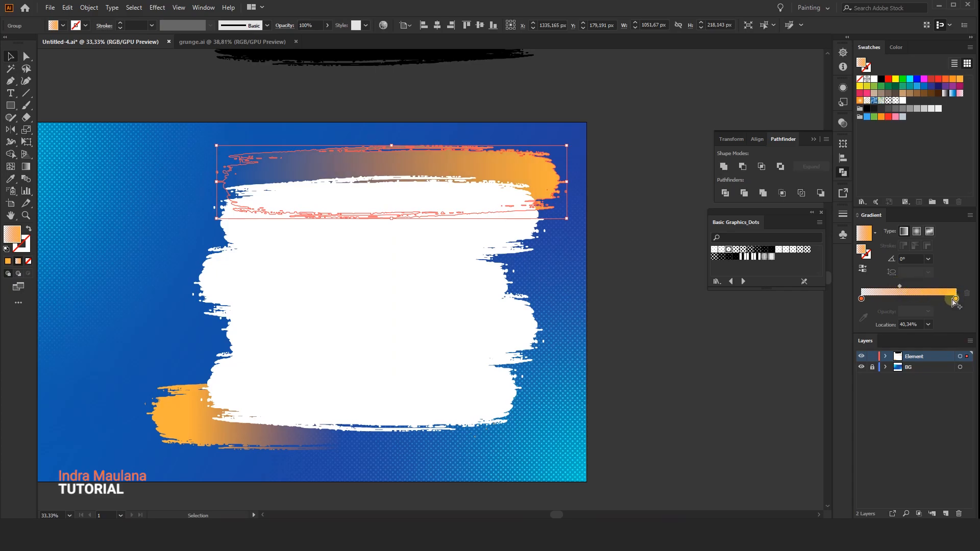
drag(896, 286, 915, 286)
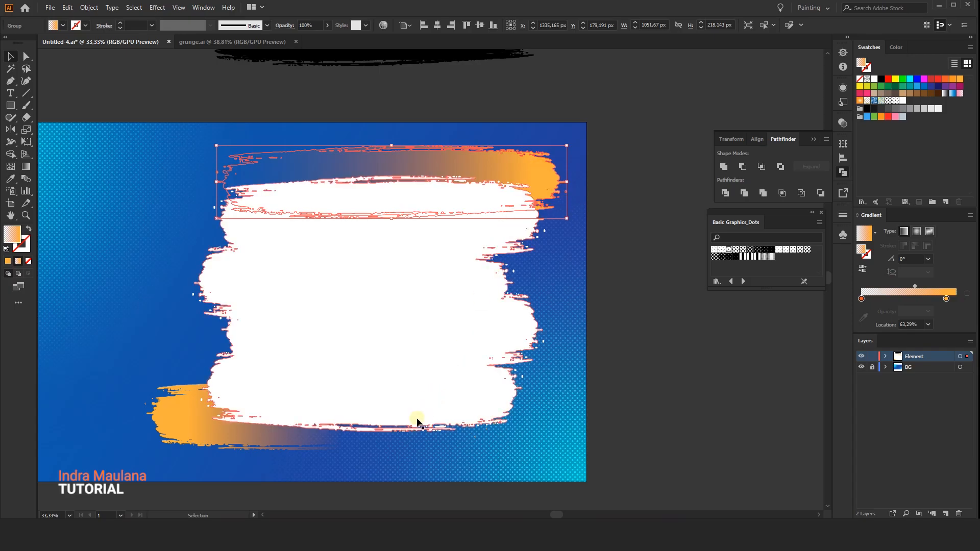
click(414, 452)
scroll(174, 321, down, 2)
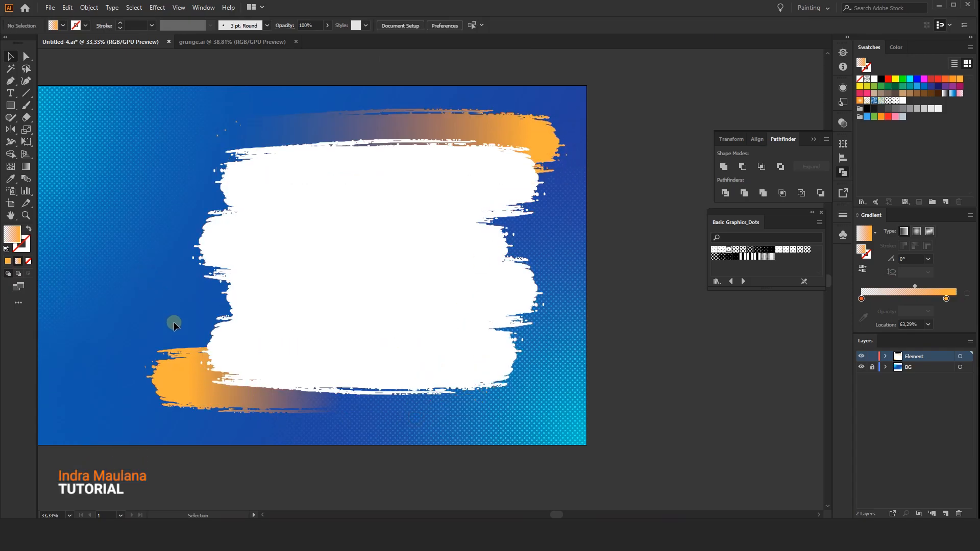
scroll(173, 322, down, 1)
scroll(173, 321, up, 1)
Draw a circle about 1034 px in diameter over the white brush shape with the Ellipse tool.
click(15, 106)
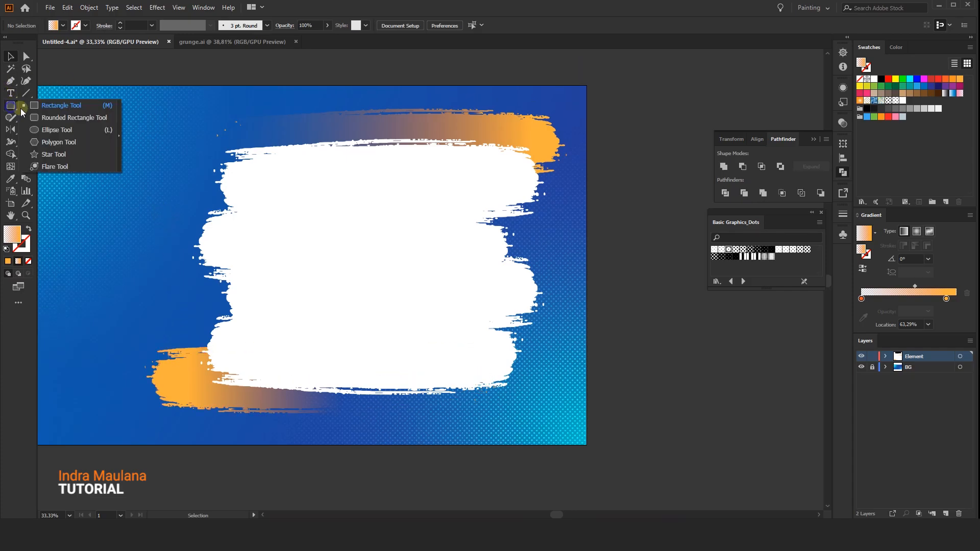
click(49, 129)
drag(339, 244, 309, 220)
drag(383, 252, 554, 372)
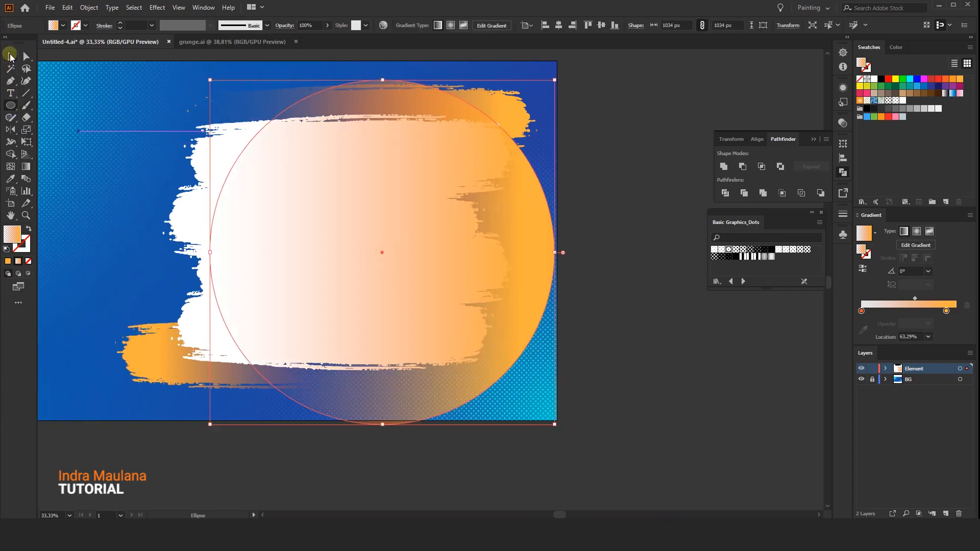
Fill the circle with a reversed radial White, Black gradient and change its center color stop to dark blue.
click(876, 234)
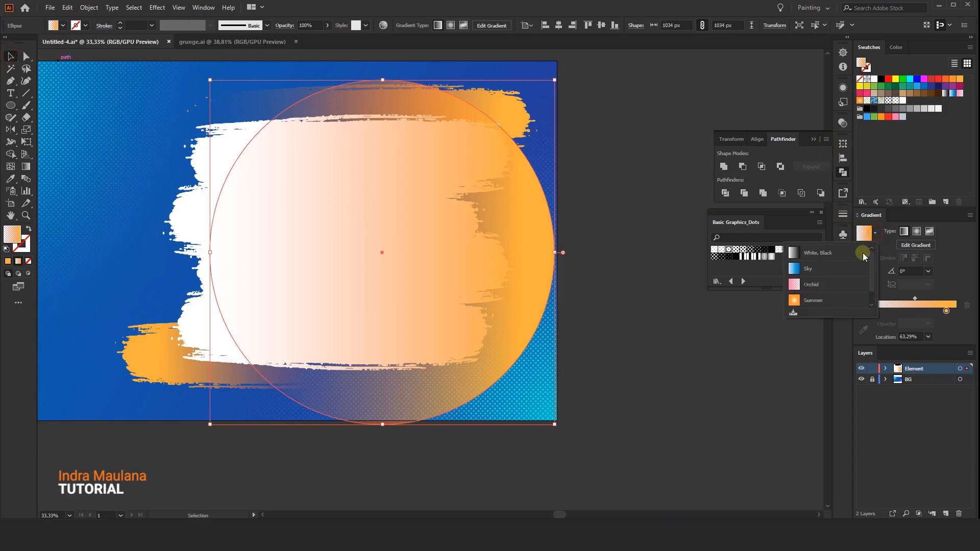
click(826, 252)
click(916, 231)
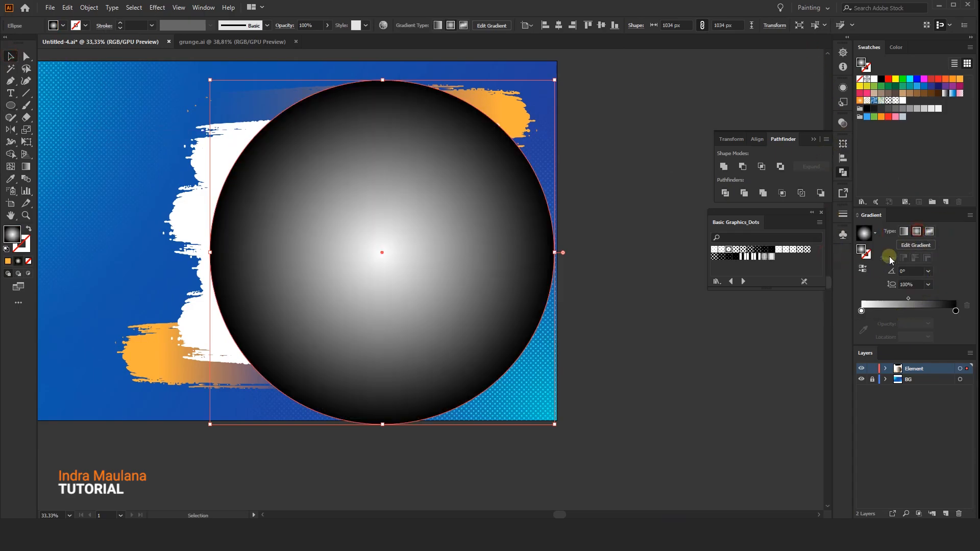
click(864, 269)
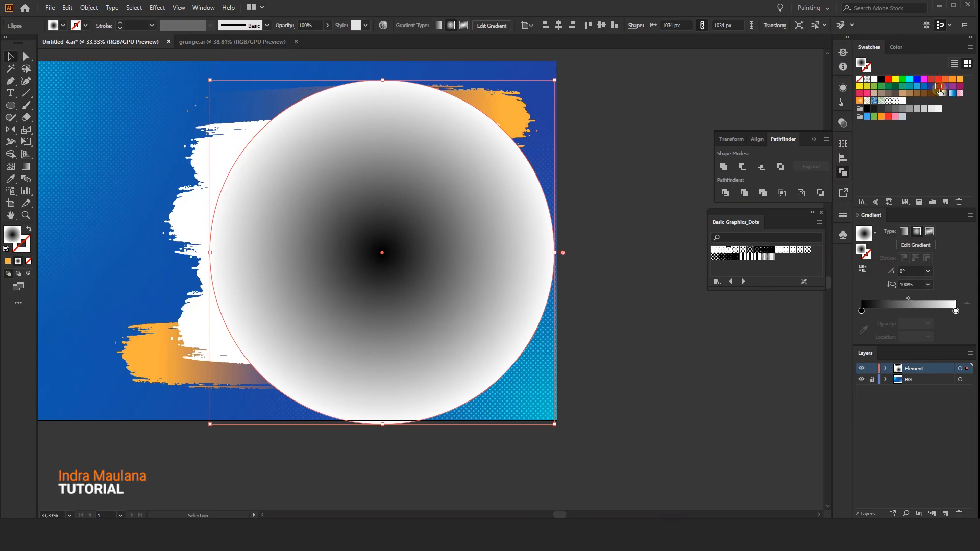
drag(858, 313, 860, 311)
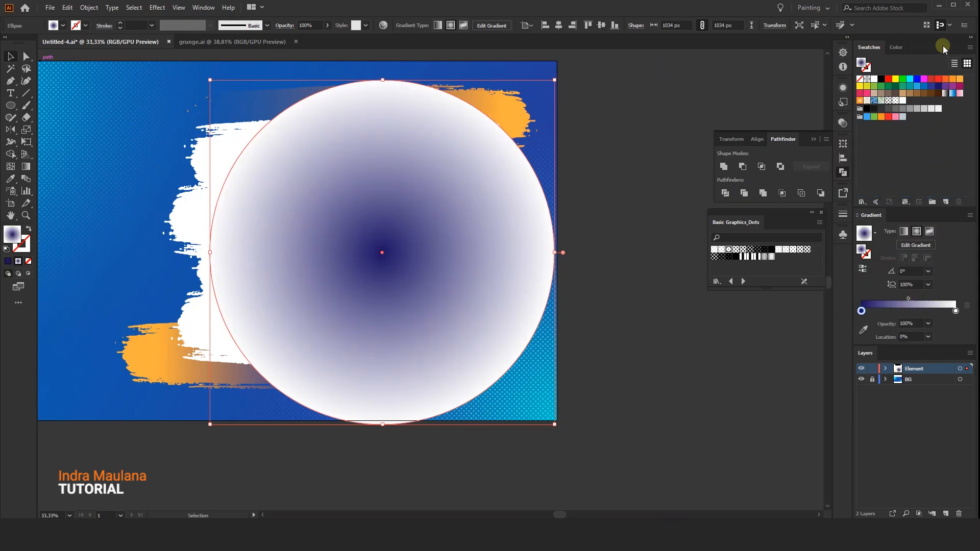
Set the gradient circle's blending mode to Multiply.
click(842, 124)
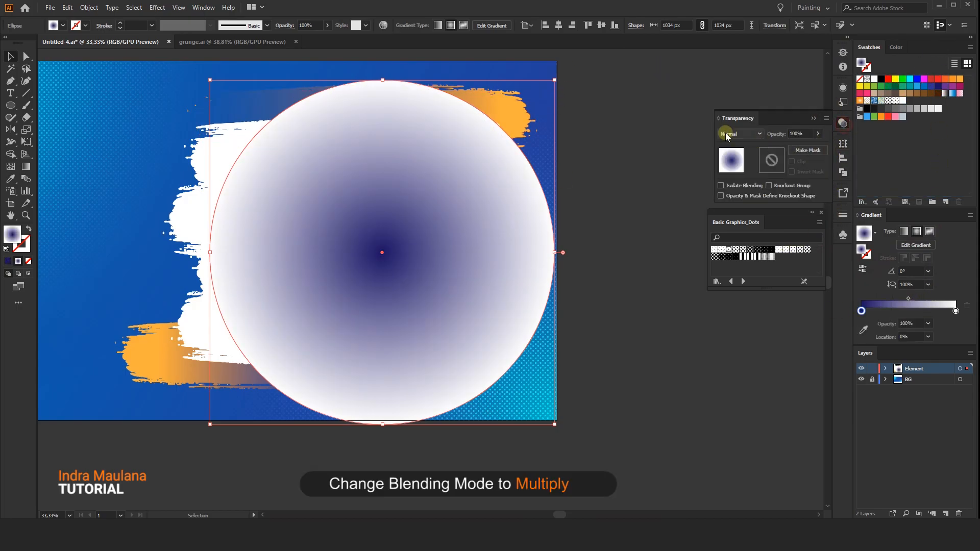
click(729, 133)
click(738, 170)
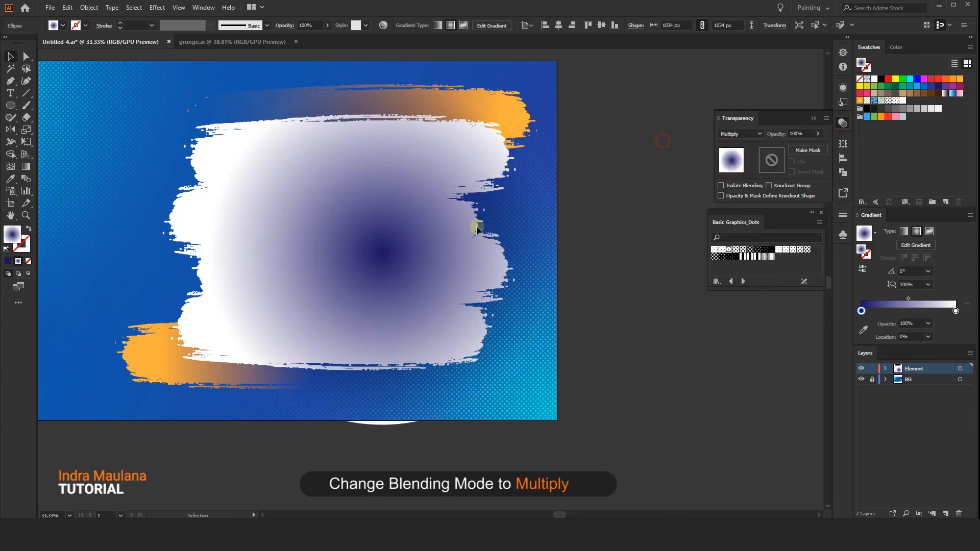
Send the circle to the back behind the brush shapes and move it slightly down and right.
right_click(444, 250)
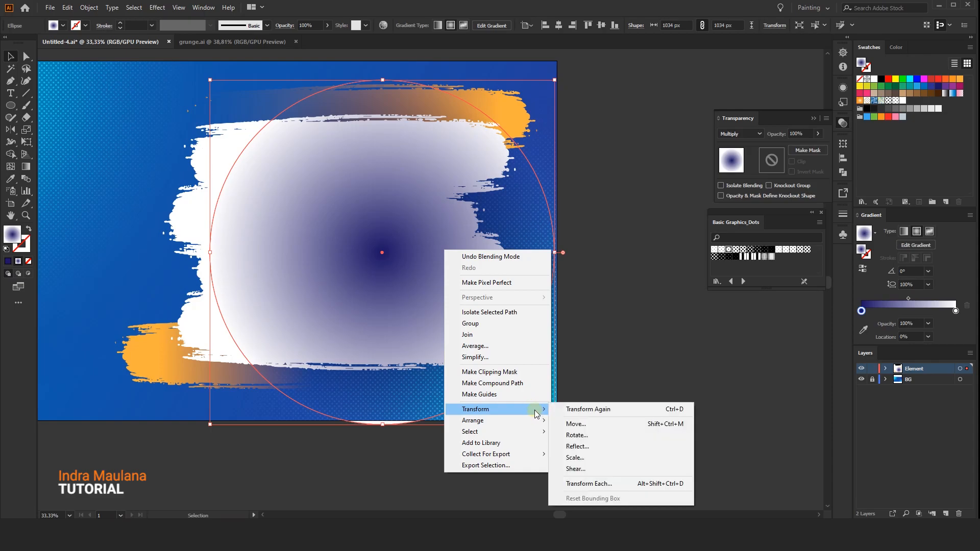
mouse_move(540, 419)
click(570, 454)
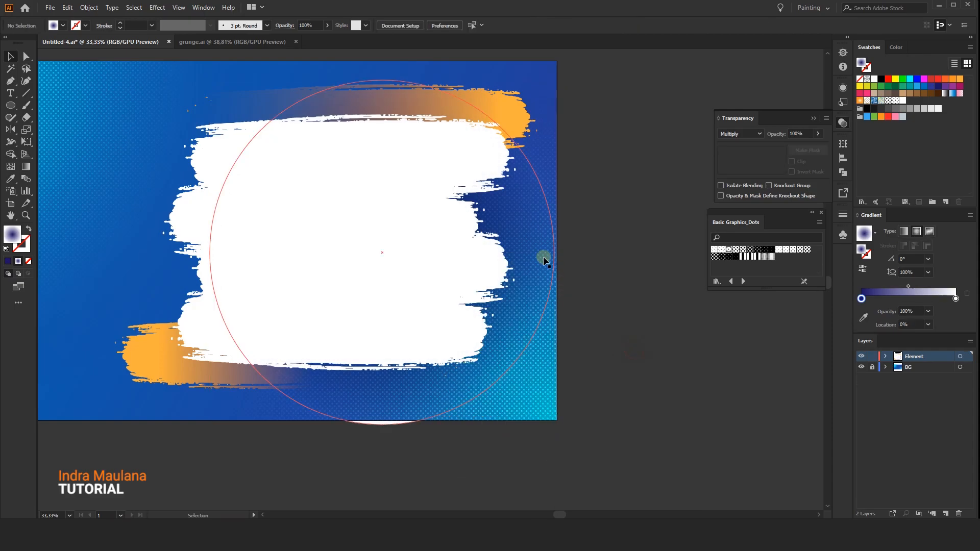
drag(530, 245, 531, 252)
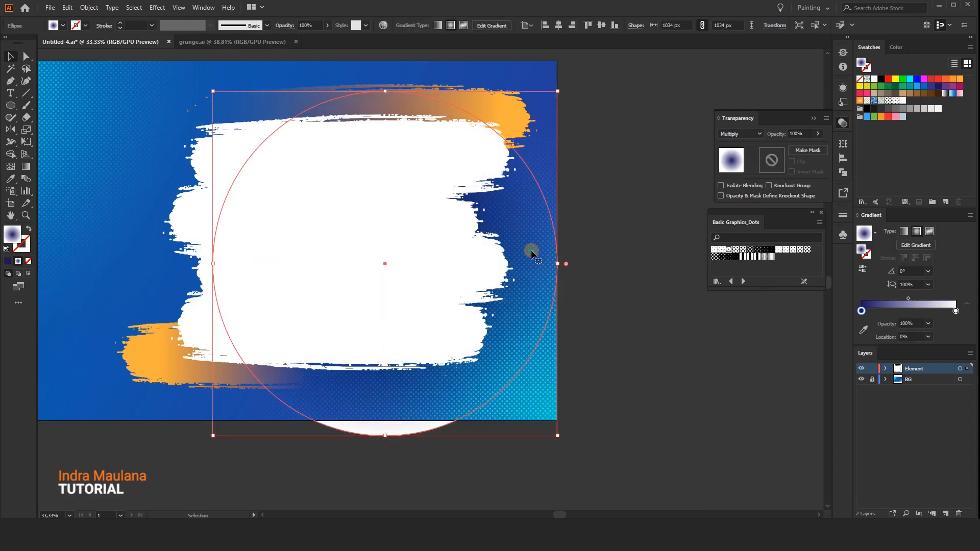
Shrink the circle's radial gradient inside its outline and shift the gradient center slightly down.
click(25, 167)
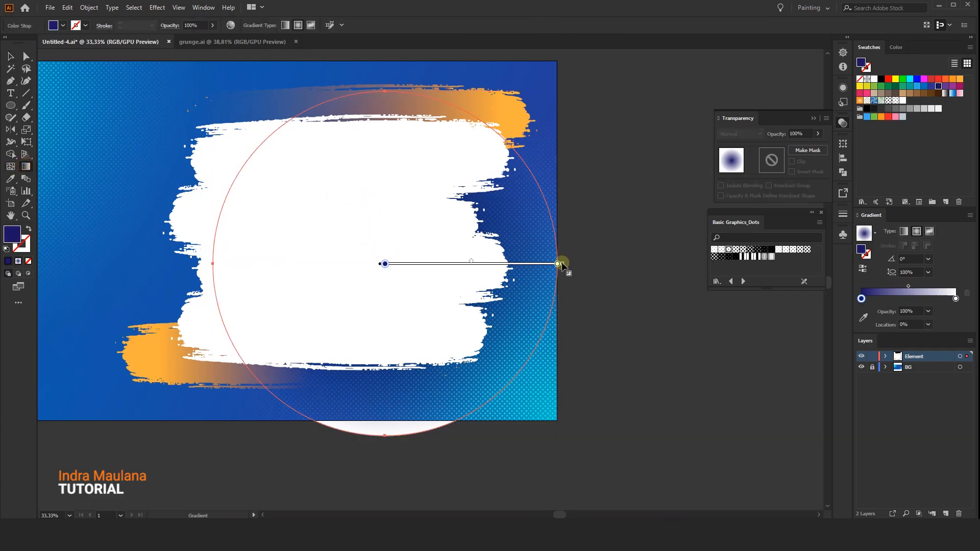
drag(555, 263, 535, 264)
mouse_move(471, 264)
mouse_down()
mouse_move(481, 286)
mouse_move(470, 274)
mouse_up()
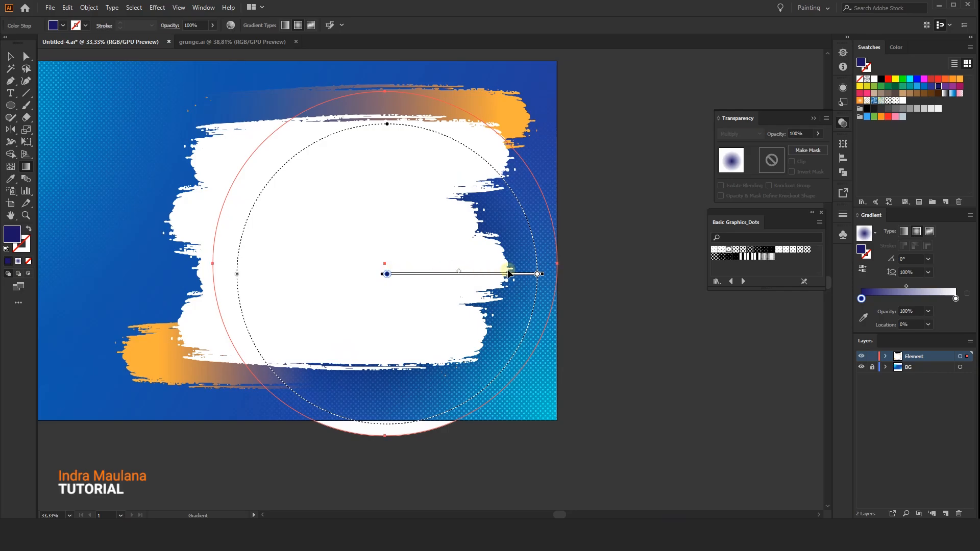
click(12, 56)
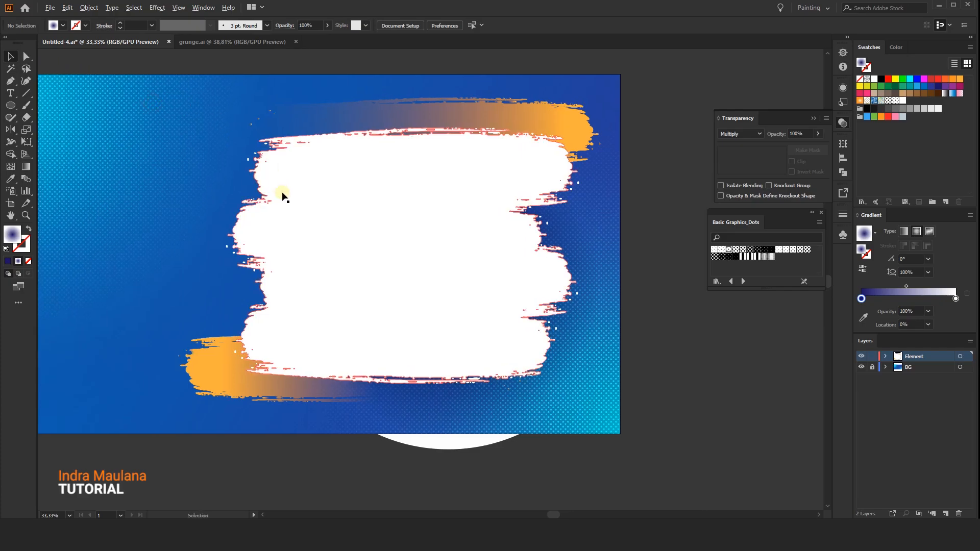
Turn the upper orange gradient stroke into a compound path.
scroll(282, 193, down, 1)
scroll(229, 110, up, 2)
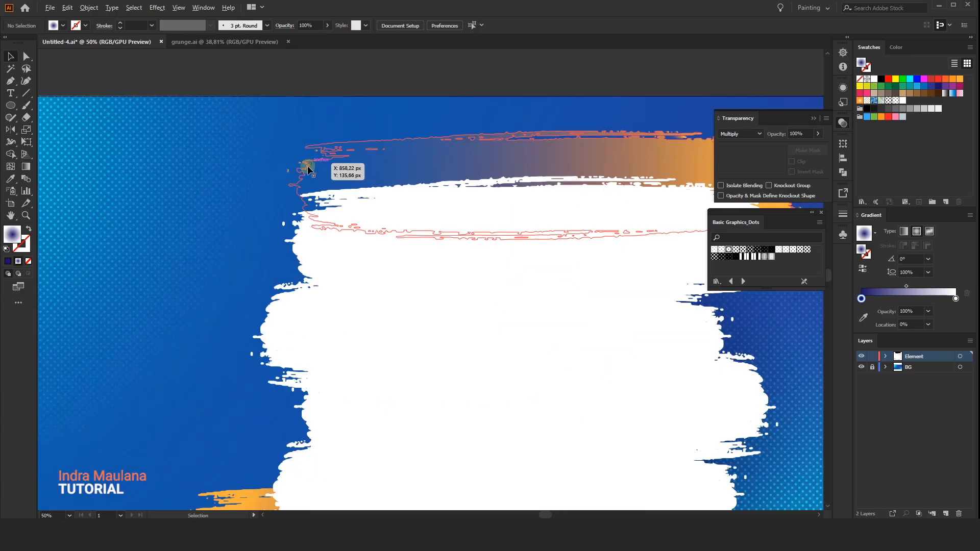
scroll(300, 166, up, 4)
click(354, 167)
scroll(308, 152, down, 4)
drag(373, 152, 190, 113)
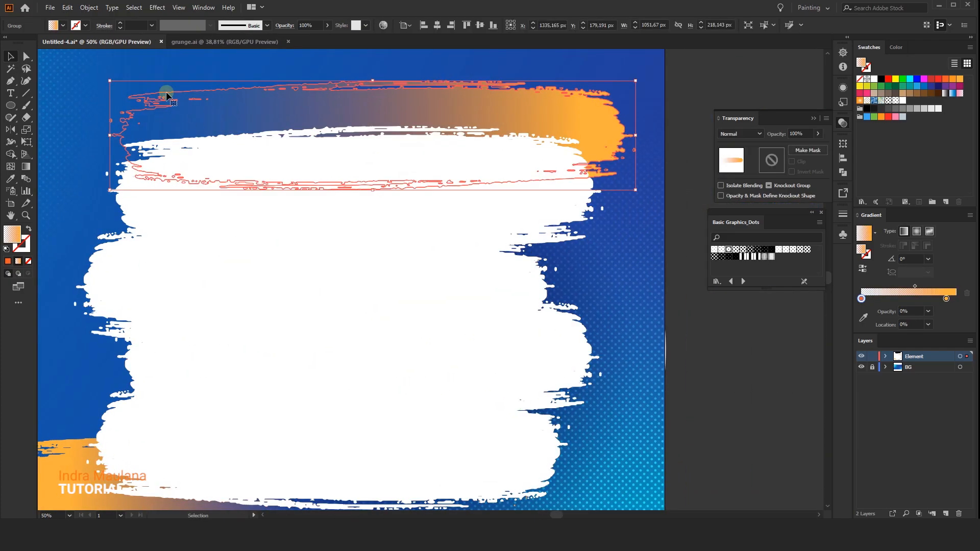
click(88, 8)
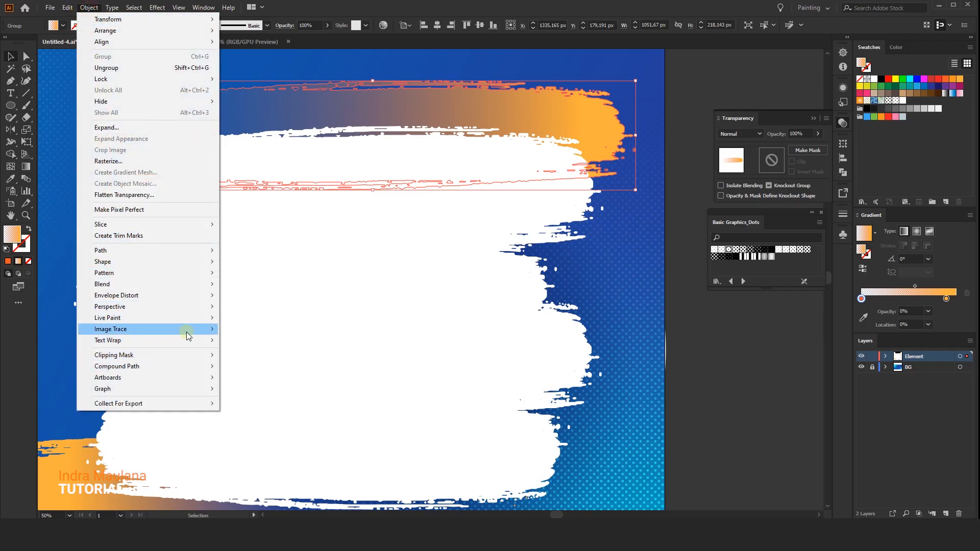
mouse_move(187, 367)
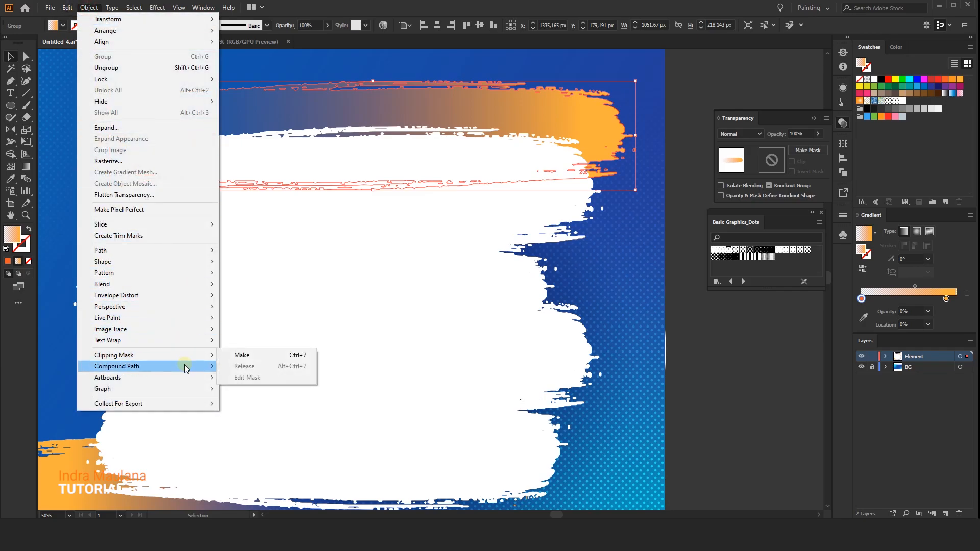
click(241, 367)
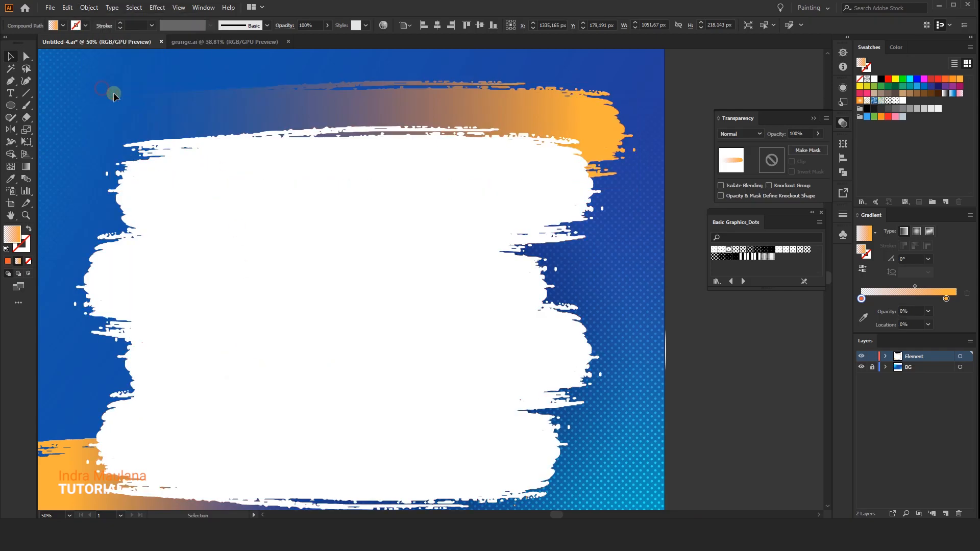
click(105, 89)
Turn the lower orange stroke into a compound path and reverse its gradient.
scroll(376, 157, down, 3)
click(173, 412)
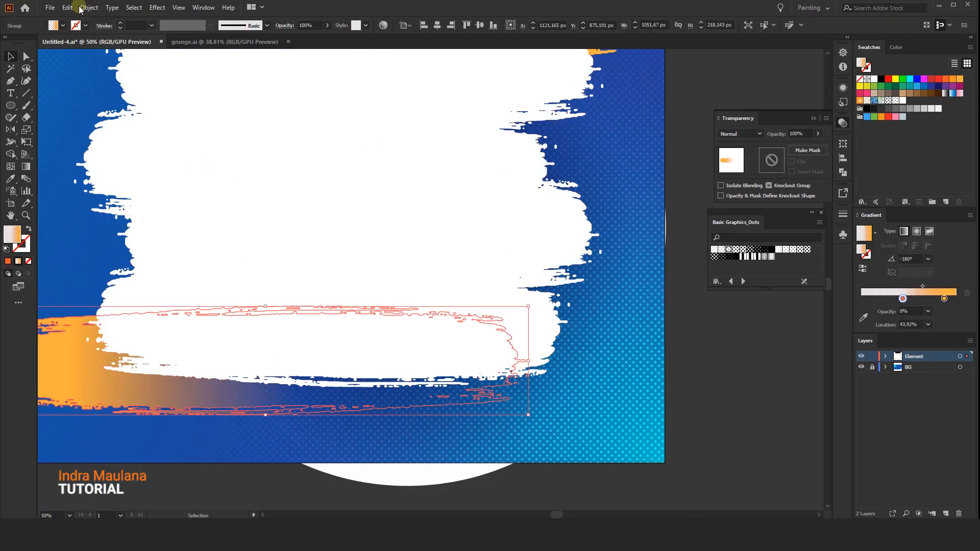
click(88, 7)
mouse_move(142, 369)
click(228, 368)
click(228, 445)
click(212, 390)
click(862, 269)
click(570, 410)
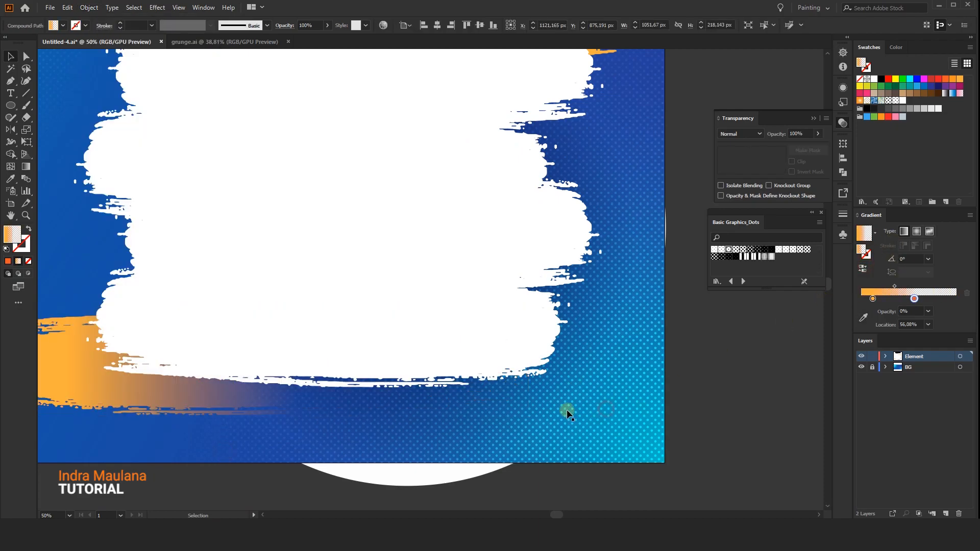
Turn the large white brush shape into a compound path.
scroll(606, 327, up, 2)
scroll(608, 322, down, 2)
scroll(636, 347, up, 2)
click(459, 305)
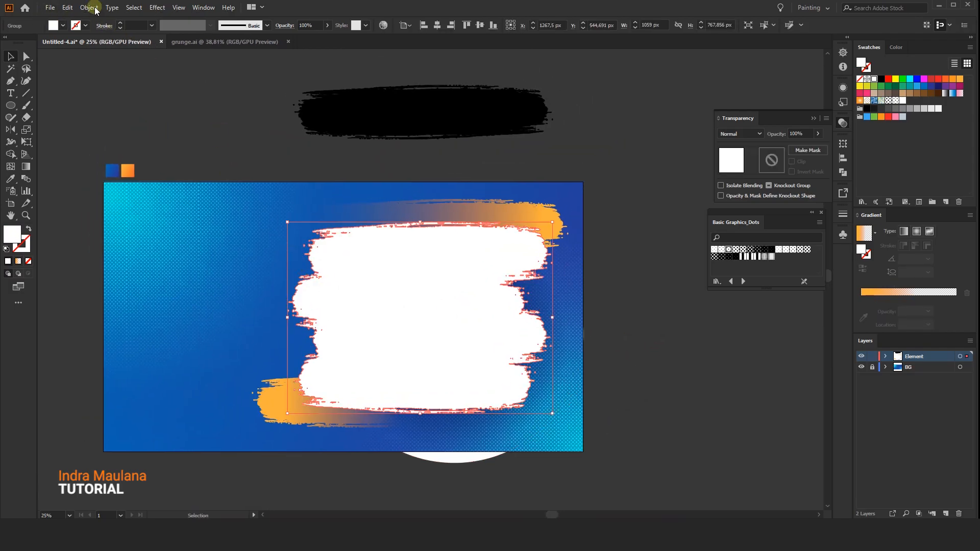
click(97, 6)
mouse_move(140, 360)
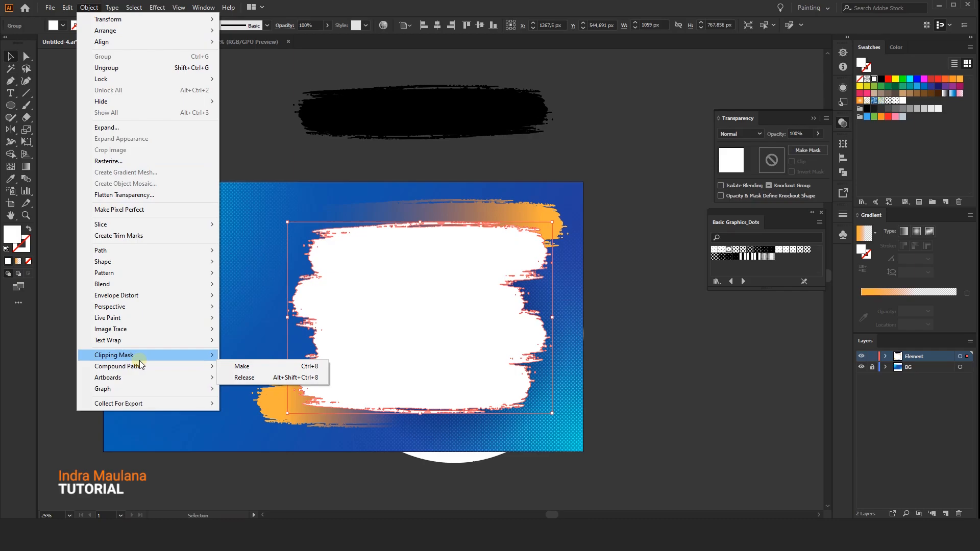
click(234, 366)
click(213, 287)
click(375, 292)
click(267, 253)
drag(382, 299, 348, 288)
click(352, 287)
click(190, 218)
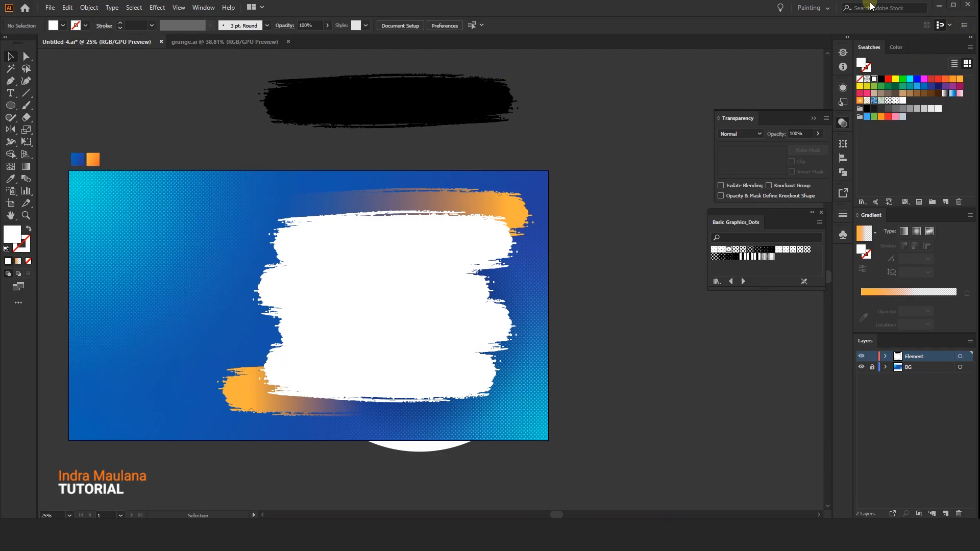
Place the linked image Yellow.jpg over the white brush shape at about 1482 × 988 px.
click(51, 7)
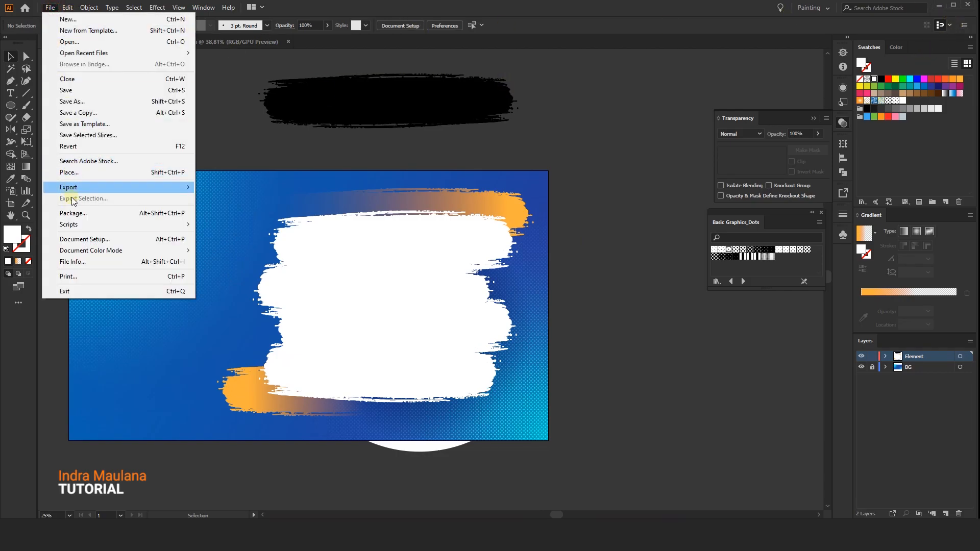
click(68, 173)
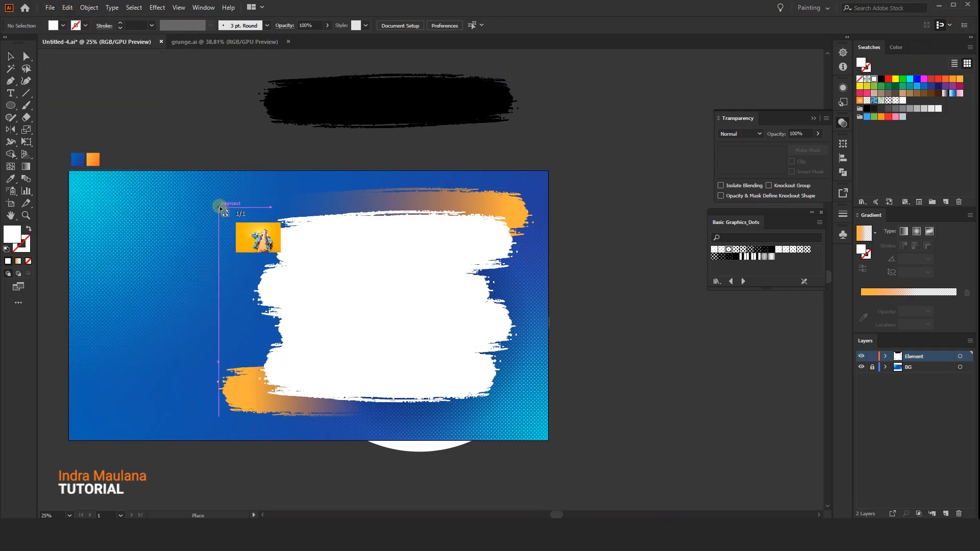
drag(210, 188, 619, 427)
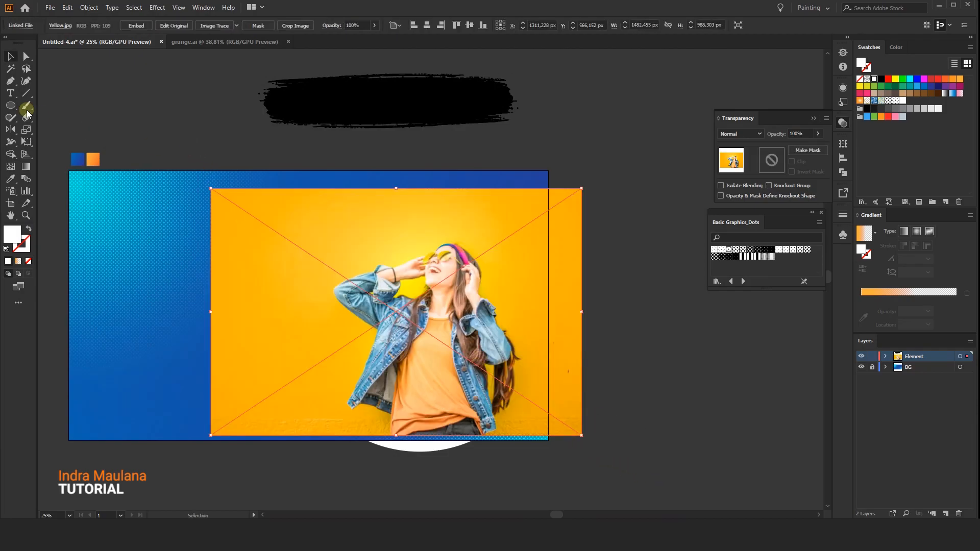
Send the photo behind the white brush shape and clip it to that shape with a clipping mask.
key(ctrl+shift+[)
key(ctrl+shift+])
right_click(327, 246)
mouse_move(368, 331)
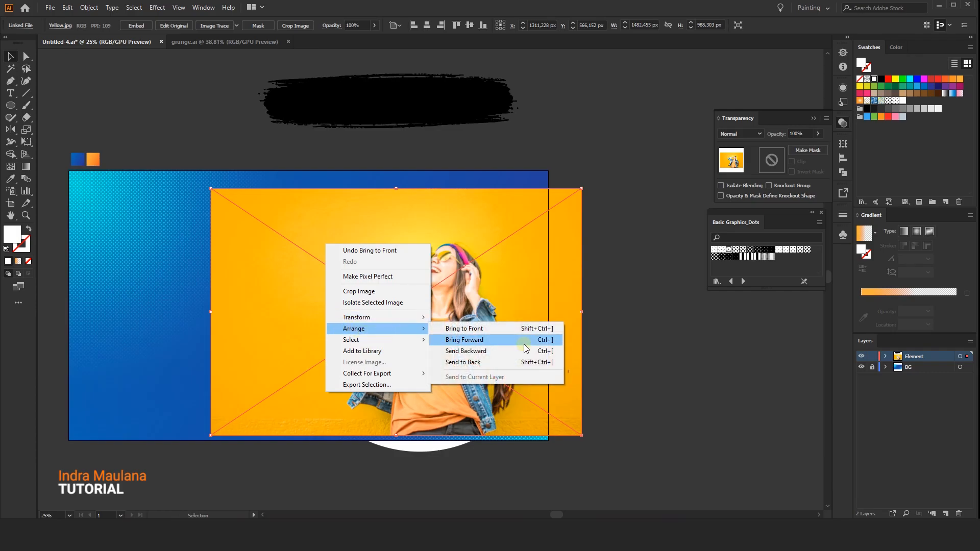
click(462, 361)
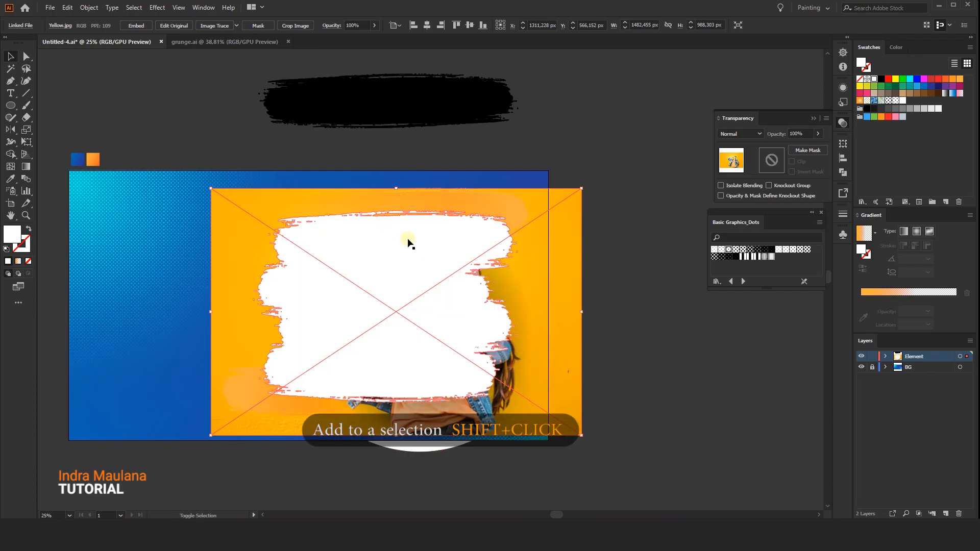
shift+click(396, 248)
right_click(389, 239)
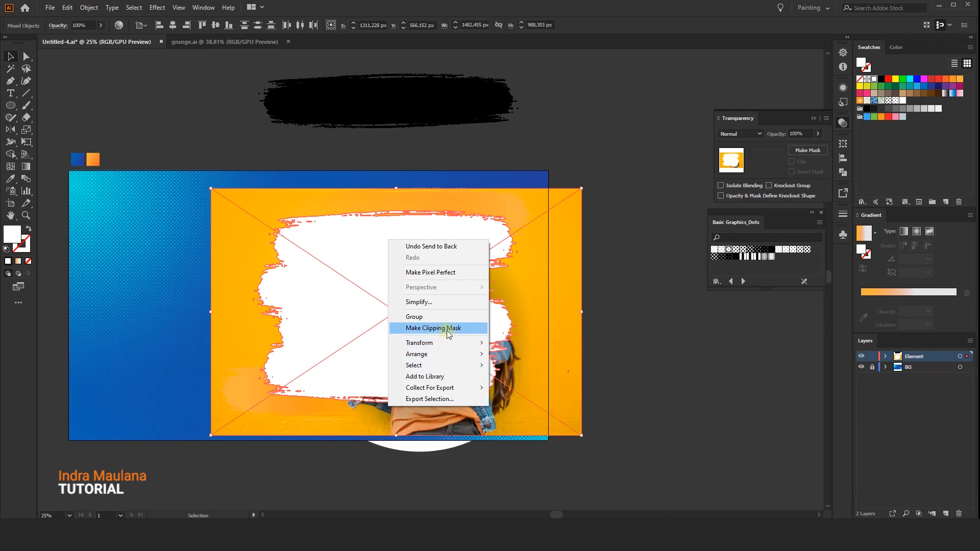
click(446, 329)
click(541, 278)
Isolate the clip group, then scale the photo inside to about 1196 × 797 px and reposition it within the brush shape.
right_click(393, 283)
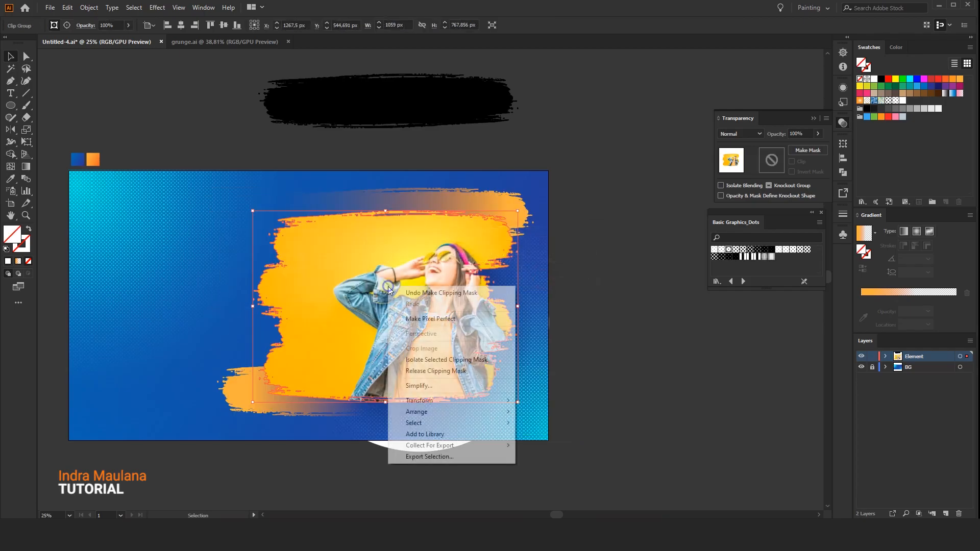
click(439, 360)
drag(419, 275, 397, 257)
drag(560, 171, 535, 185)
drag(359, 262, 358, 271)
drag(535, 195, 515, 208)
drag(218, 209, 219, 209)
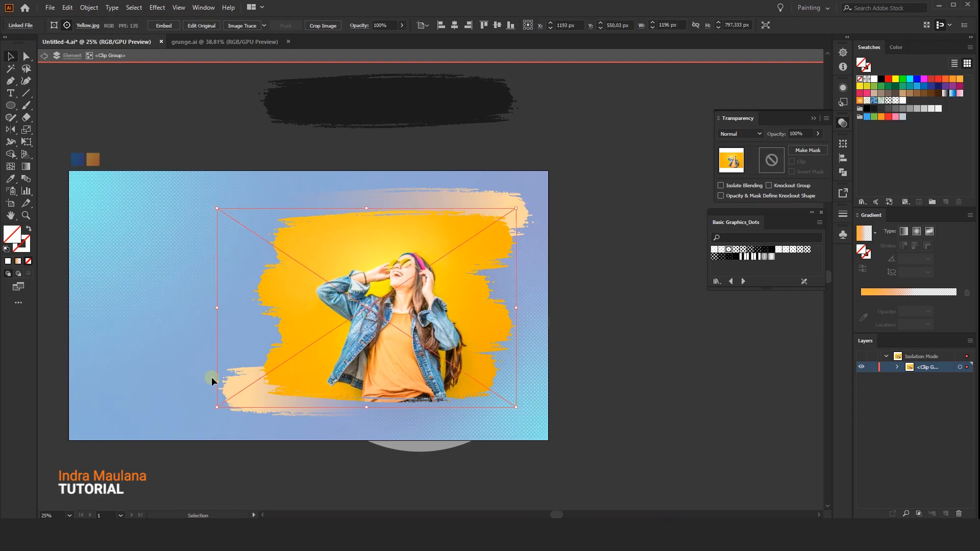
key(shift+Left)
key(shift+Left)
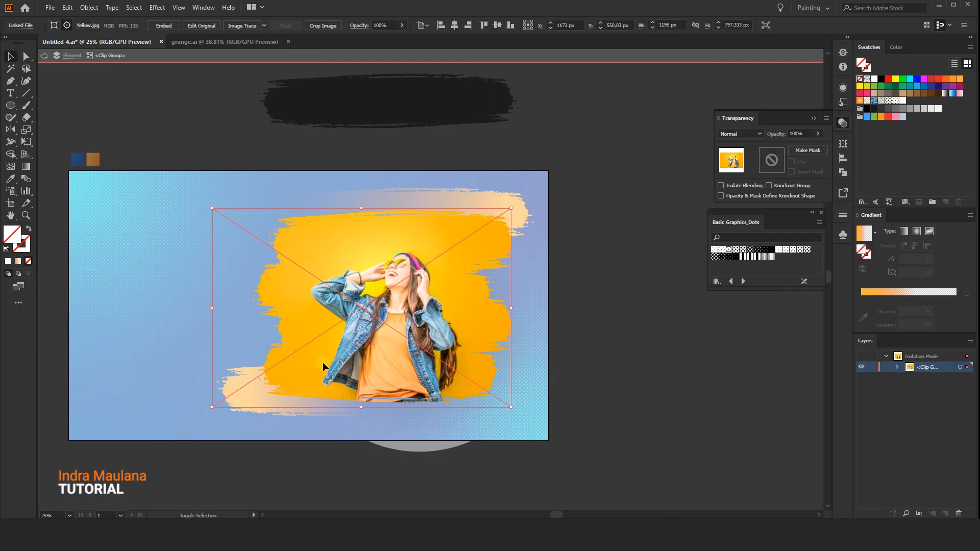
key(shift+Right)
key(shift+Right)
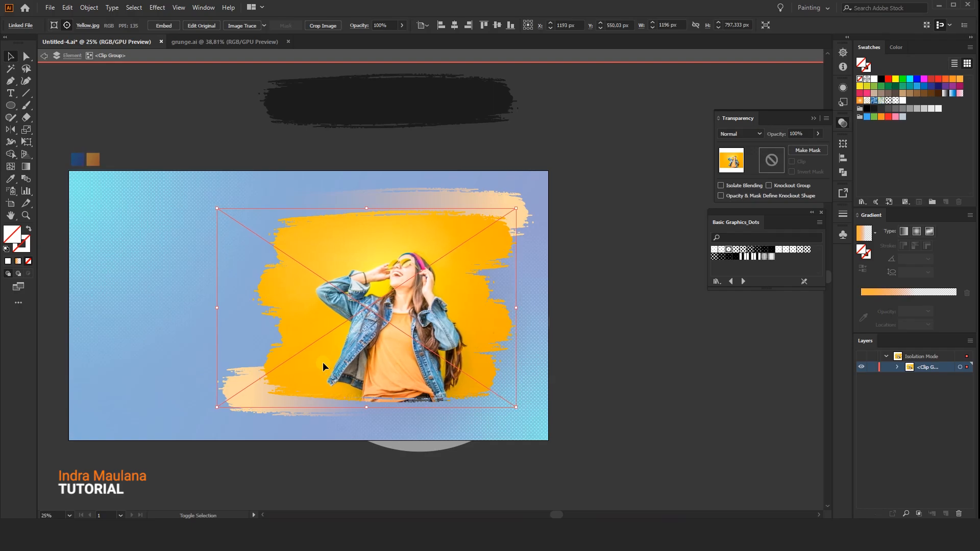
click(436, 56)
scroll(214, 205, up, 3)
click(329, 183)
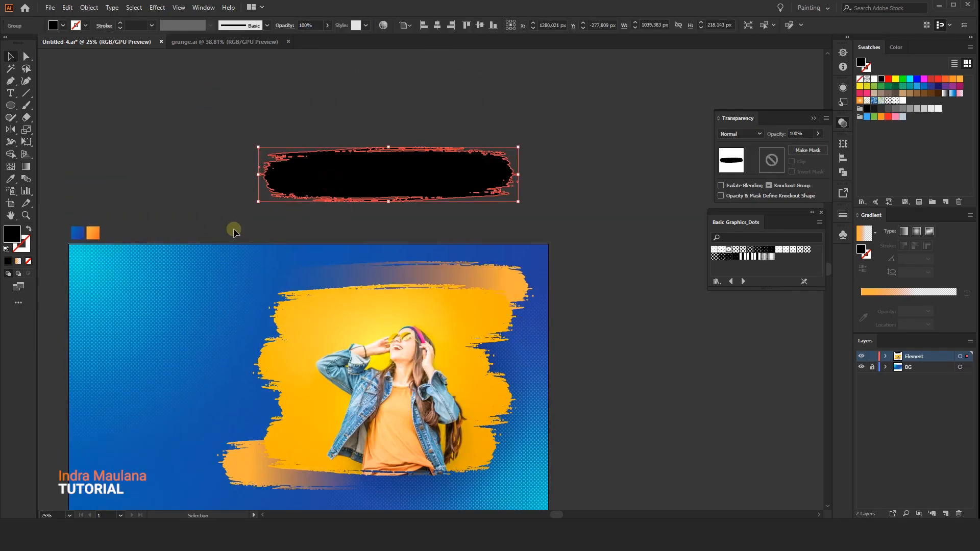
click(517, 109)
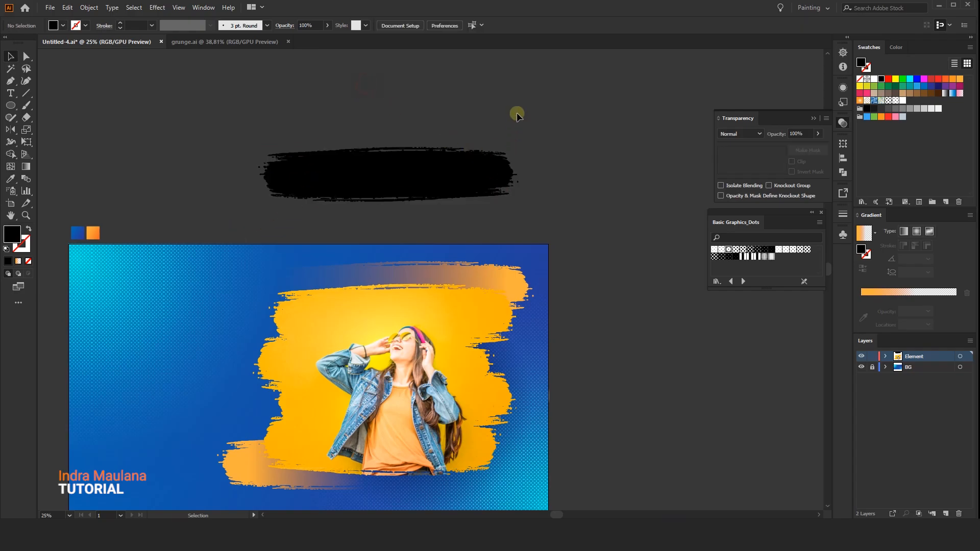
scroll(509, 144, left, 2)
click(508, 145)
scroll(477, 153, down, 1)
scroll(476, 153, left, 1)
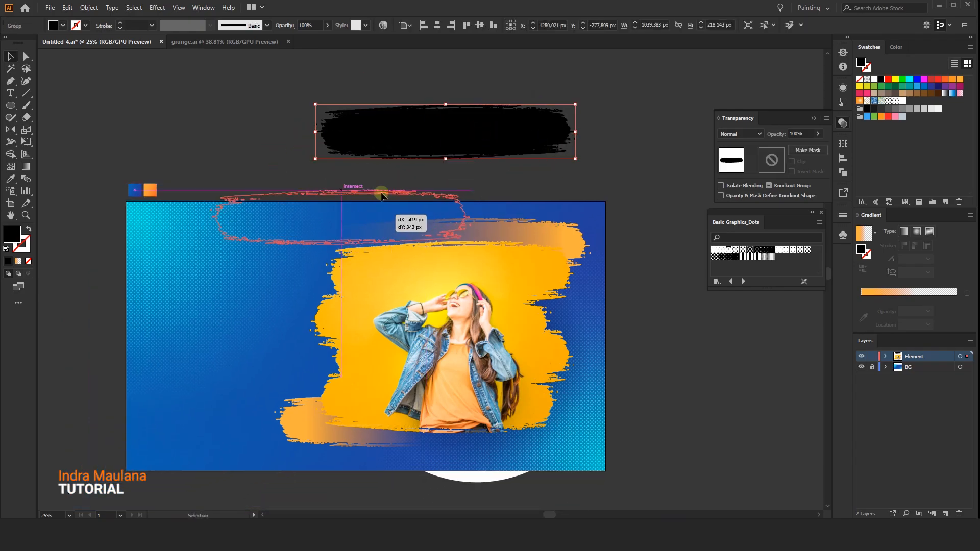
Duplicate the upper orange stroke to the artboard's upper left with its gradient at -180°, scaled to about 944 × 196 px.
click(558, 233)
mouse_move(561, 236)
mouse_down()
mouse_move(274, 242)
mouse_move(11, 385)
mouse_move(268, 279)
mouse_up()
mouse_move(364, 245)
mouse_down()
mouse_move(193, 289)
mouse_move(271, 287)
mouse_up()
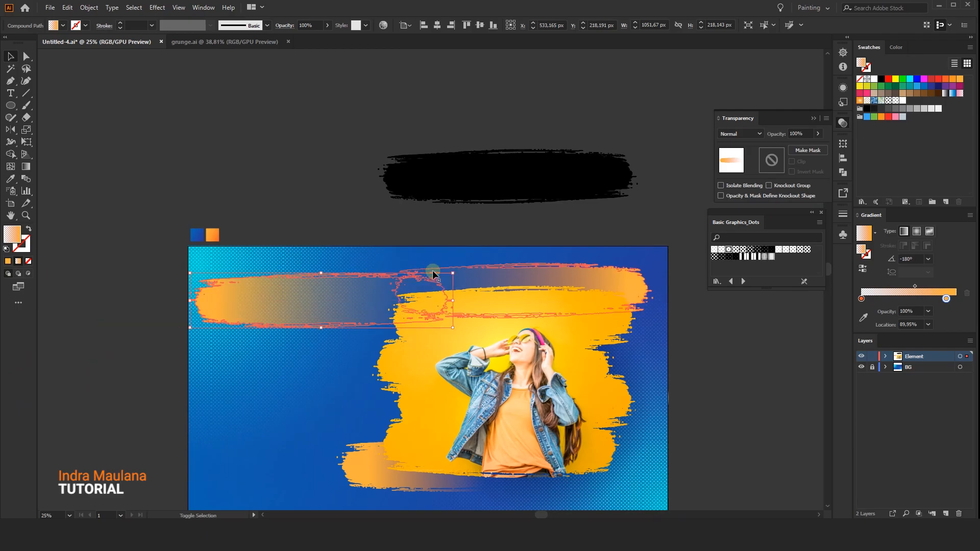
drag(451, 274, 406, 283)
drag(276, 308, 291, 304)
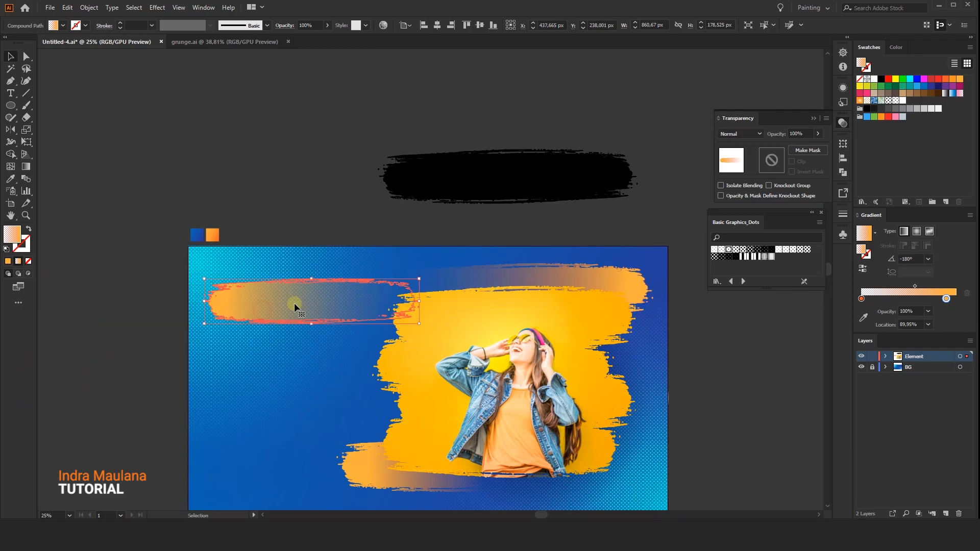
drag(418, 278, 445, 274)
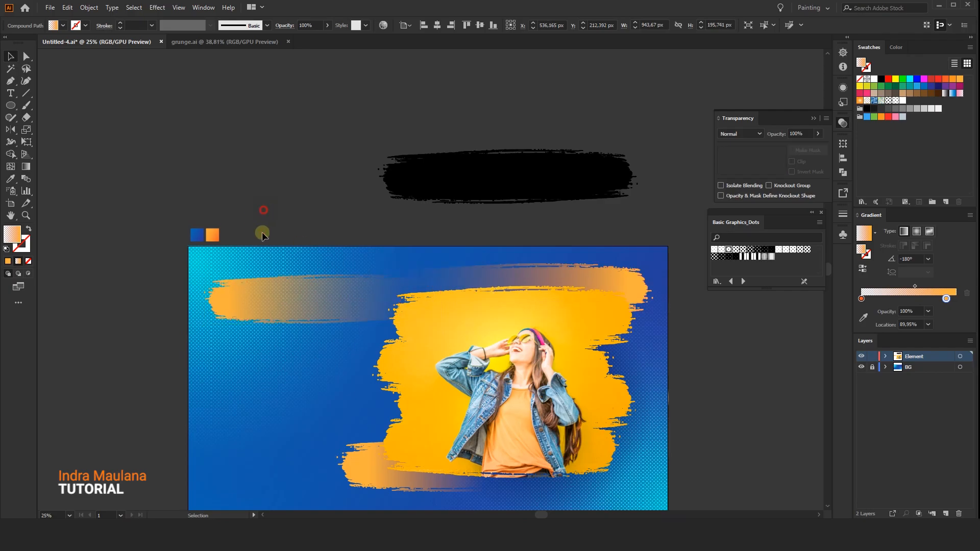
Duplicate the upper-left orange stroke as a slightly offset, overlapping second stroke and adjust its size.
mouse_move(273, 295)
mouse_down()
mouse_move(273, 273)
mouse_move(277, 306)
mouse_up()
scroll(271, 277, up, 1)
click(79, 245)
drag(80, 245, 64, 234)
click(261, 310)
shift+click(288, 243)
drag(289, 244, 298, 243)
drag(494, 226, 484, 230)
Group the two overlapping orange strokes at the artboard's upper left.
right_click(350, 259)
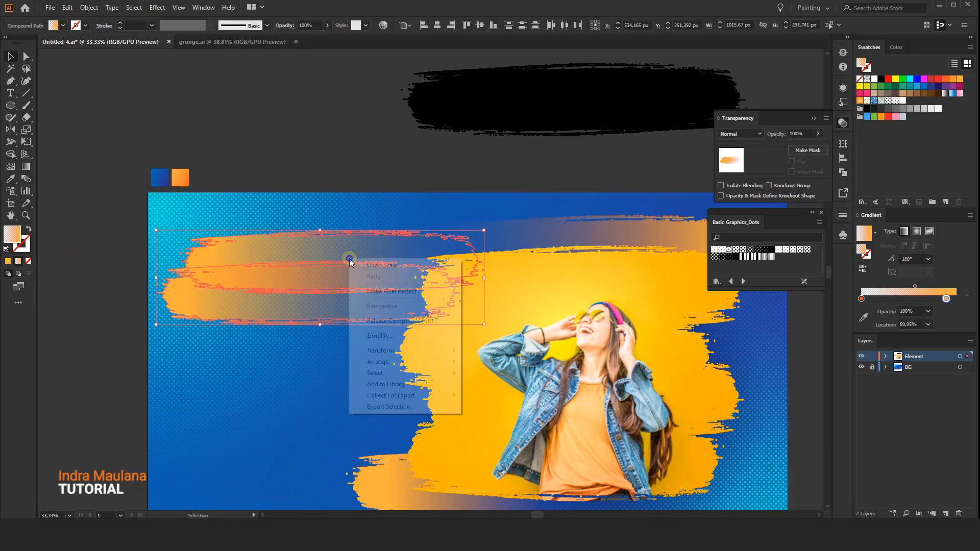
click(298, 164)
drag(264, 221, 304, 354)
key(ctrl+g)
click(276, 154)
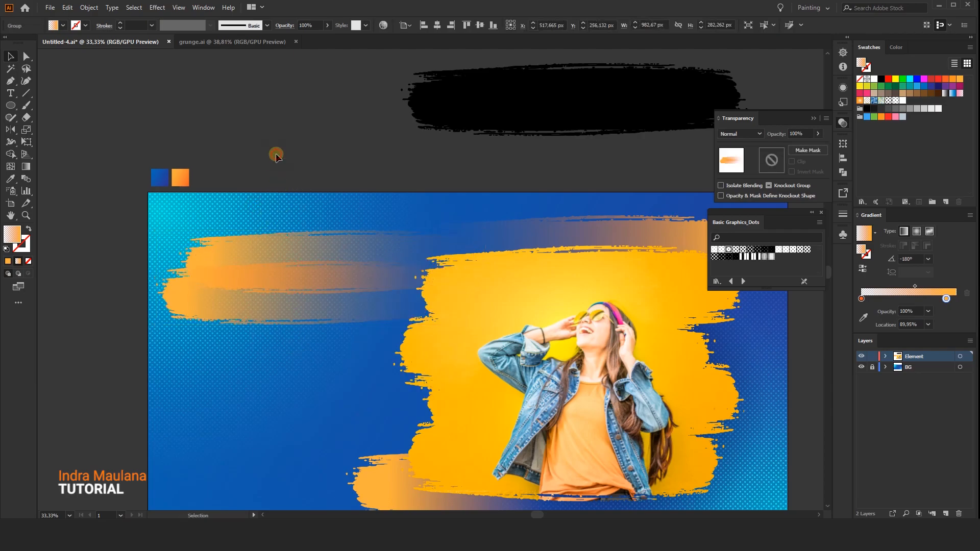
Narrow the upper-left stroke group to about 921 px wide and fine-tune its position and height.
drag(285, 184, 264, 174)
click(326, 278)
mouse_move(465, 271)
mouse_down()
mouse_move(293, 265)
mouse_move(450, 266)
mouse_up()
drag(269, 259, 267, 262)
click(284, 172)
drag(285, 172, 290, 149)
drag(292, 234, 285, 235)
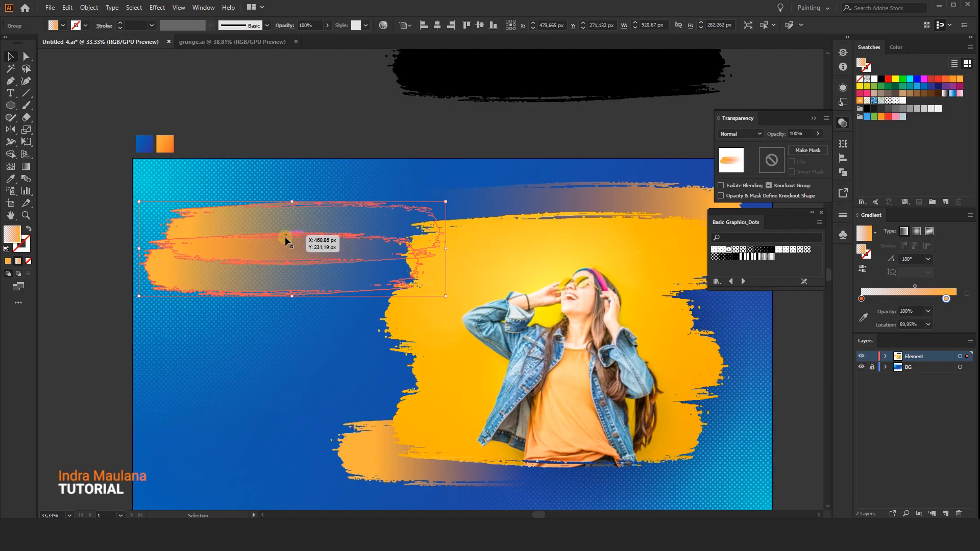
drag(291, 296, 290, 299)
click(289, 144)
drag(289, 143, 246, 127)
Duplicate the orange stroke above the photo beyond the artboard's lower right and fill it with the sample square's opaque orange gradient.
scroll(240, 260, down, 1)
drag(235, 341, 183, 336)
click(486, 200)
mouse_move(499, 235)
mouse_down()
mouse_move(436, 210)
mouse_move(582, 293)
mouse_move(653, 387)
mouse_up()
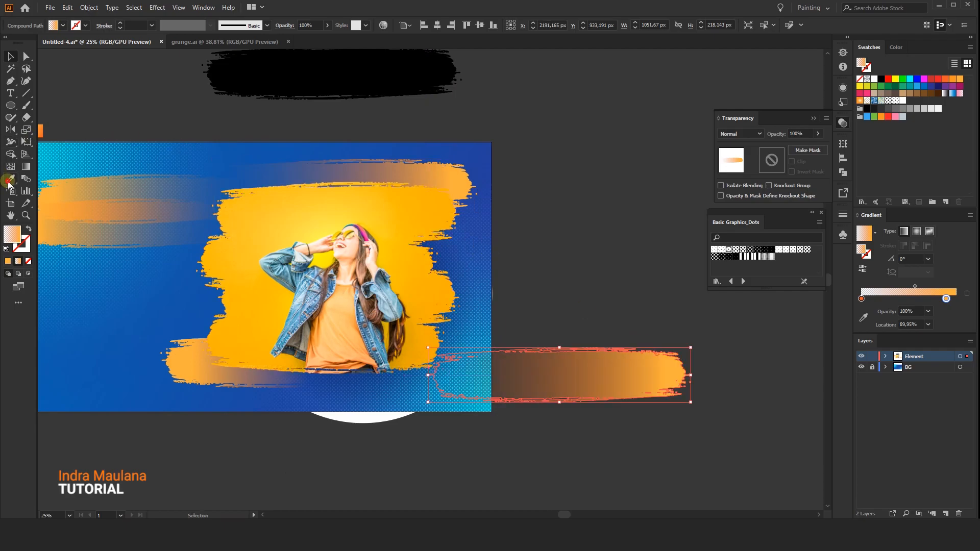
click(9, 179)
drag(135, 98, 200, 118)
click(103, 151)
Narrow the opaque orange brush shape to about 324 × 218 px and move it over the photo's lower right corner.
click(9, 57)
drag(570, 273, 493, 260)
drag(678, 381, 587, 381)
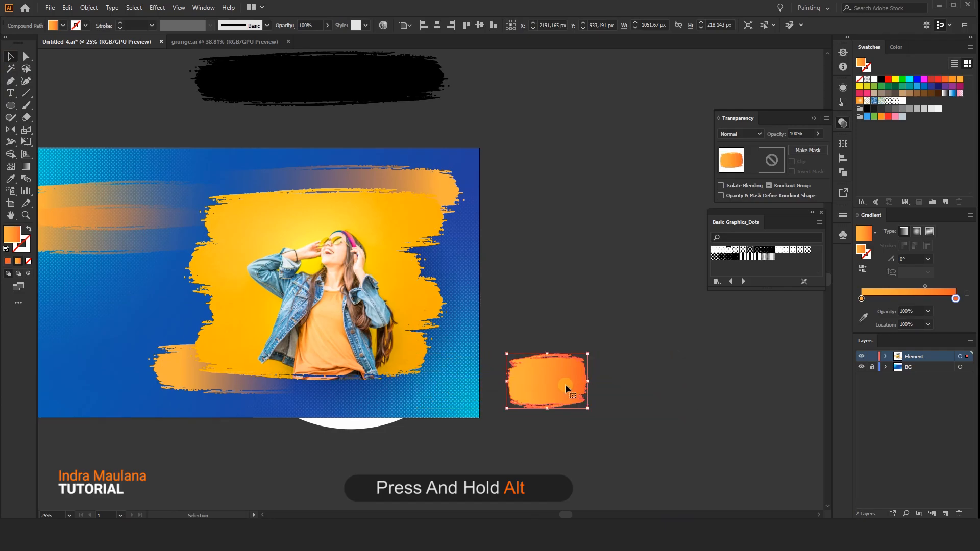
drag(409, 359, 405, 354)
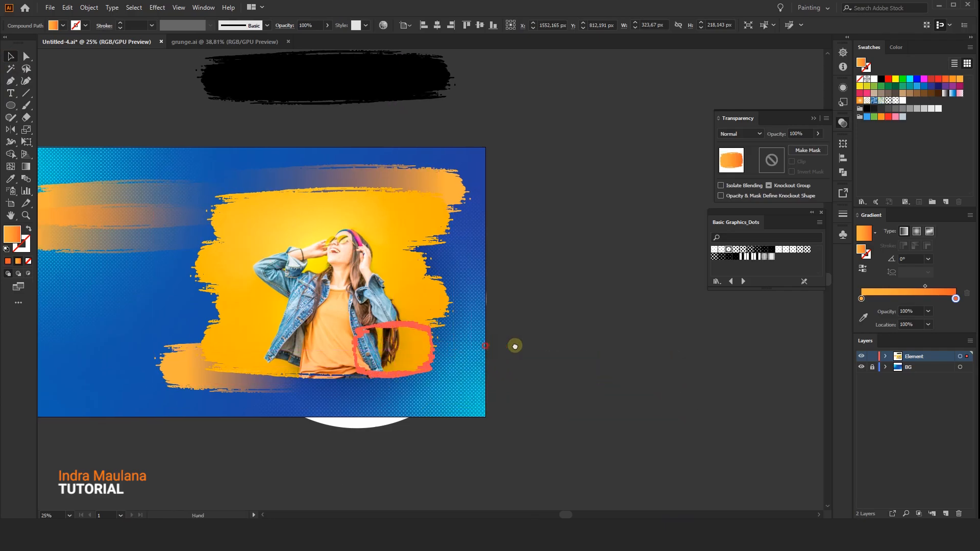
Bring the opaque orange brush shape in front of the photo.
scroll(439, 355, left, 2)
right_click(451, 355)
mouse_move(542, 467)
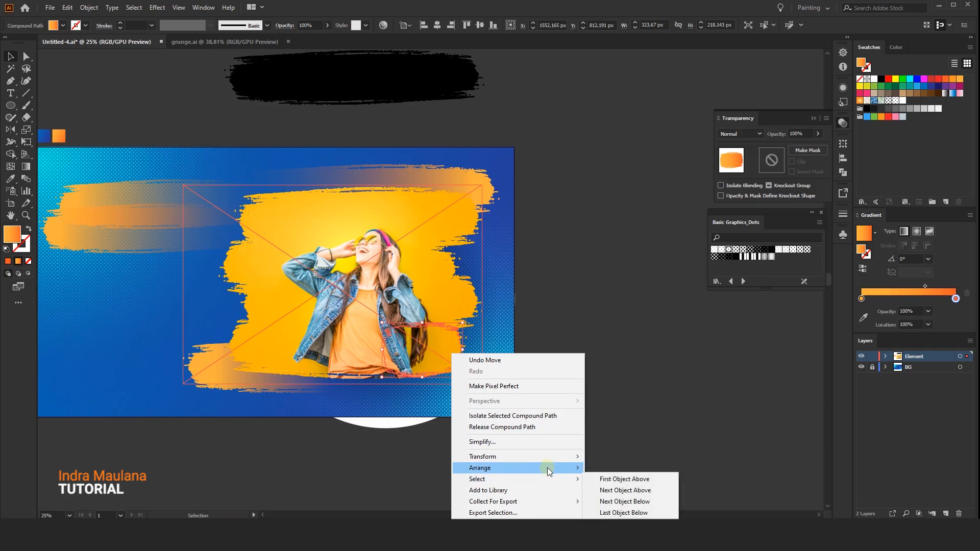
click(649, 468)
scroll(438, 350, up, 1)
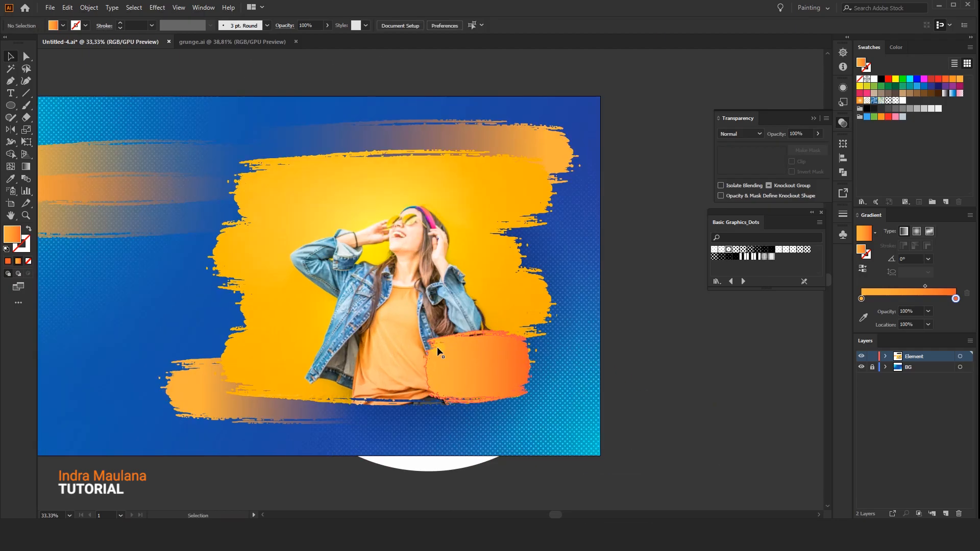
Resize the opaque orange brush shape over the photo to about 398 × 201 px.
drag(423, 366, 401, 367)
click(622, 371)
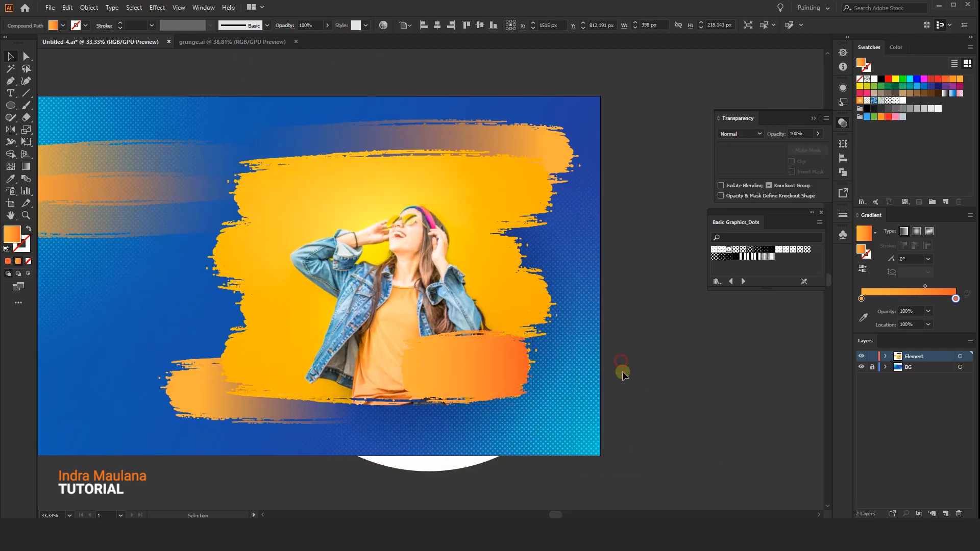
drag(505, 368, 469, 371)
click(469, 369)
drag(431, 337, 431, 340)
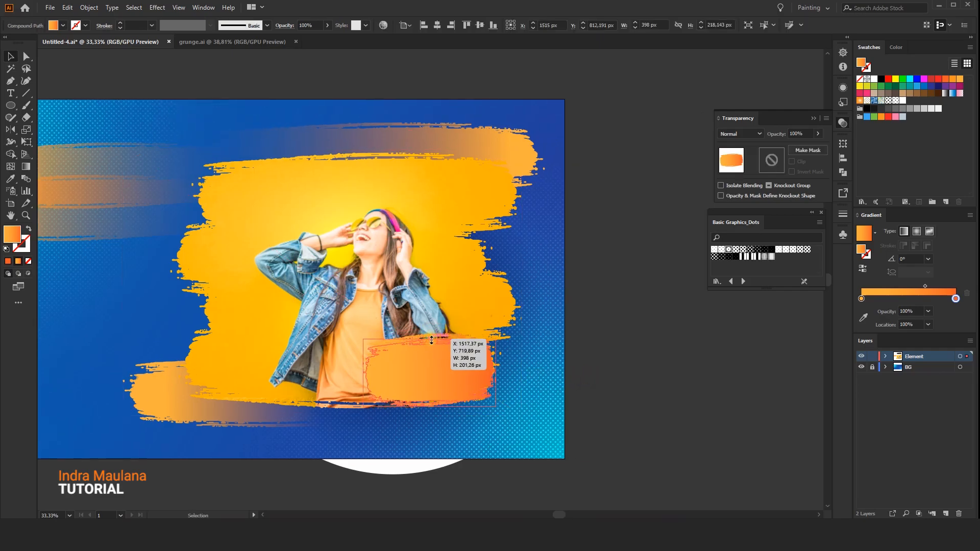
drag(616, 364, 595, 363)
click(601, 402)
drag(601, 403, 564, 398)
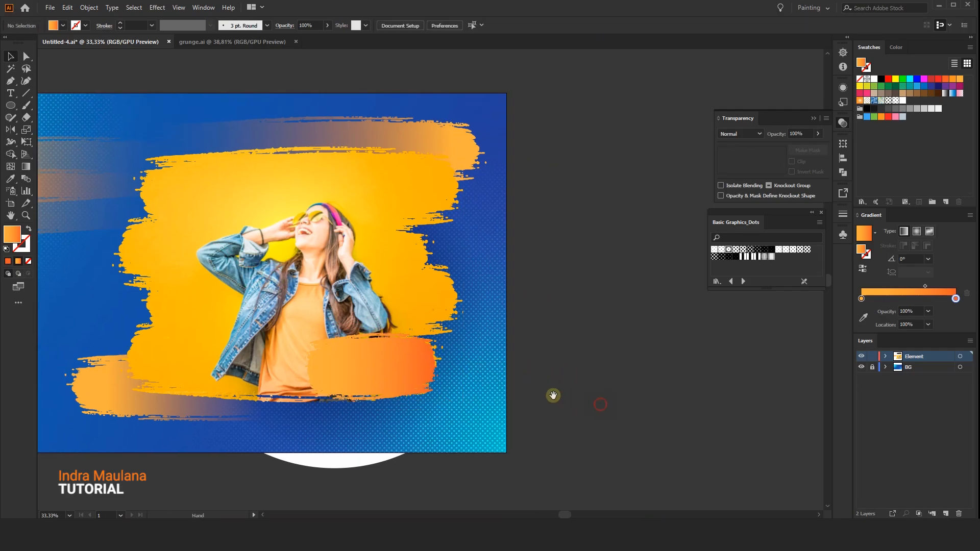
Draw a circle about 690 px in diameter beside the artboard and fill it with a white to dark navy gradient.
click(11, 105)
drag(623, 328, 738, 434)
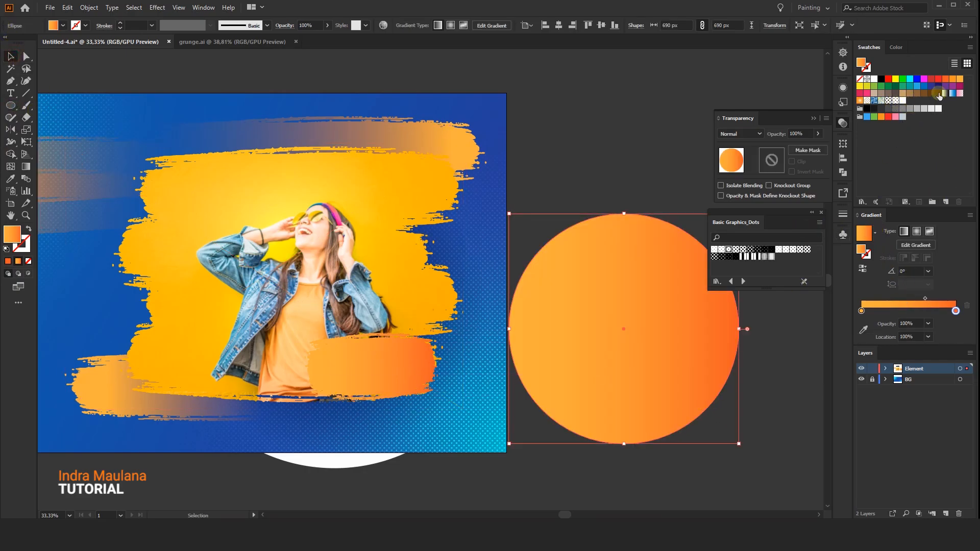
click(874, 233)
click(825, 255)
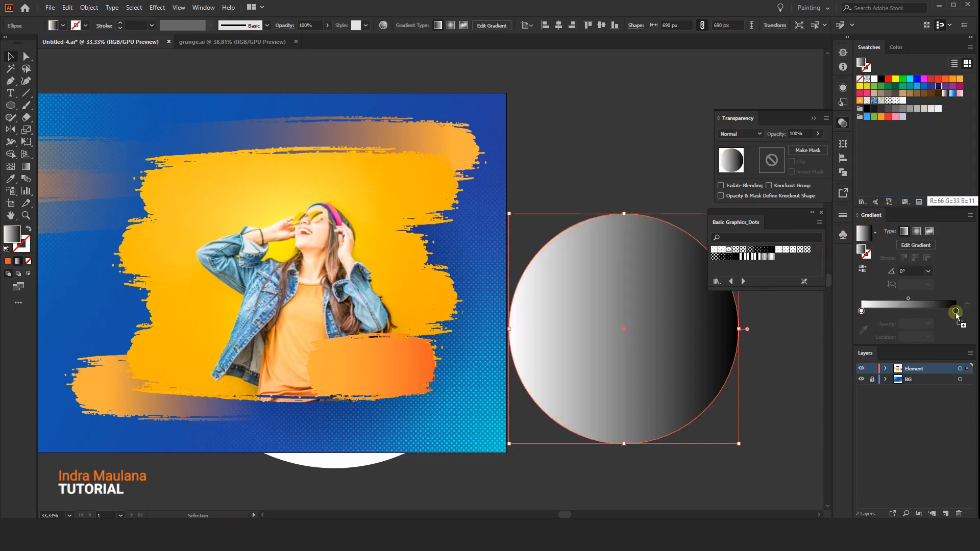
drag(956, 316, 955, 313)
Set the circle's blending mode to Multiply and make its gradient radial and reversed, with navy at the centre.
click(749, 134)
click(742, 166)
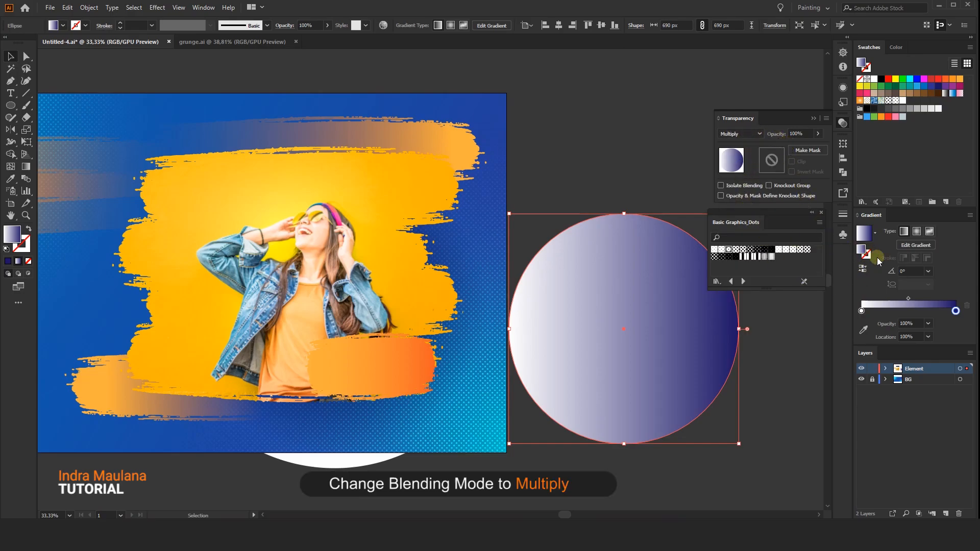
click(917, 232)
click(862, 268)
Move the navy gradient circle onto the opaque orange brush shape and send it backward behind that shape.
drag(715, 313, 363, 385)
right_click(413, 353)
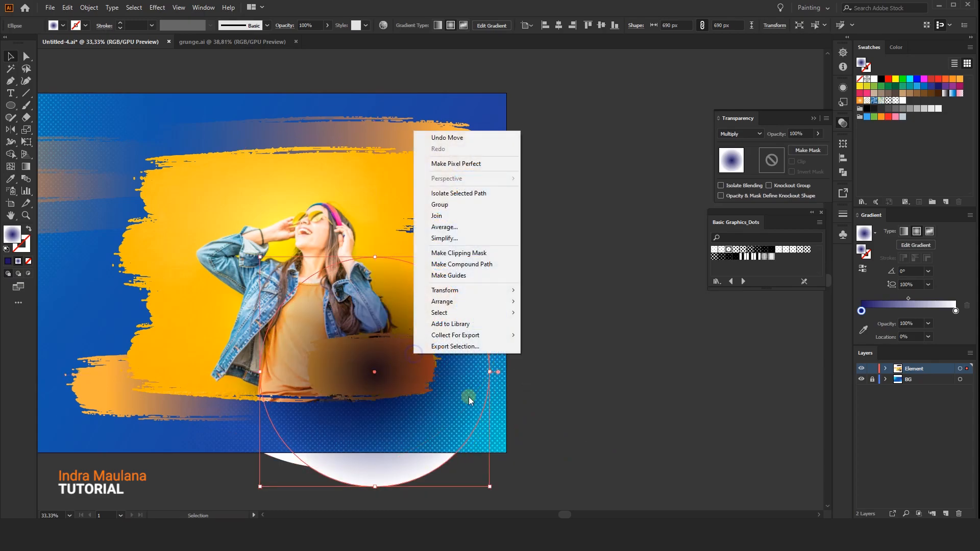
mouse_move(502, 301)
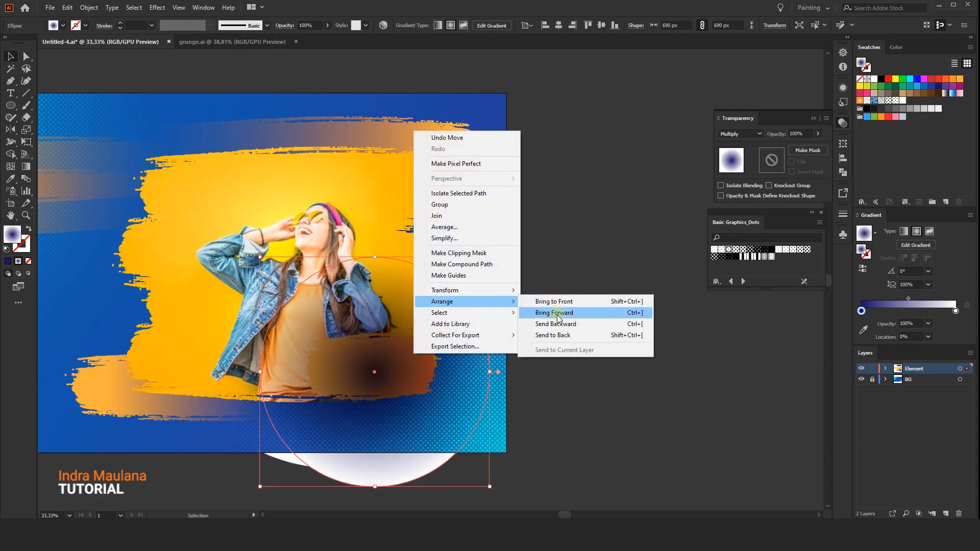
click(557, 325)
Reshape the shadow circle into an ellipse of about 556 × 360 px and lower its opacity to 71%.
mouse_move(489, 257)
mouse_down()
mouse_move(479, 302)
mouse_move(430, 377)
mouse_up()
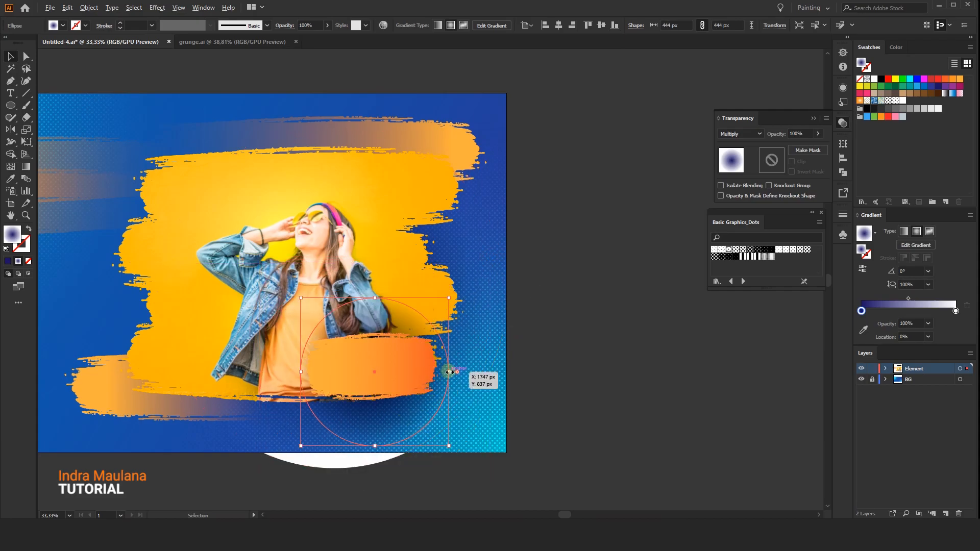
drag(447, 382, 467, 383)
drag(375, 297, 374, 312)
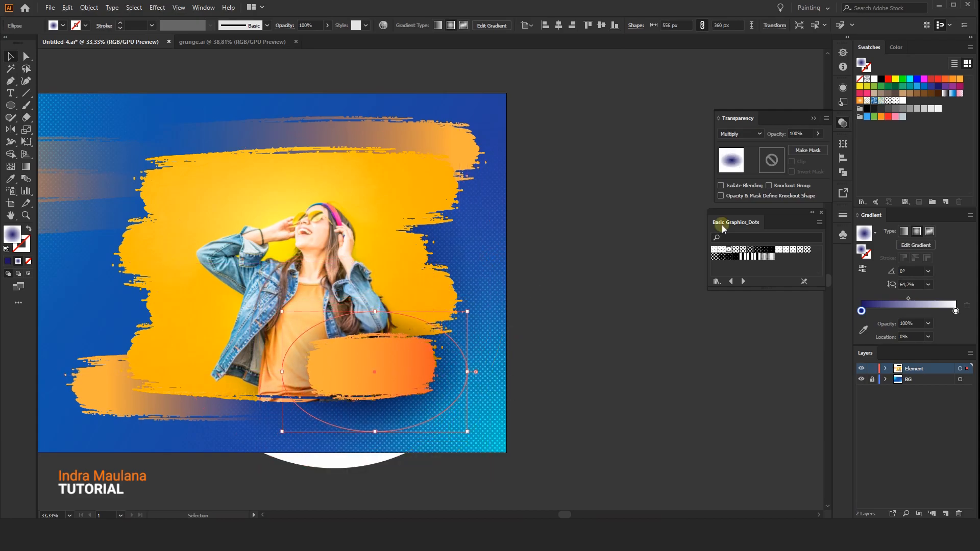
click(818, 133)
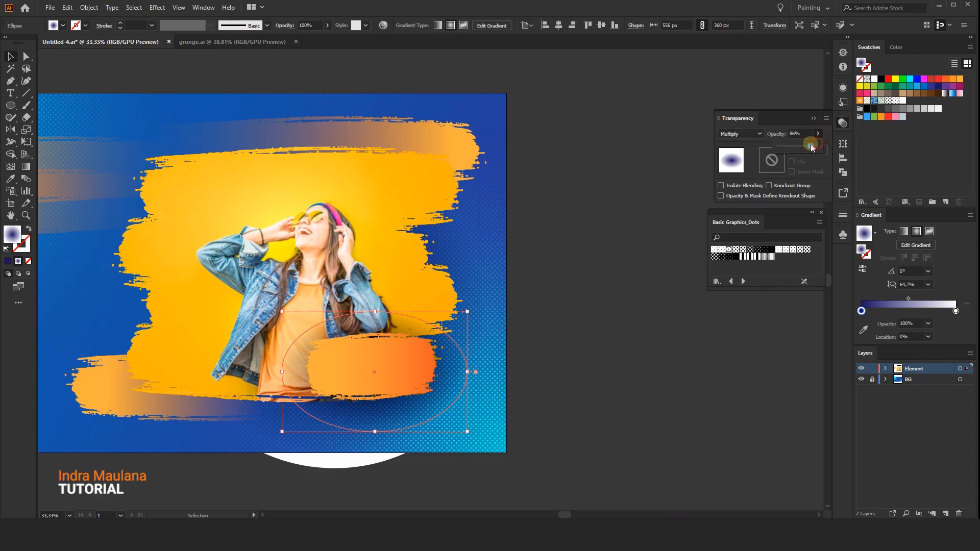
drag(808, 148, 805, 147)
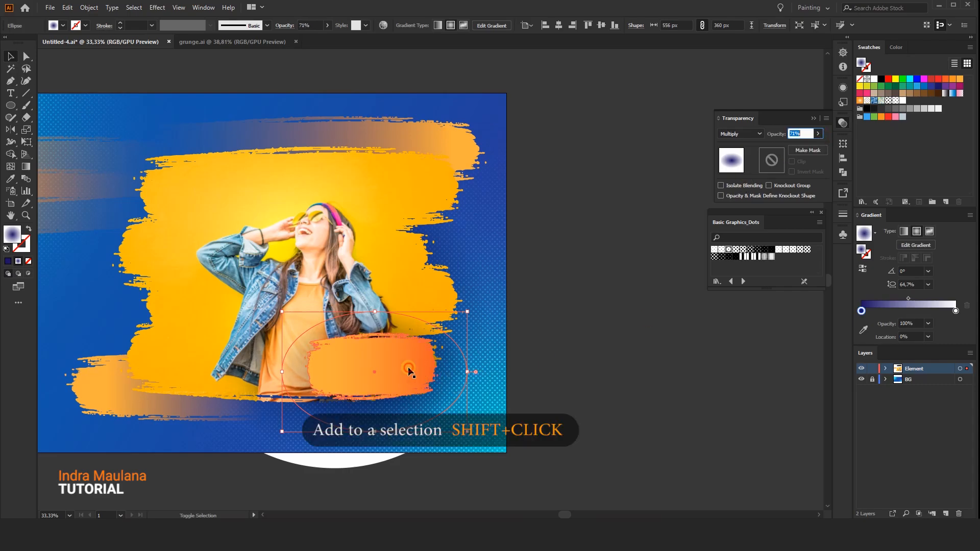
Group the shadow ellipse with the opaque orange brush shape.
drag(381, 370, 430, 403)
key(ctrl+z)
shift+click(435, 391)
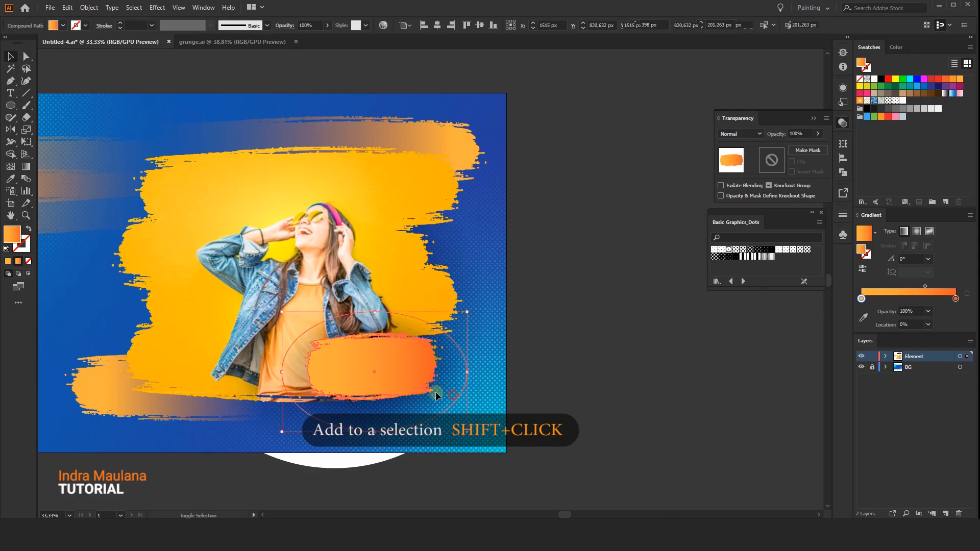
right_click(394, 367)
click(433, 279)
click(676, 326)
drag(590, 349, 634, 365)
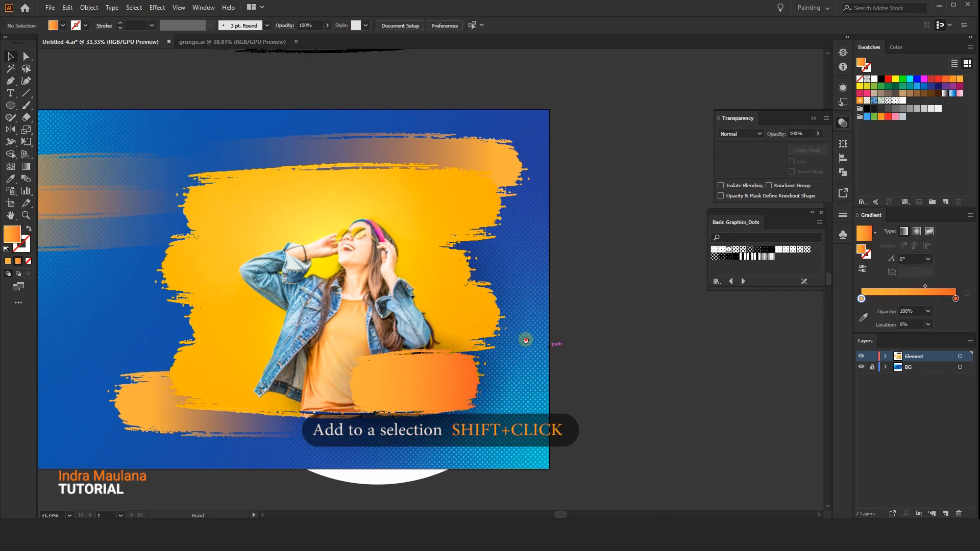
Lock the Element layer and add a new layer named Text above it.
drag(525, 340, 590, 371)
scroll(564, 363, down, 1)
drag(291, 332, 247, 314)
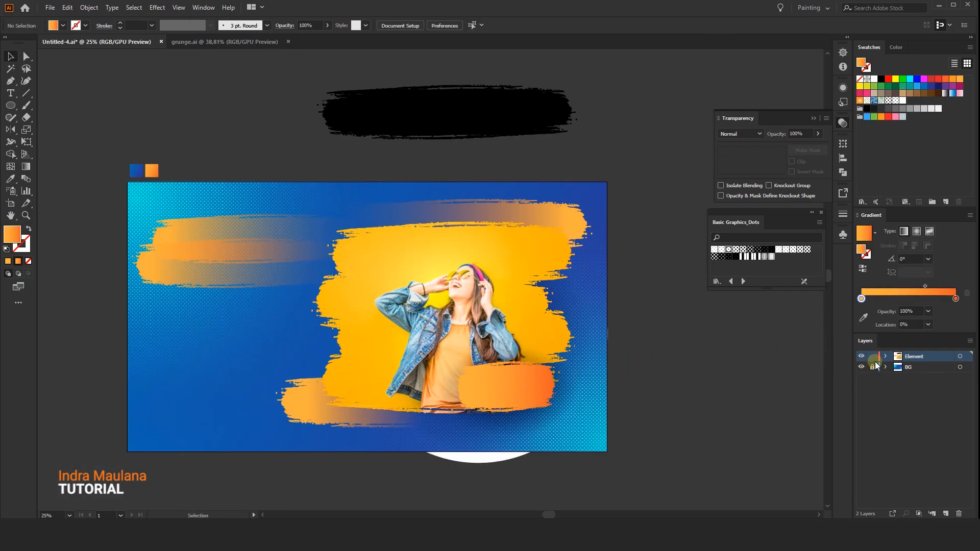
click(825, 393)
drag(556, 315, 553, 421)
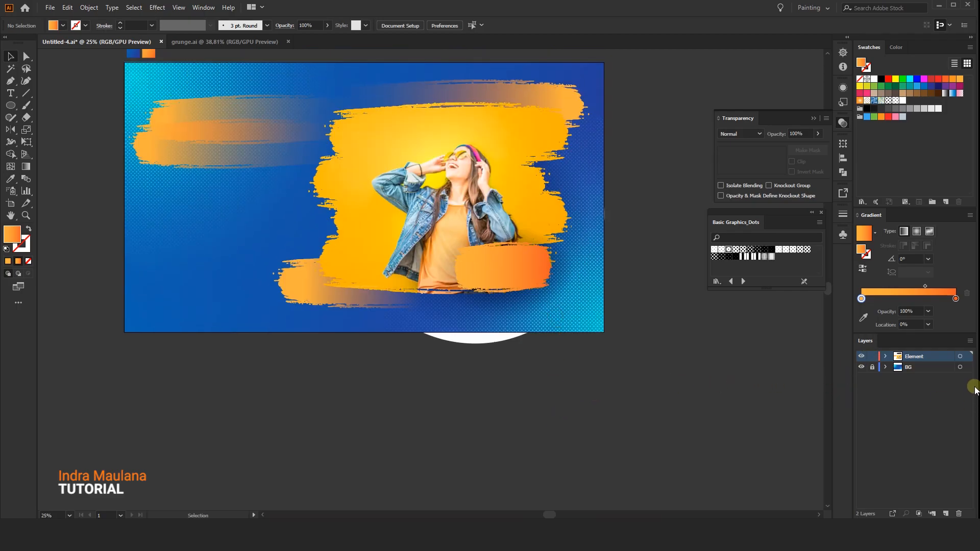
click(945, 514)
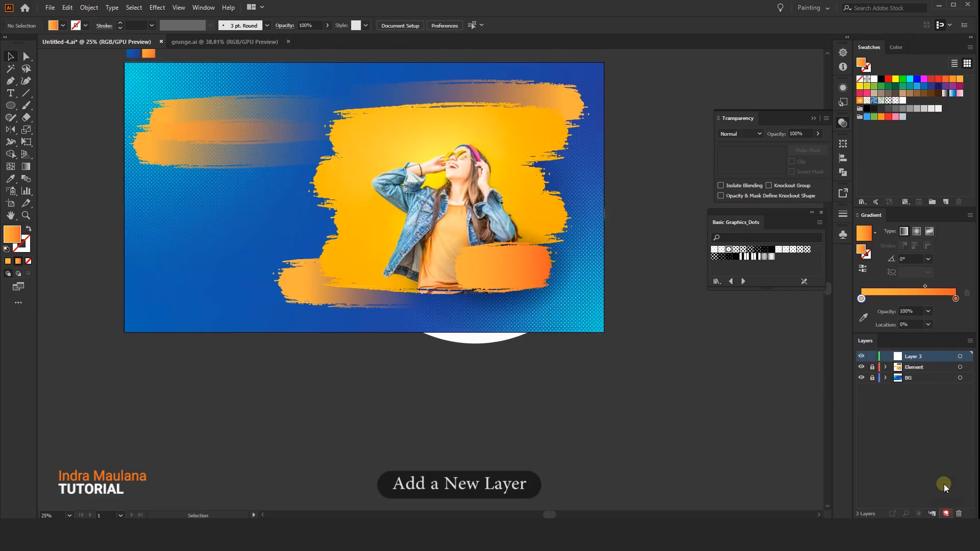
double_click(921, 358)
text(Text)
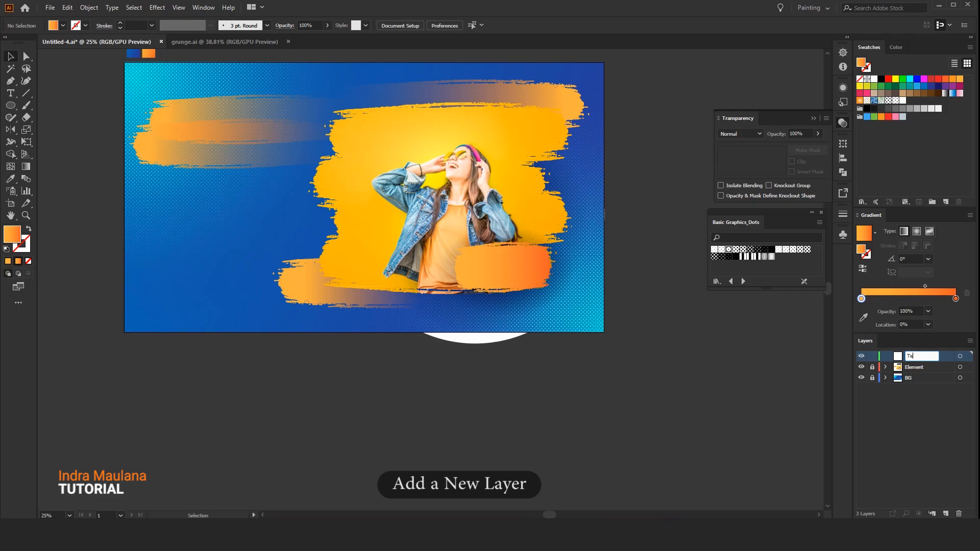
key(Return)
Paste the prepared text, STORE logo and button group from lan13.ai into the Text layer and centre it on the artboard.
drag(476, 266, 515, 446)
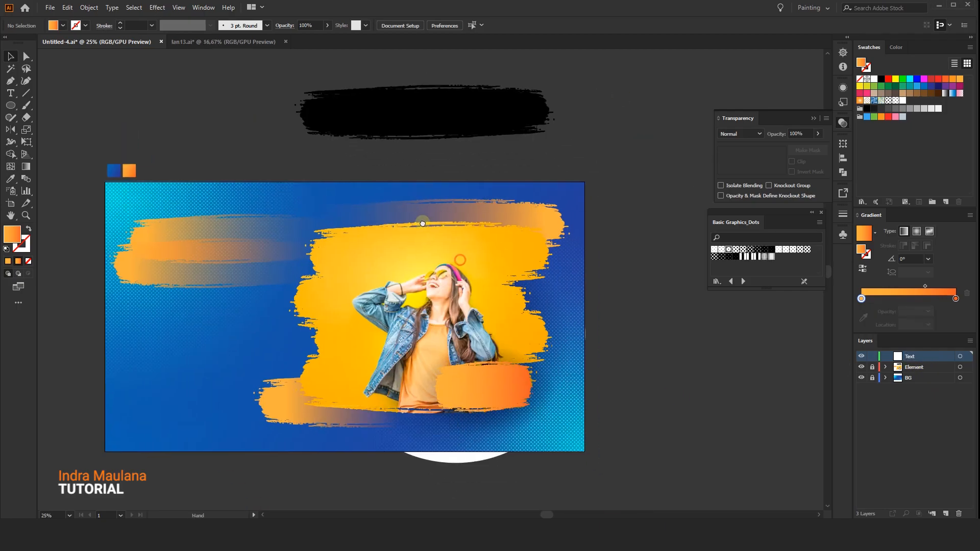
key(a)
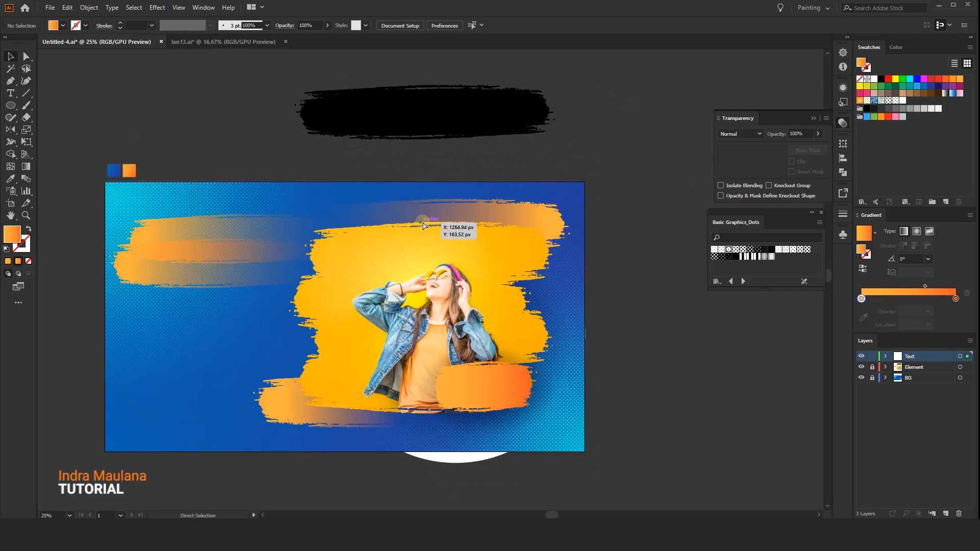
key(ctrl+v)
click(343, 25)
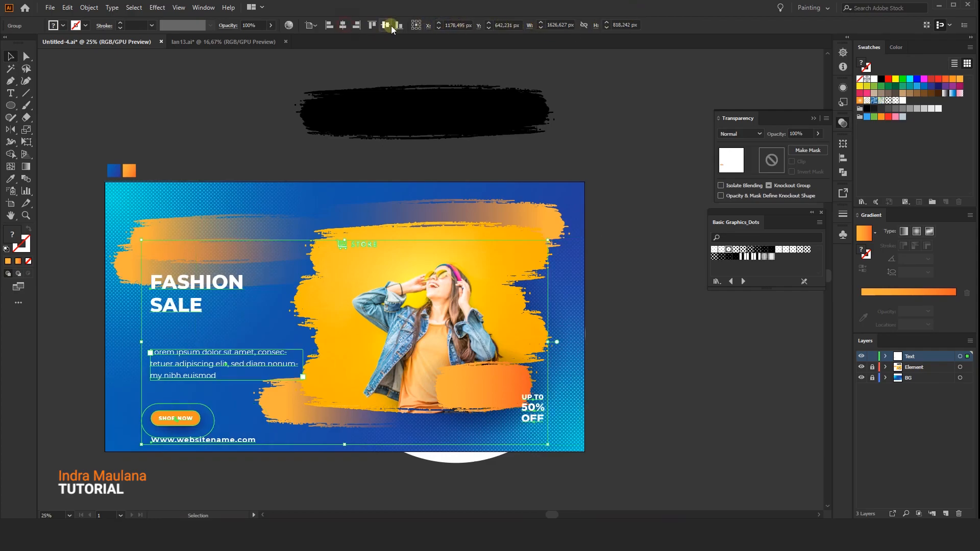
click(389, 26)
click(160, 105)
drag(172, 115, 168, 104)
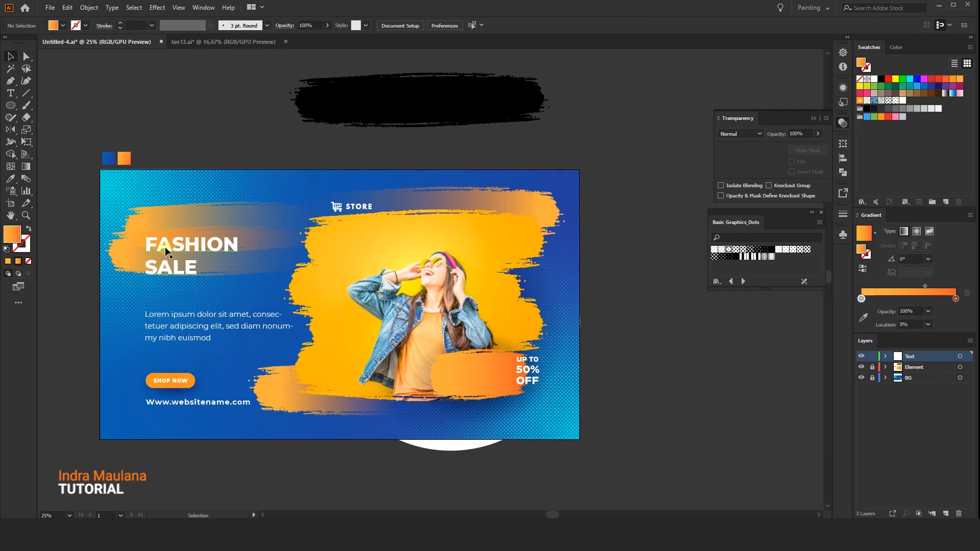
Ungroup the pasted text elements and move the "UP TO 50% OFF" text onto the small orange brush shape.
click(166, 248)
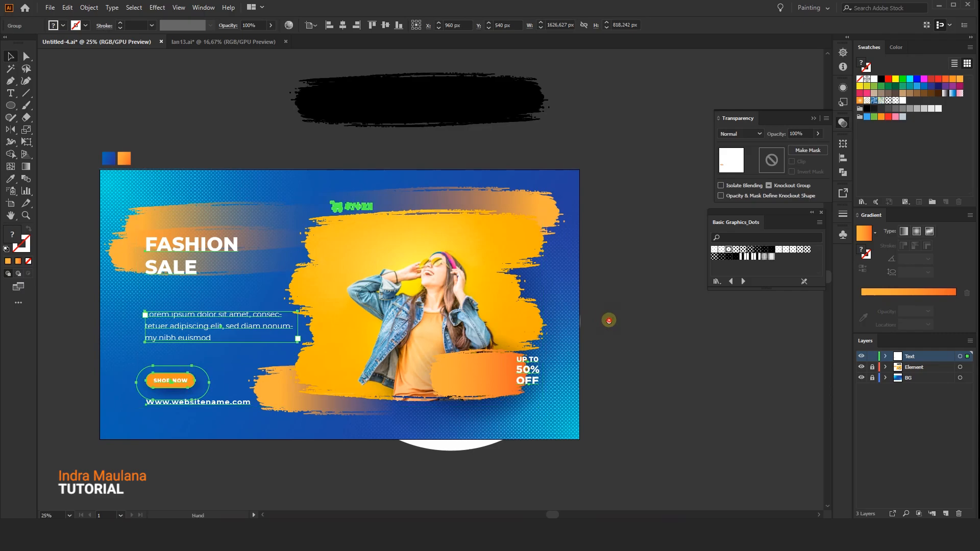
scroll(605, 327, down, 1)
right_click(532, 366)
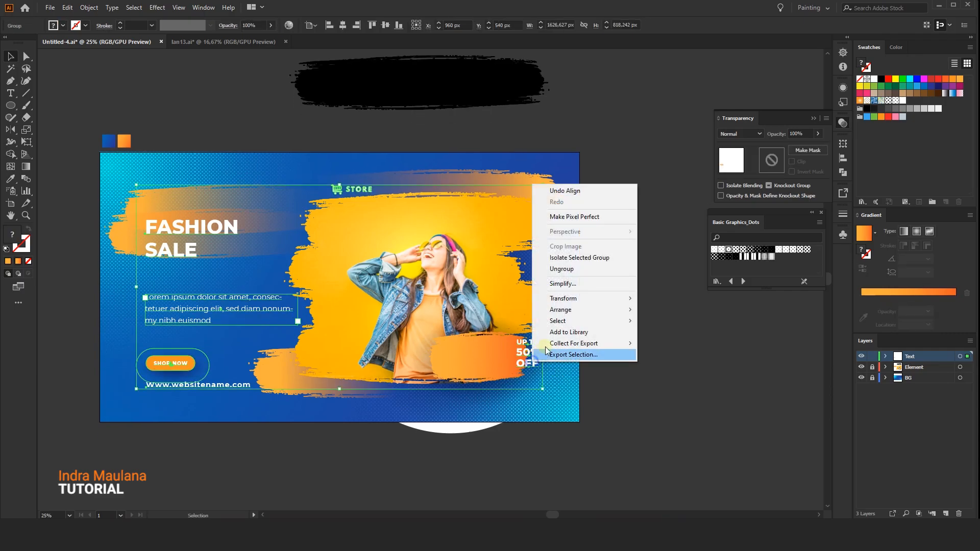
click(567, 268)
drag(525, 359, 479, 364)
click(609, 338)
drag(584, 341, 614, 349)
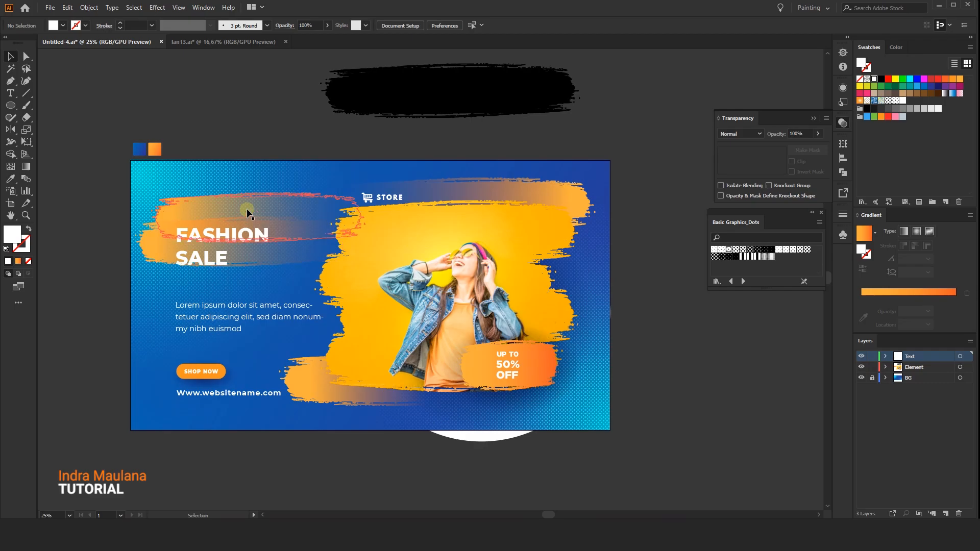
Move the two faded orange strokes down slightly behind the FASHION SALE heading.
click(282, 206)
drag(282, 206, 280, 214)
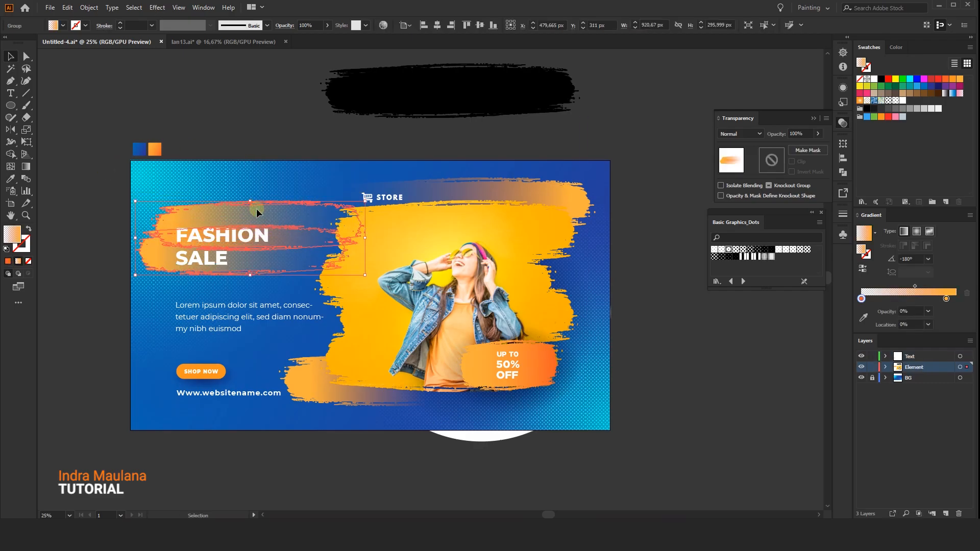
click(99, 286)
drag(99, 286, 89, 273)
click(188, 296)
click(126, 390)
drag(169, 436, 167, 435)
click(225, 382)
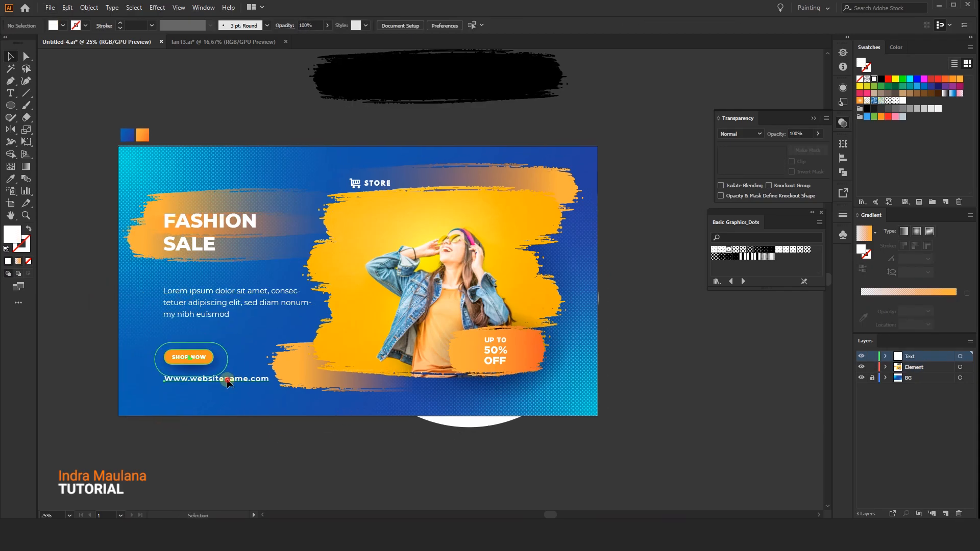
Pull in the left end of the faded orange stroke below the photo slightly.
click(287, 379)
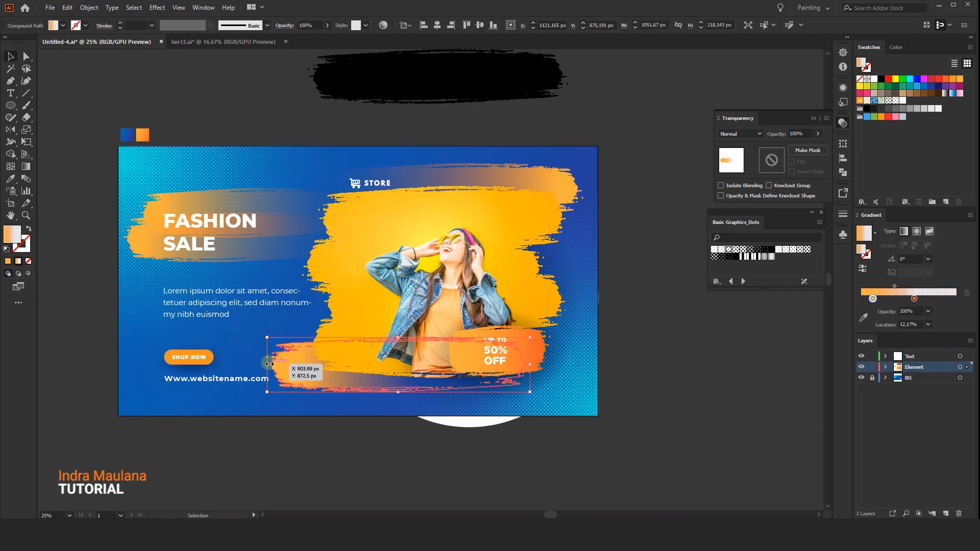
click(507, 175)
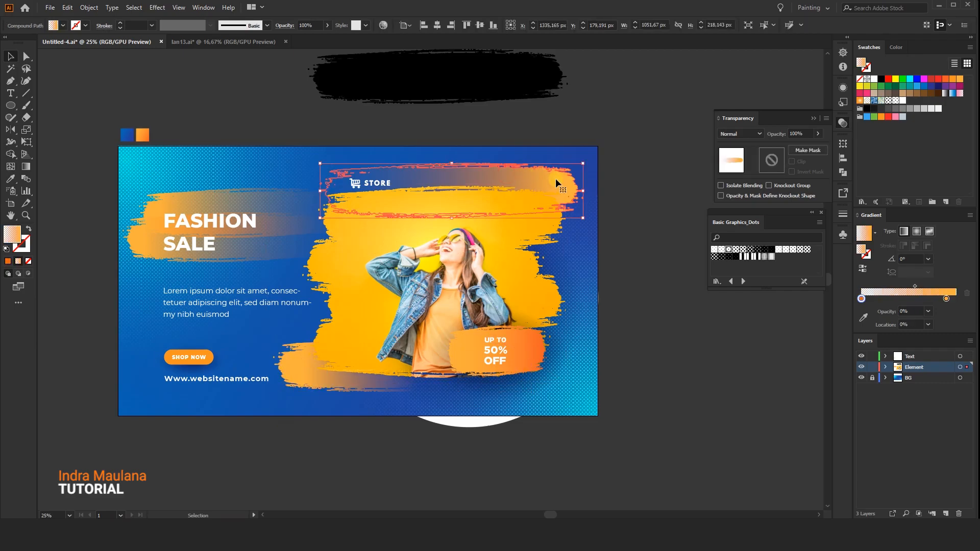
click(658, 321)
scroll(652, 390, down, 3)
drag(651, 412, 618, 412)
scroll(619, 412, up, 1)
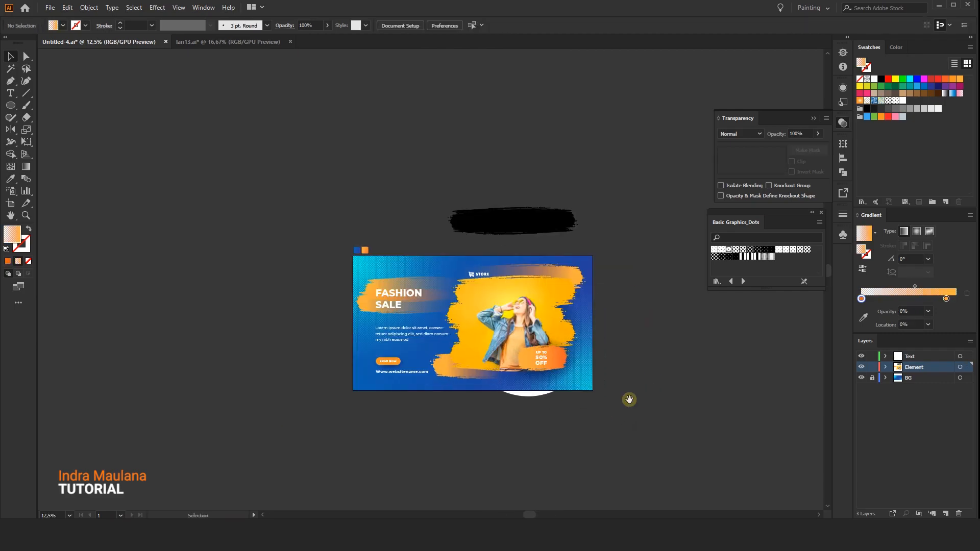
scroll(611, 396, up, 1)
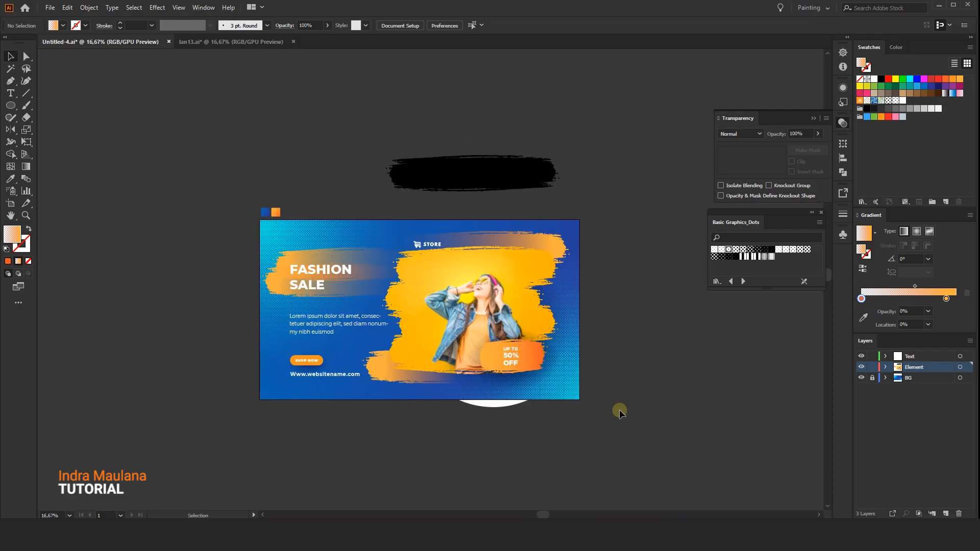
Select the photo brush composition with the STORE logo and discount badge and shift it 70 px right and 10 px down.
drag(606, 408, 405, 225)
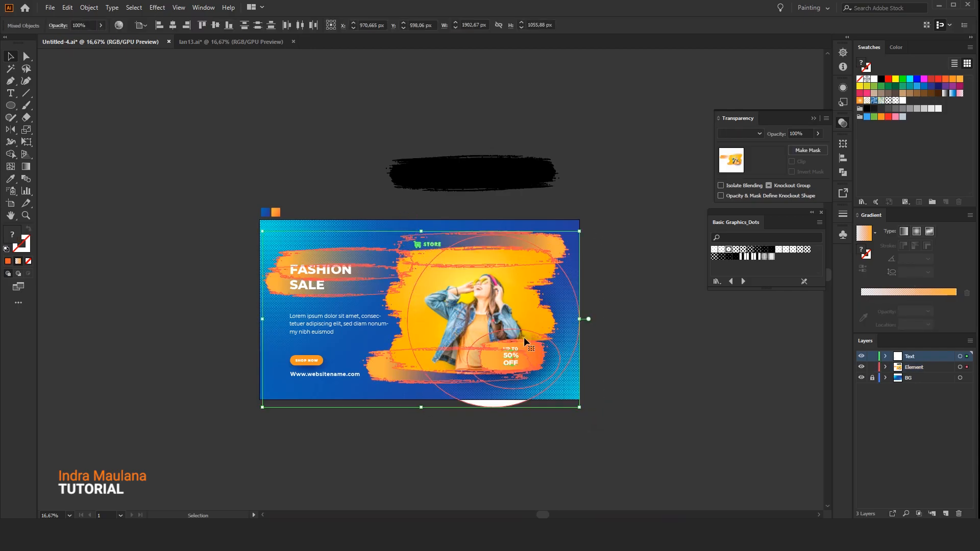
click(593, 345)
drag(626, 409, 434, 227)
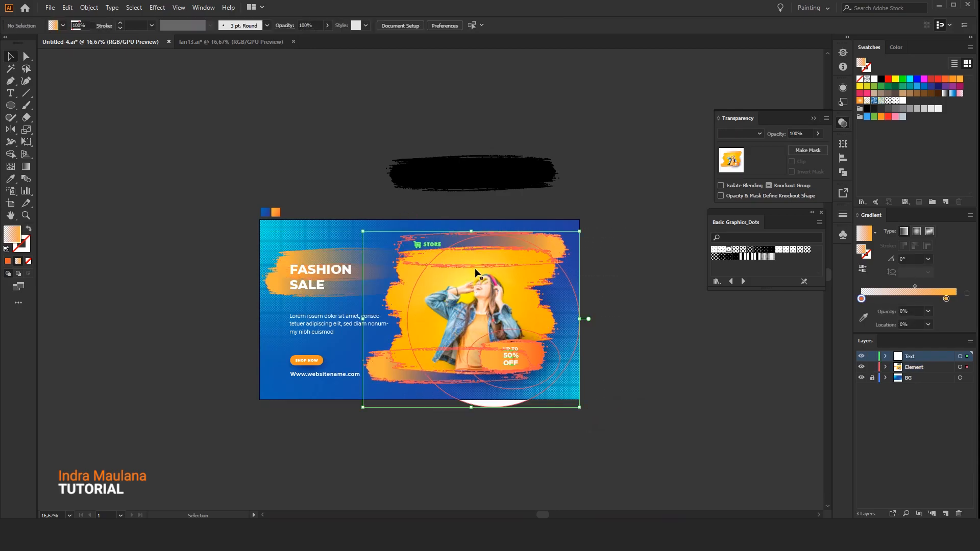
key(shift+Right)
key(shift+Right)
key(shift+Right)
key(shift+Right)
key(shift+Right)
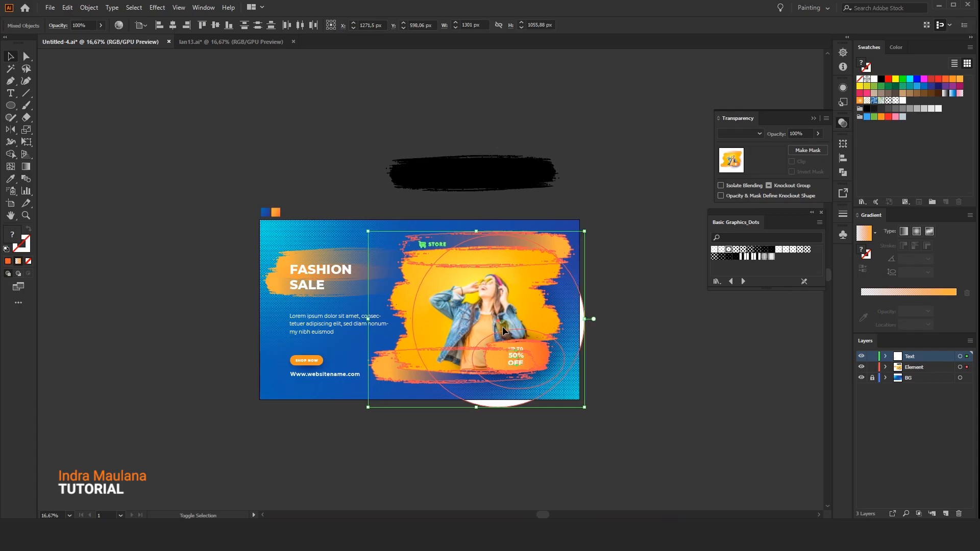
key(shift+Down)
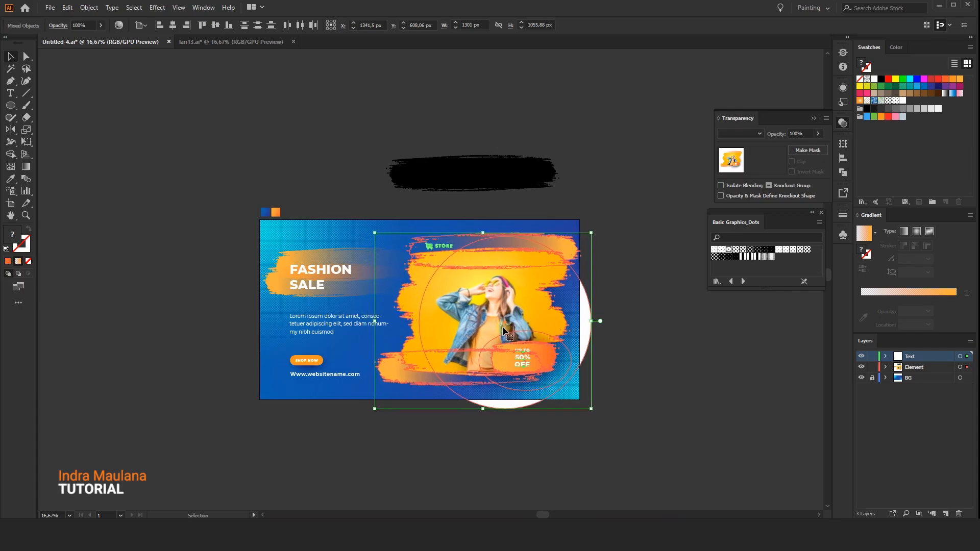
Move the FASHION SALE heading with its brush strokes up 40 px and nudge the lorem ipsum paragraph up slightly.
click(274, 279)
drag(253, 353, 230, 346)
click(217, 378)
scroll(217, 379, up, 1)
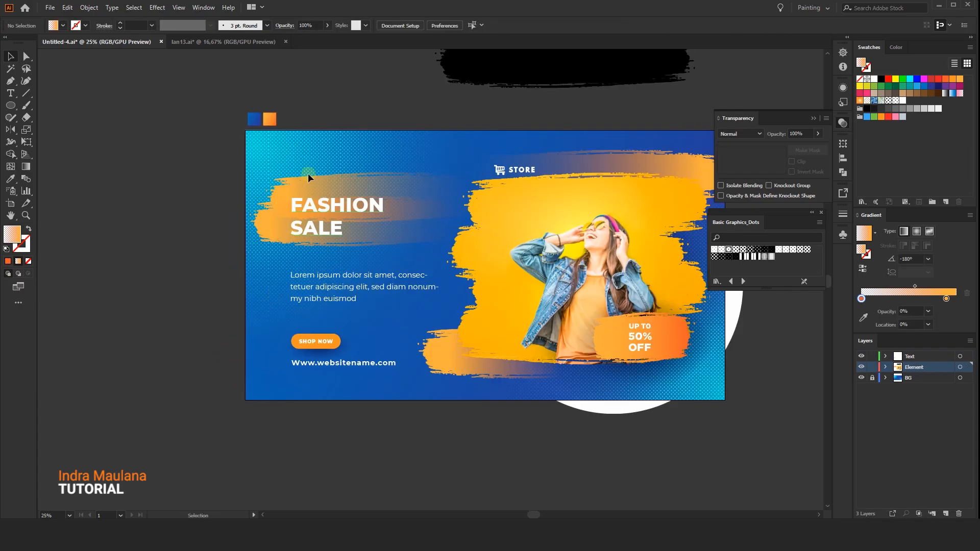
mouse_move(275, 158)
mouse_down()
mouse_move(360, 249)
mouse_move(361, 263)
mouse_up()
key(shift+Up)
key(shift+Up)
key(shift+Up)
key(shift+Up)
key(shift+Up)
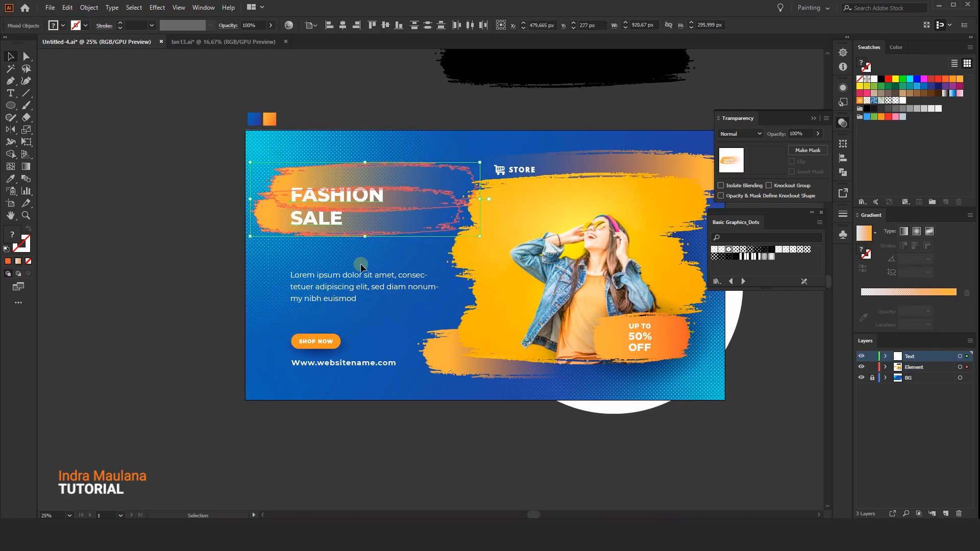
drag(333, 281, 332, 274)
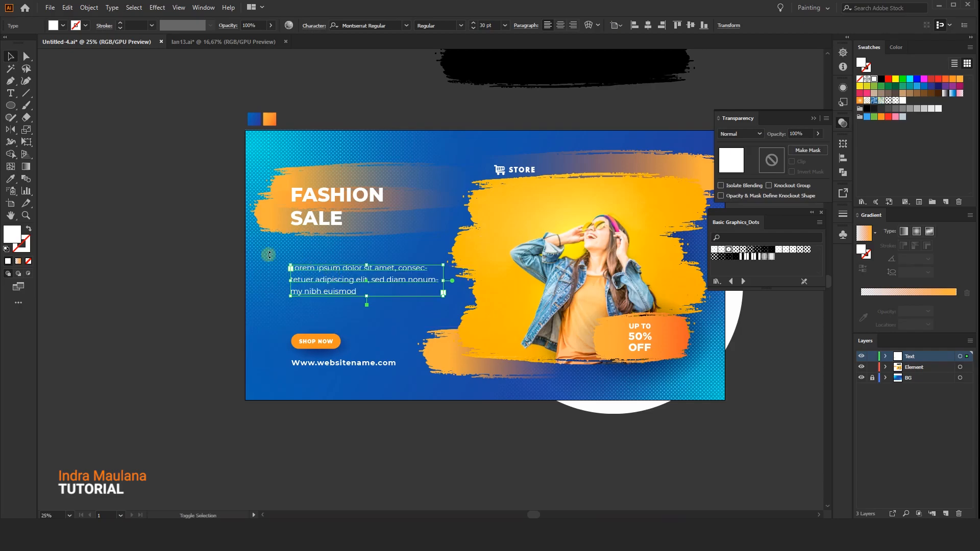
click(269, 254)
Examine the overall banner layout at a reduced zoom, including the placement of the STORE logo.
key(ctrl+minus)
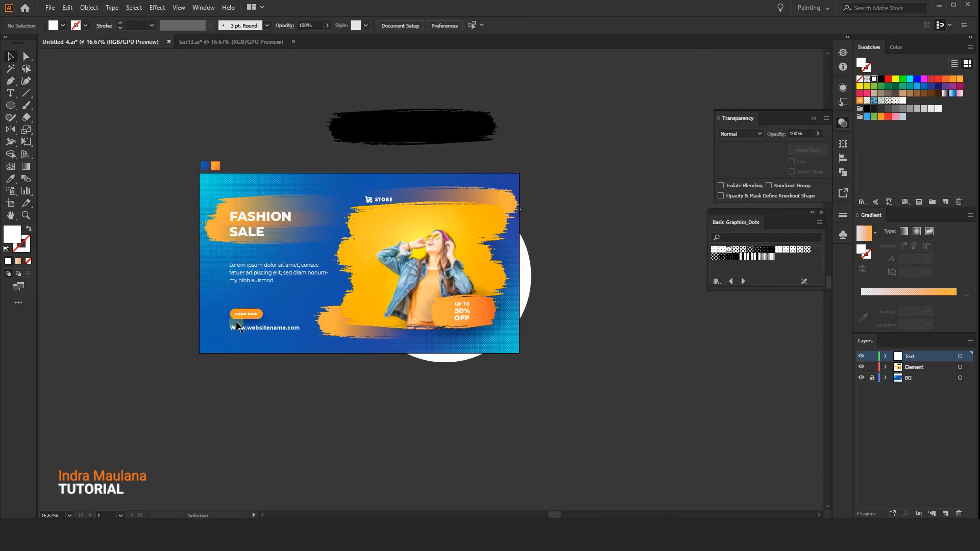
shift+click(409, 247)
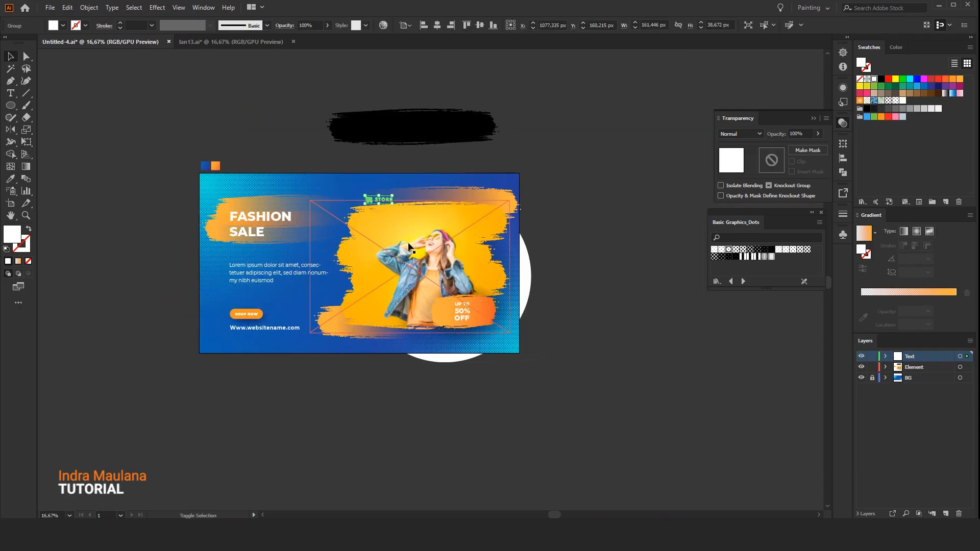
click(416, 469)
scroll(425, 440, down, 3)
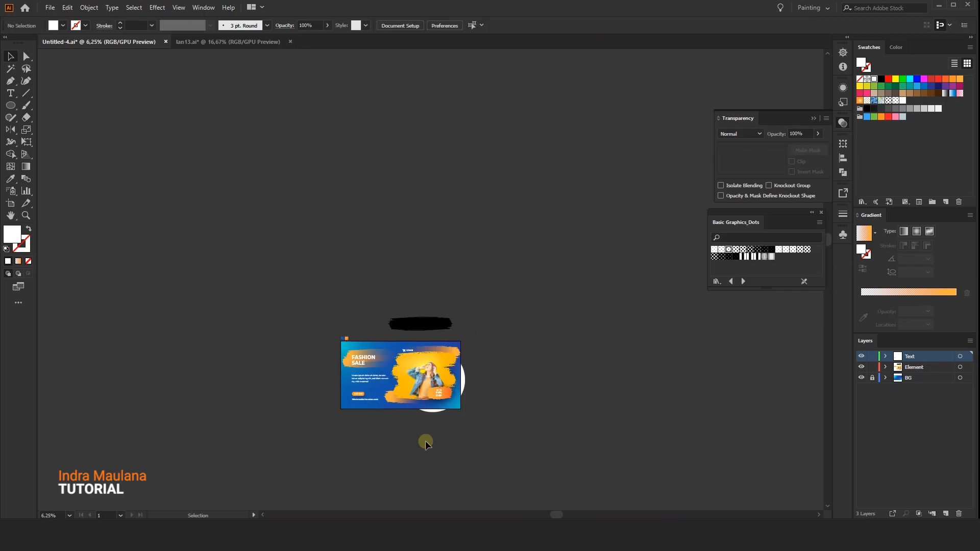
drag(424, 440, 380, 425)
scroll(368, 424, up, 1)
drag(310, 412, 339, 412)
scroll(337, 411, up, 1)
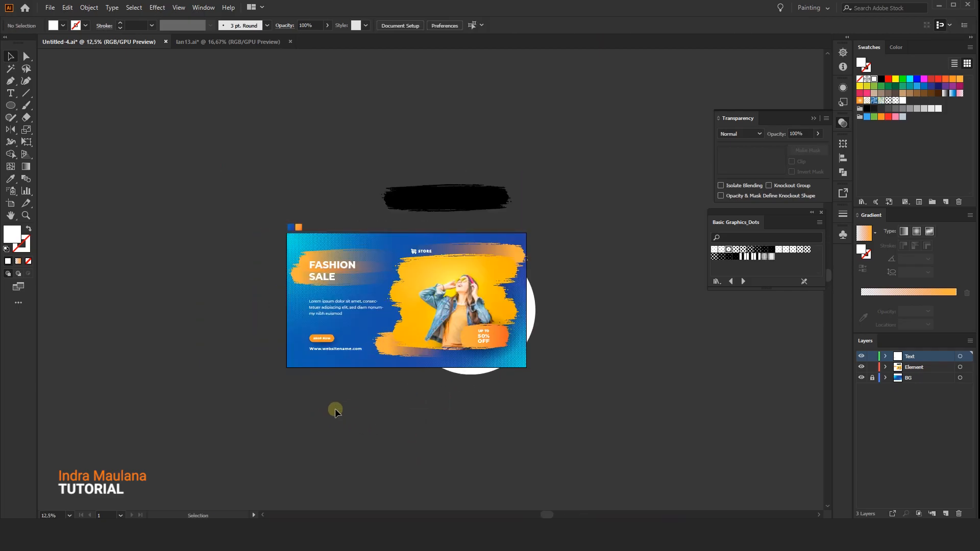
scroll(335, 408, up, 1)
scroll(335, 408, up, 1)
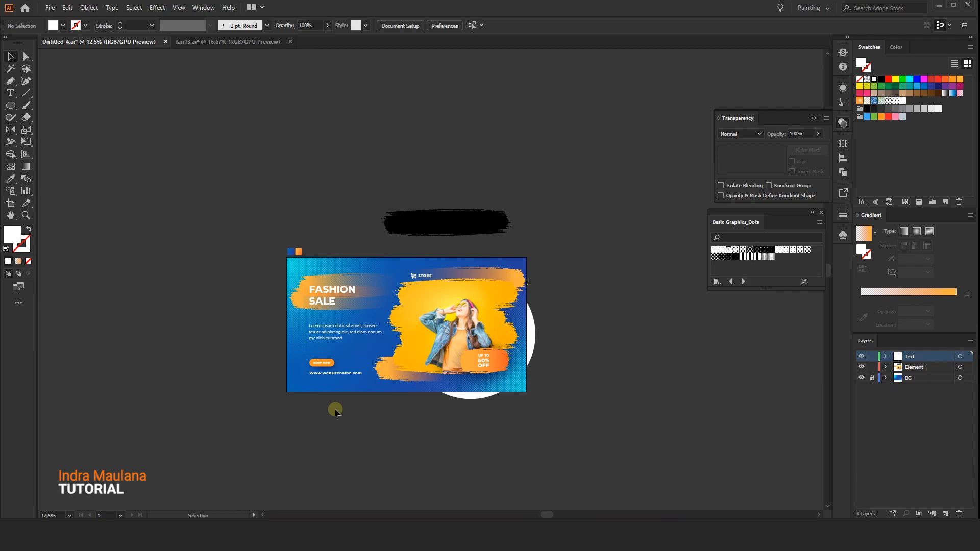
scroll(334, 409, down, 4)
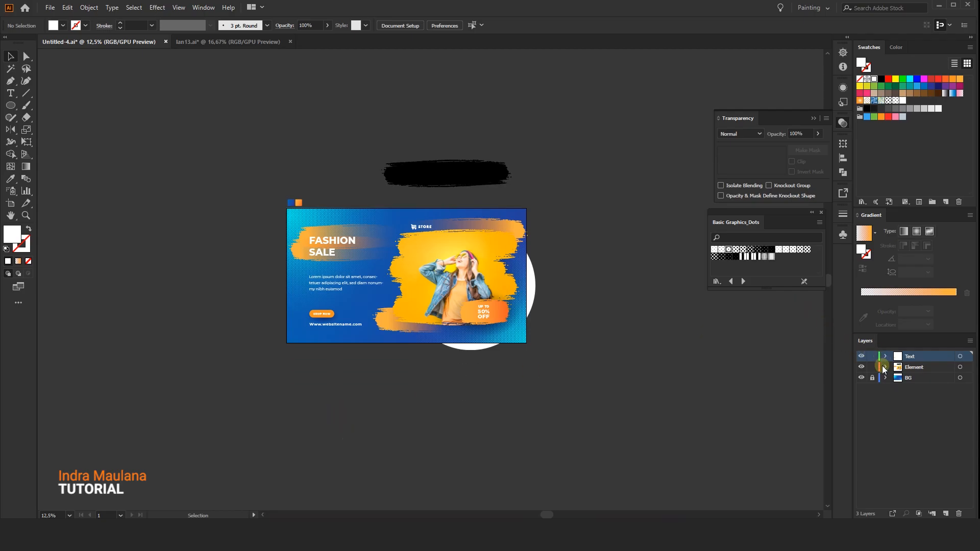
Unlock the BG layer and delete the black brush shape and the two colour sample squares above the artboard.
click(479, 165)
mouse_move(171, 152)
mouse_down()
mouse_move(363, 161)
mouse_move(534, 197)
mouse_up()
click(182, 63)
click(97, 9)
click(108, 90)
mouse_move(167, 105)
mouse_down()
mouse_move(221, 129)
mouse_move(620, 200)
mouse_up()
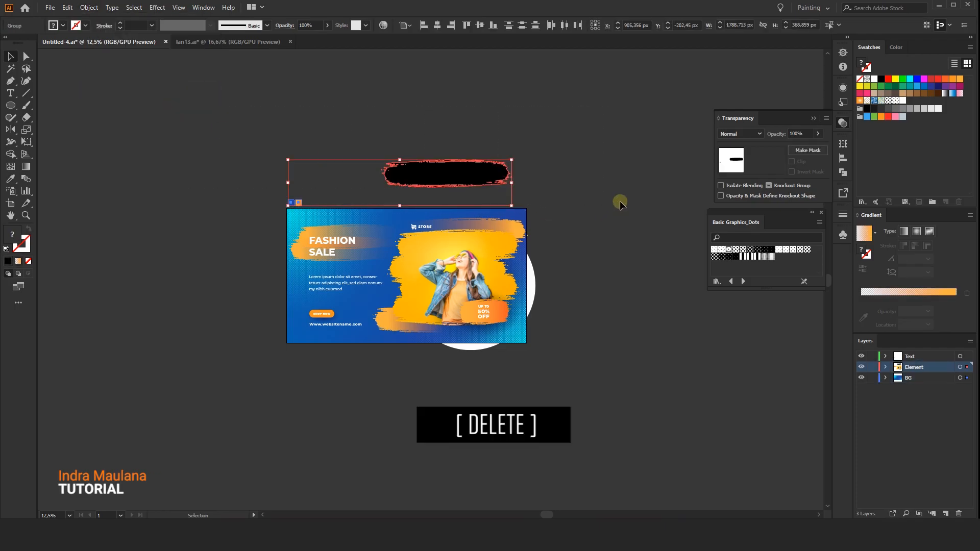
key(Delete)
Lock the Text and BG layers and create a 1920 × 1080 px rectangle on the Element layer, centred on the artboard.
click(872, 357)
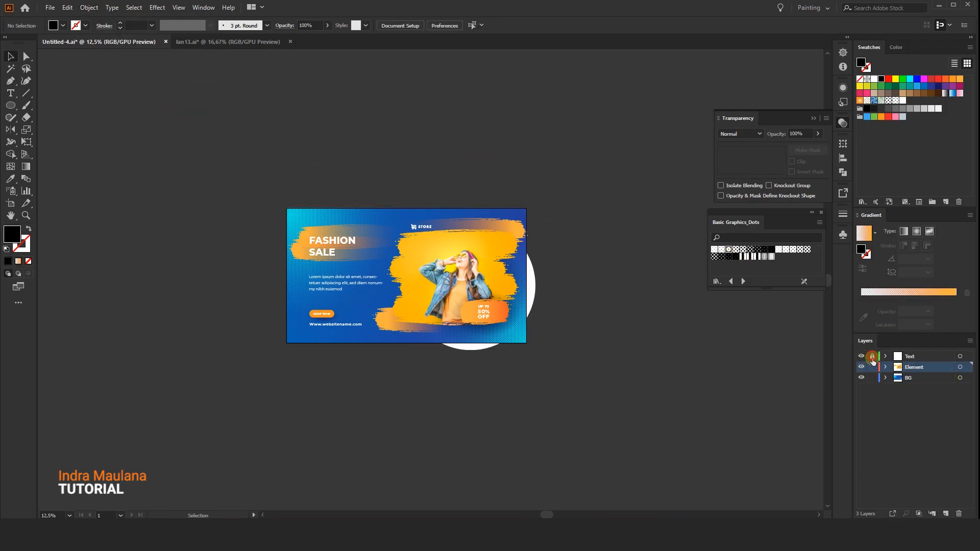
drag(12, 106, 42, 108)
click(271, 157)
click(463, 283)
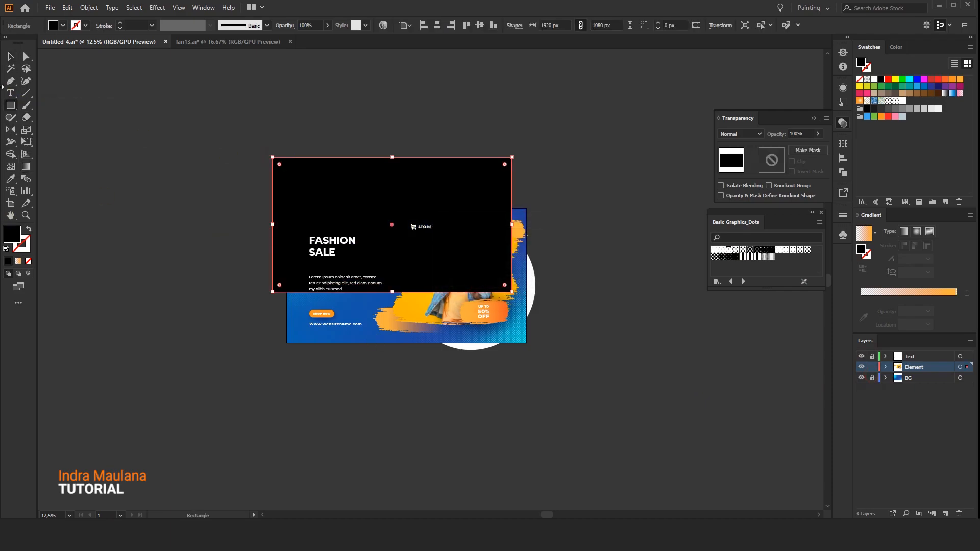
click(23, 57)
click(437, 24)
click(480, 25)
Select the rectangle with all Element layer artwork and make a clipping mask from it.
drag(214, 124, 685, 418)
right_click(405, 260)
click(450, 347)
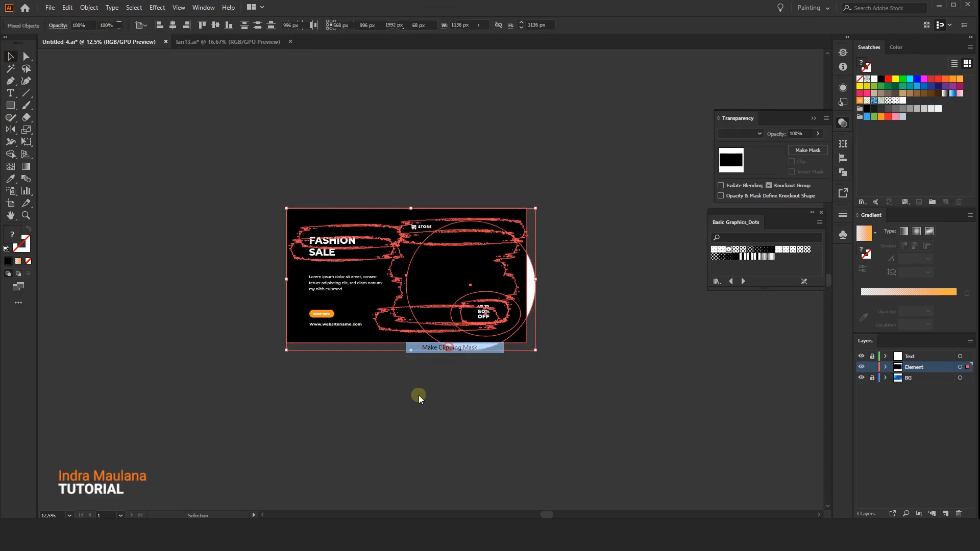
click(366, 461)
scroll(328, 258, up, 3)
scroll(556, 256, down, 1)
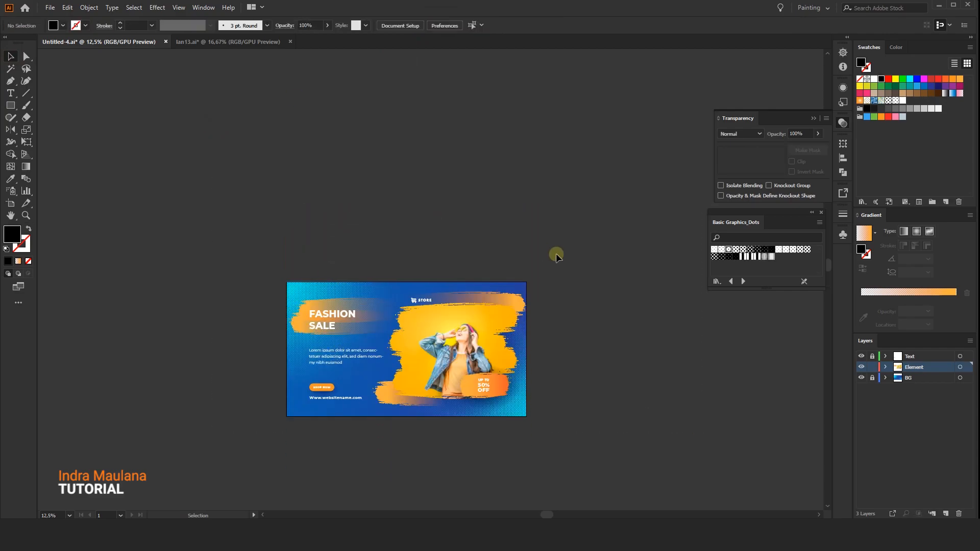
Hide the artboards and inspect the finished banner.
key(ctrl+shift+h)
scroll(567, 260, down, 5)
scroll(563, 345, up, 1)
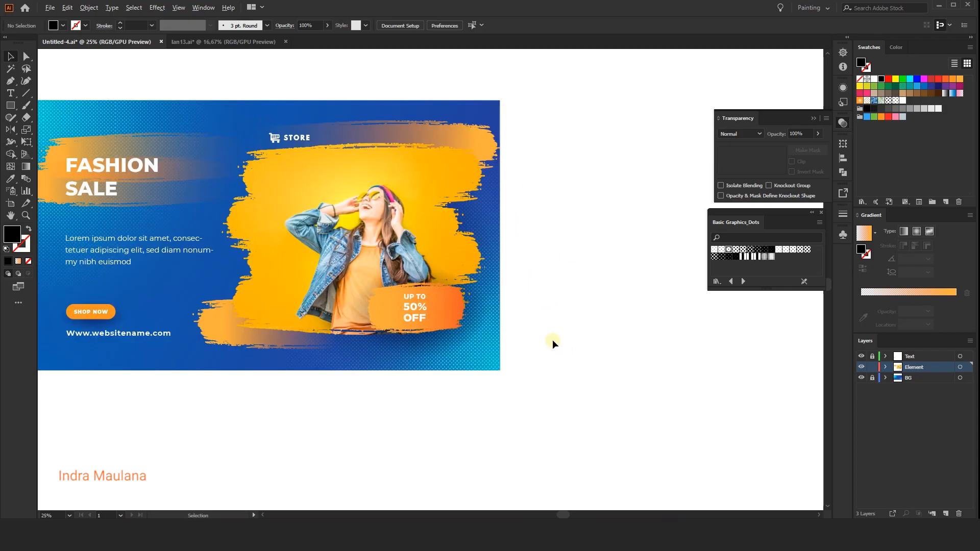
drag(553, 342, 630, 372)
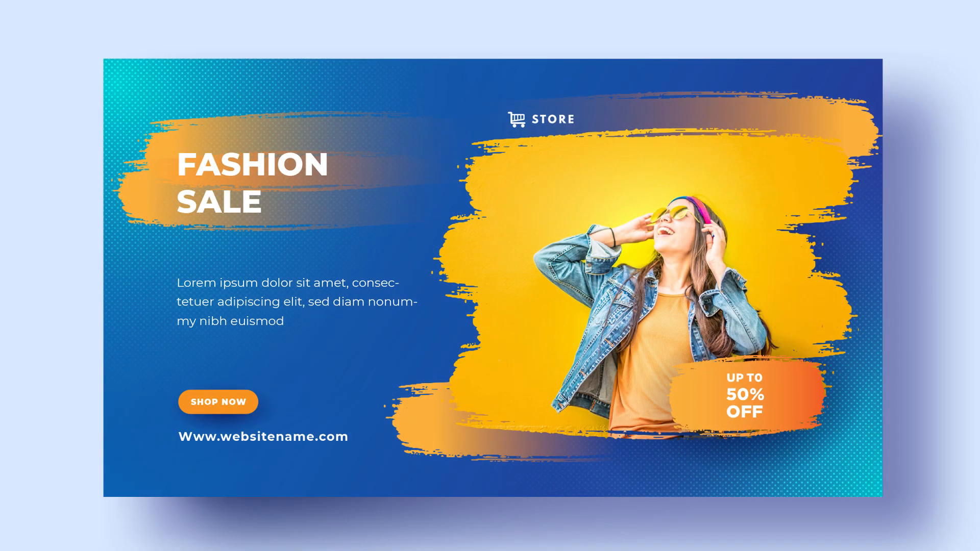